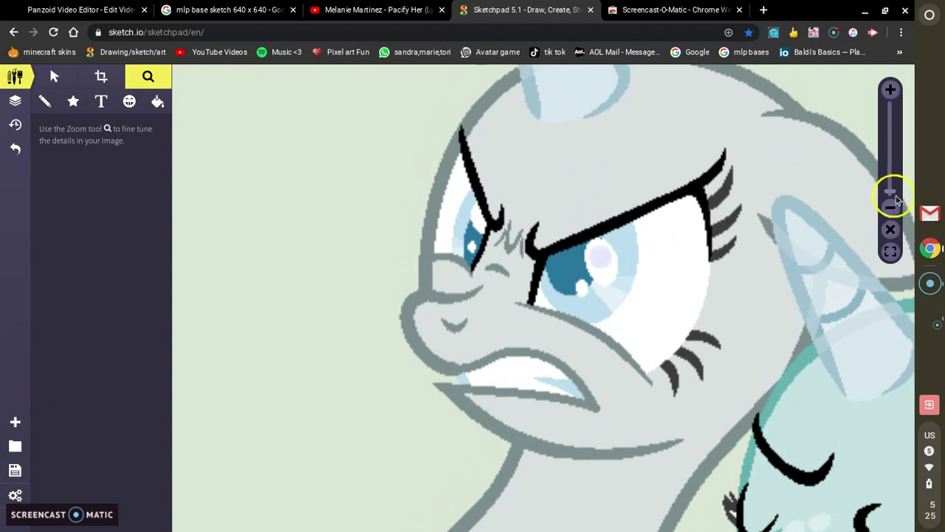
# Set the Pencil's outline colour to the lighter green sampled from the palette blobs beside the drawing, and its size to 84 px
pyautogui.moveTo(892, 189); pyautogui.dragTo(892, 193)
pyautogui.click(890, 208)
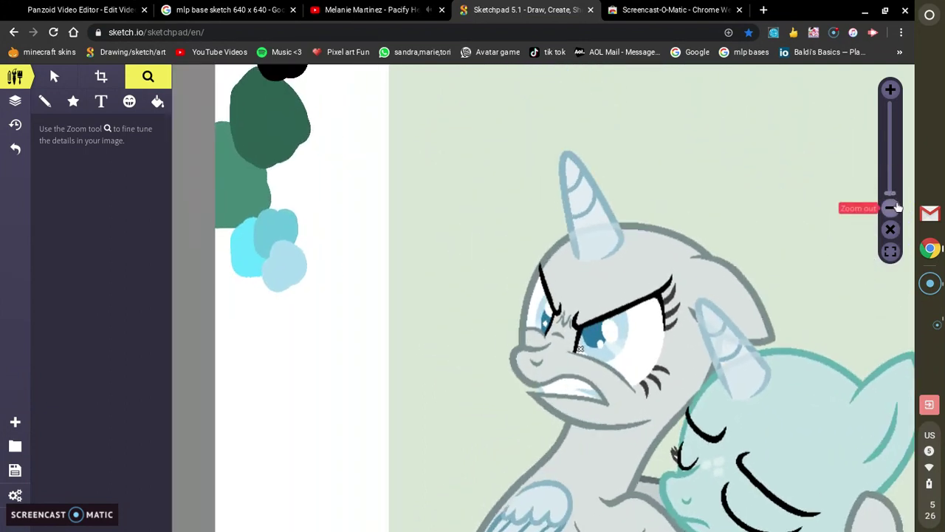
pyautogui.moveTo(722, 301); pyautogui.dragTo(633, 213)
pyautogui.moveTo(661, 253); pyautogui.dragTo(523, 176)
pyautogui.moveTo(493, 251); pyautogui.dragTo(620, 372)
pyautogui.click(44, 101)
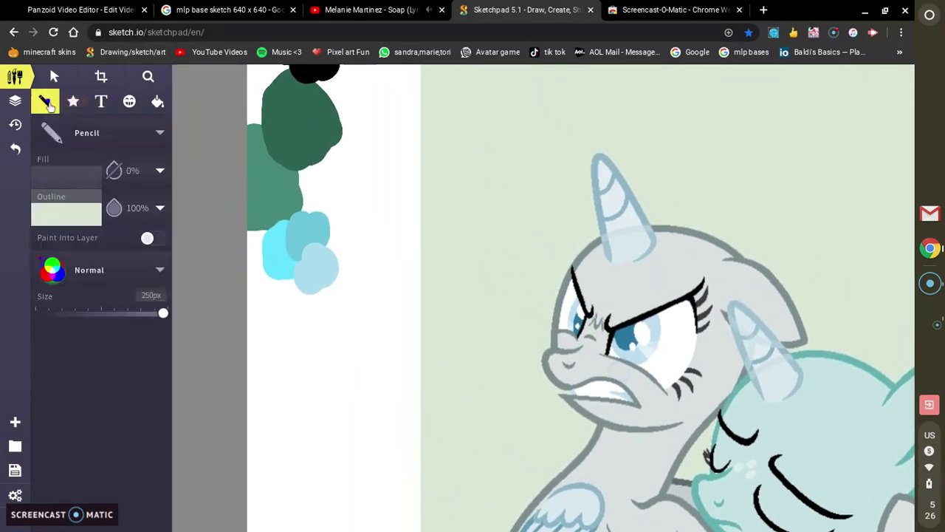
pyautogui.click(80, 210)
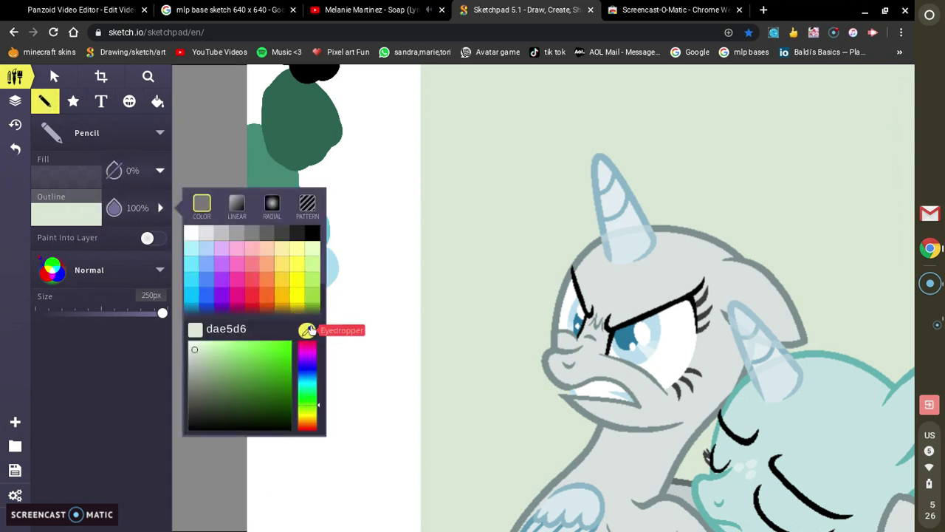
pyautogui.click(308, 330)
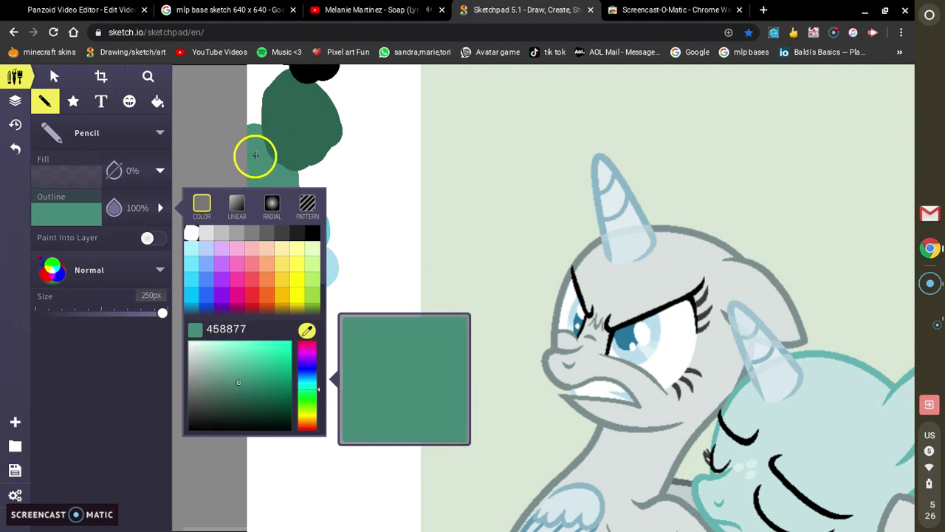
pyautogui.click(255, 152)
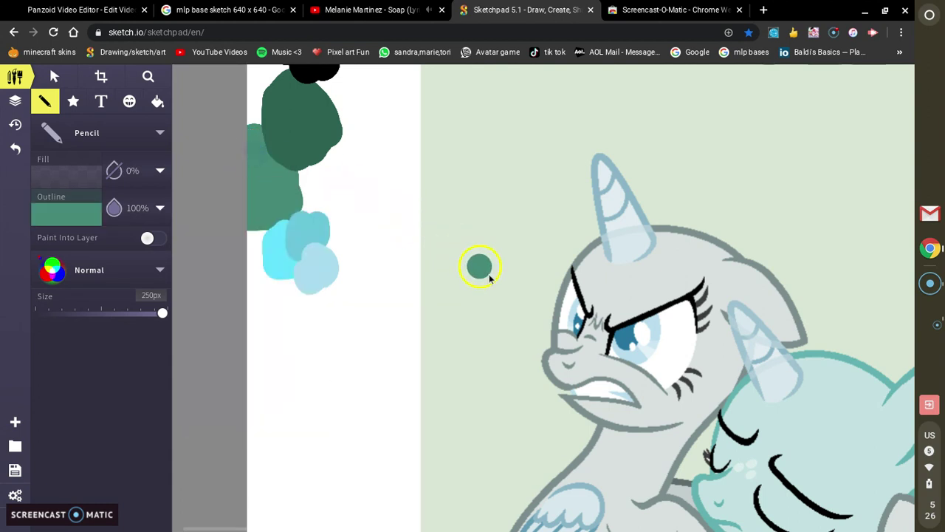
pyautogui.moveTo(162, 313); pyautogui.dragTo(81, 314)
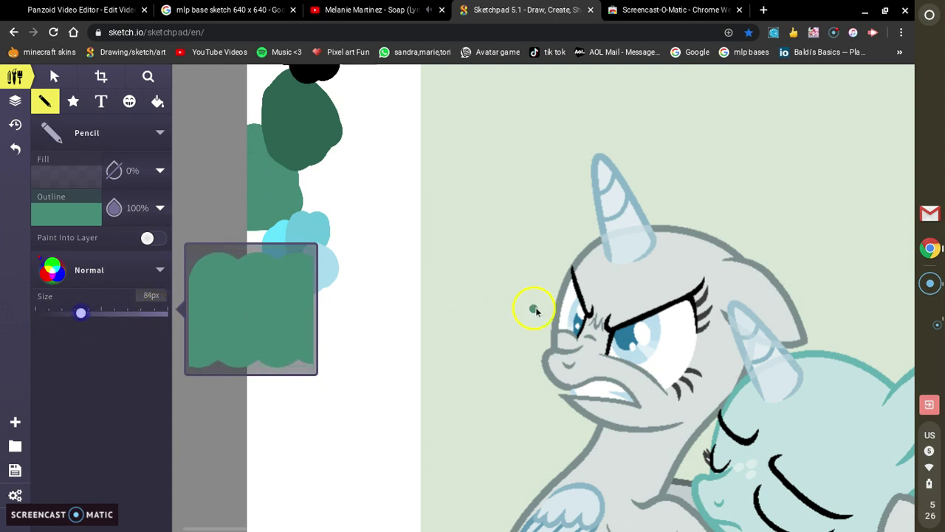
# Set the Pencil size to 56 px for outlining the grey pony's mouth up close
pyautogui.click(147, 76)
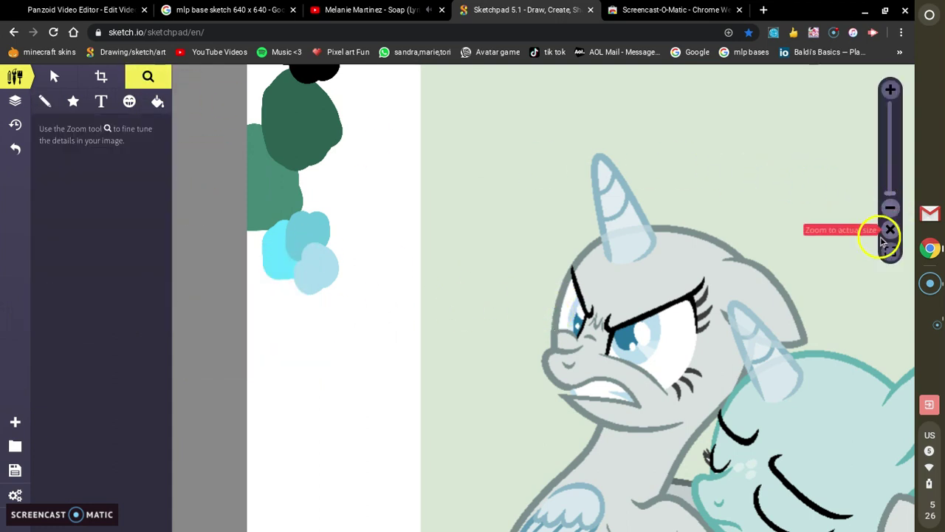
pyautogui.moveTo(712, 332); pyautogui.dragTo(555, 220)
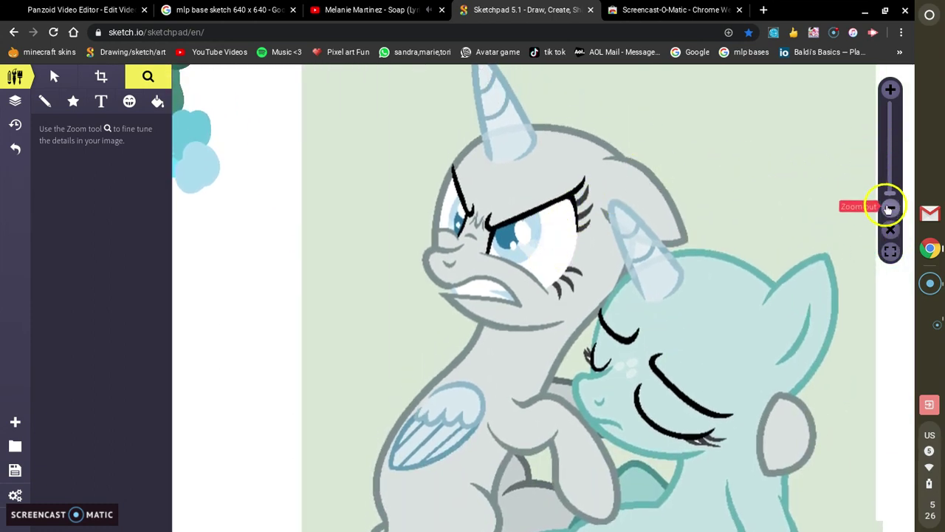
pyautogui.click(891, 88)
pyautogui.click(895, 83)
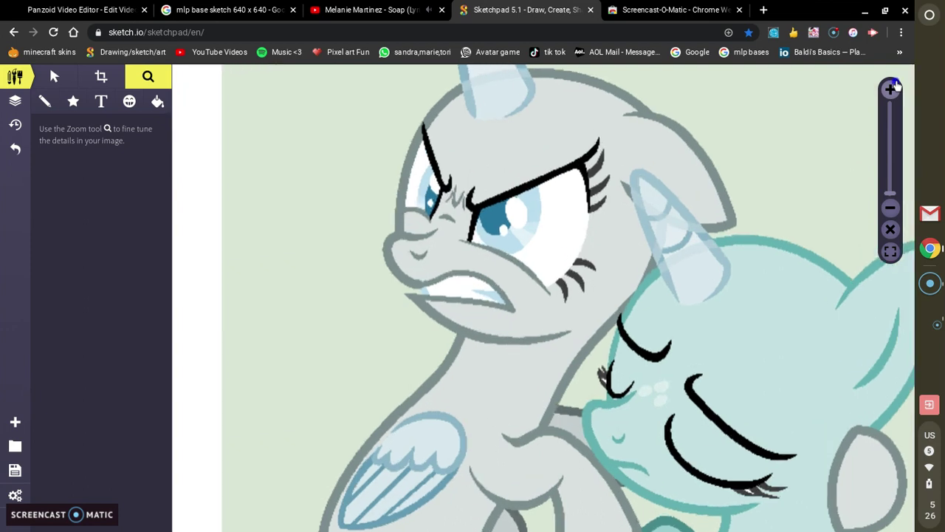
pyautogui.click(895, 83)
pyautogui.click(895, 82)
pyautogui.click(895, 83)
pyautogui.moveTo(508, 310); pyautogui.dragTo(591, 229)
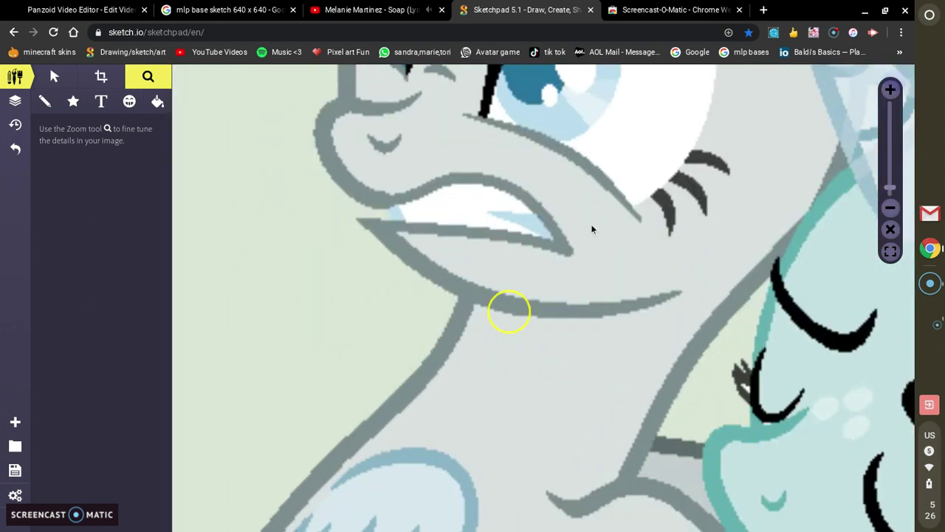
pyautogui.click(892, 89)
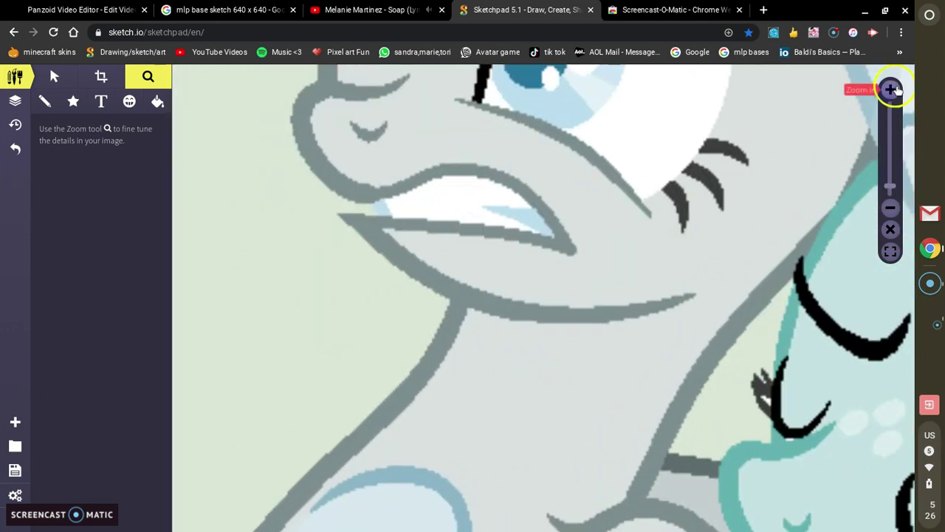
pyautogui.click(892, 89)
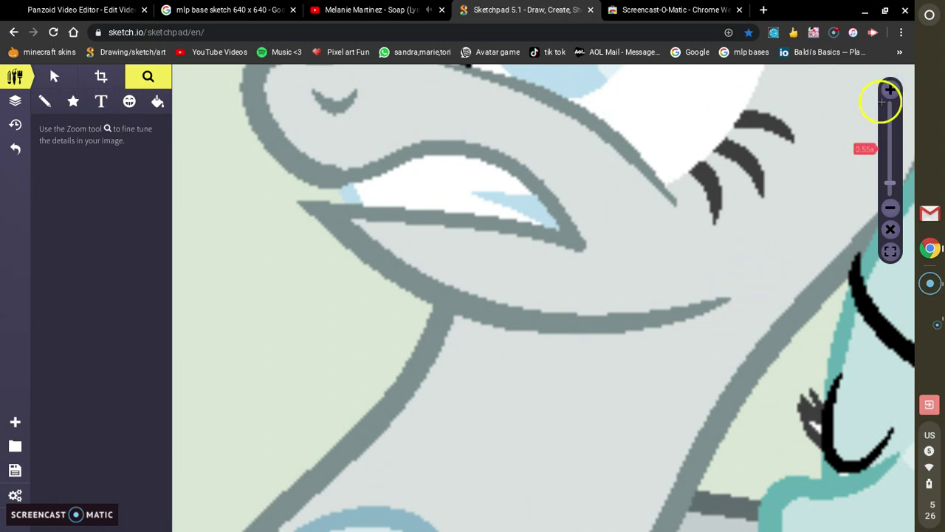
pyautogui.click(888, 91)
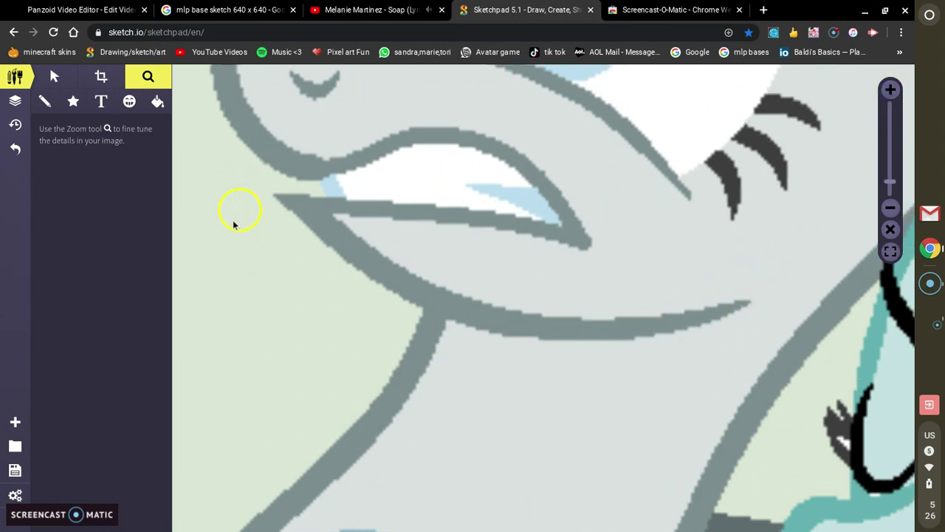
pyautogui.click(44, 101)
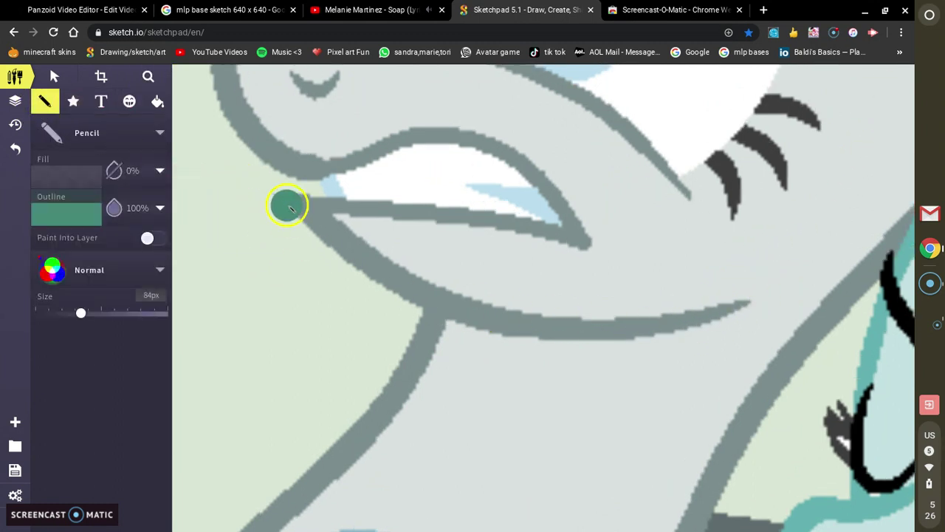
pyautogui.moveTo(79, 313); pyautogui.dragTo(65, 315)
# Trace the grey pony's jaw line and the outline of its open mouth in green, redoing strokes that miss the line
pyautogui.moveTo(309, 217)
pyautogui.mouseDown()
pyautogui.moveTo(338, 247)
pyautogui.moveTo(427, 288)
pyautogui.mouseUp()
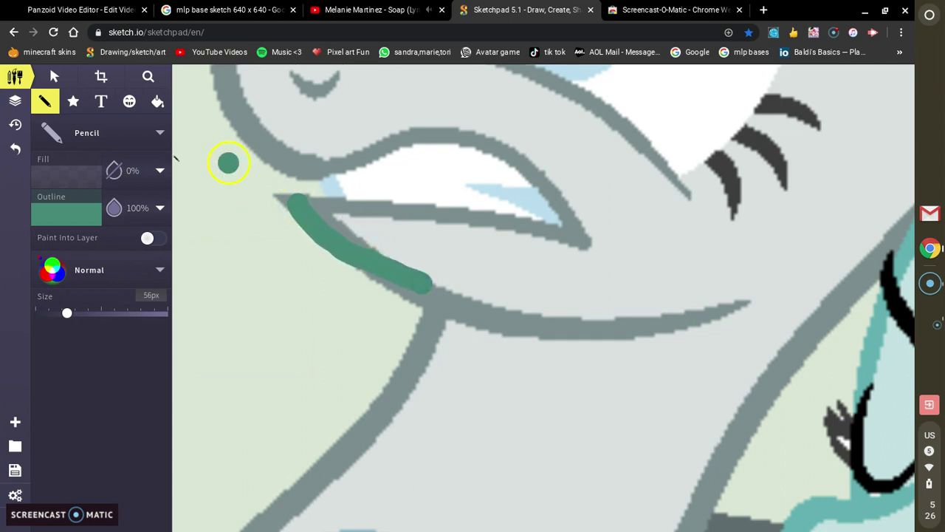
pyautogui.click(14, 147)
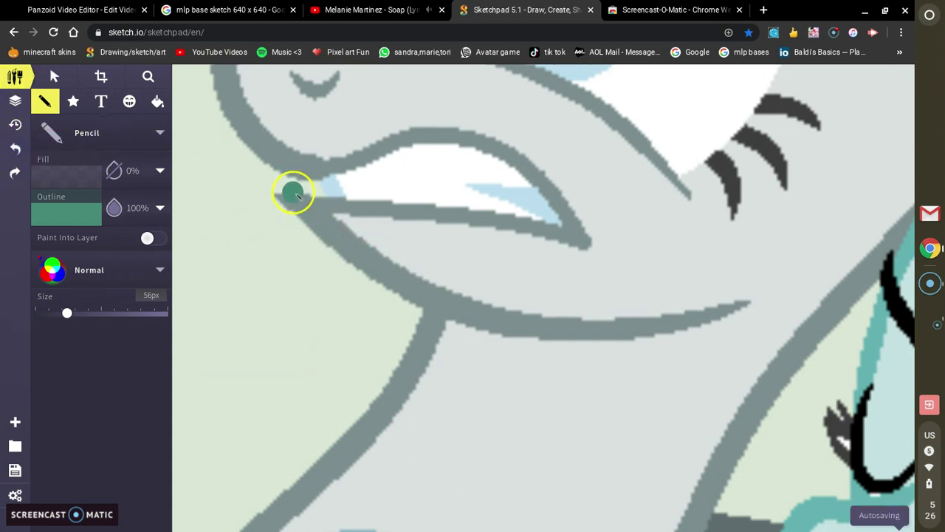
pyautogui.moveTo(294, 194); pyautogui.dragTo(393, 272)
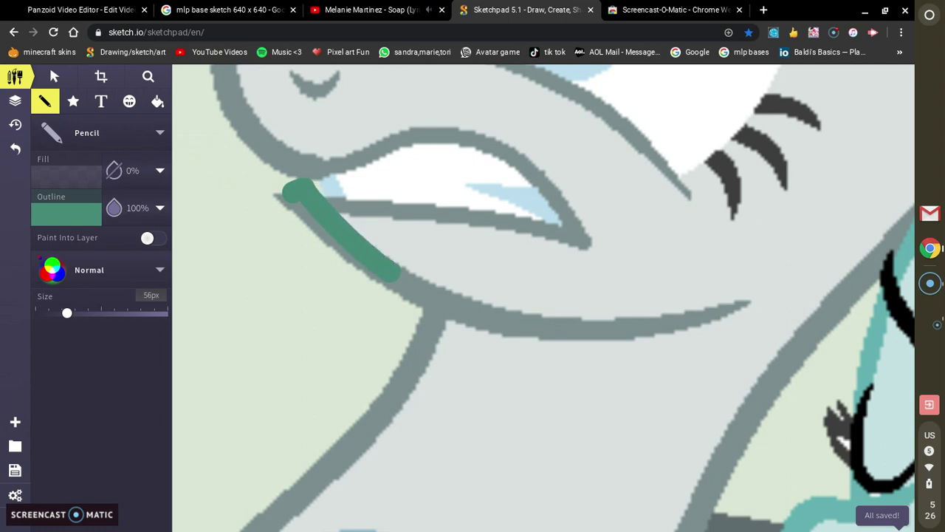
pyautogui.hotkey('ctrl', 'z')
pyautogui.moveTo(289, 193)
pyautogui.mouseDown()
pyautogui.moveTo(495, 321)
pyautogui.moveTo(711, 323)
pyautogui.mouseUp()
pyautogui.moveTo(282, 183)
pyautogui.mouseDown()
pyautogui.moveTo(584, 237)
pyautogui.moveTo(578, 247)
pyautogui.moveTo(517, 148)
pyautogui.moveTo(347, 151)
pyautogui.moveTo(262, 133)
pyautogui.moveTo(232, 85)
pyautogui.mouseUp()
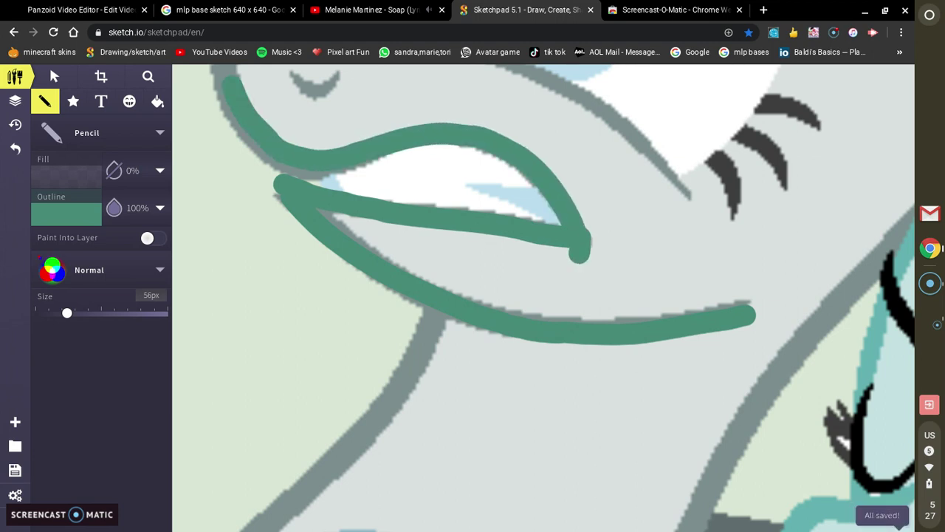
pyautogui.scroll(3, 543, 298)
pyautogui.hscroll(-1, 543, 298)
pyautogui.moveTo(453, 236)
pyautogui.mouseDown()
pyautogui.moveTo(414, 262)
pyautogui.moveTo(353, 260)
pyautogui.moveTo(308, 294)
pyautogui.mouseUp()
pyautogui.hotkey('ctrl', 'z')
pyautogui.moveTo(440, 247)
pyautogui.mouseDown()
pyautogui.moveTo(322, 264)
pyautogui.moveTo(347, 322)
pyautogui.moveTo(311, 302)
pyautogui.moveTo(377, 243)
pyautogui.moveTo(455, 243)
pyautogui.mouseUp()
pyautogui.hotkey('ctrl', 'z')
pyautogui.moveTo(383, 309); pyautogui.dragTo(423, 297)
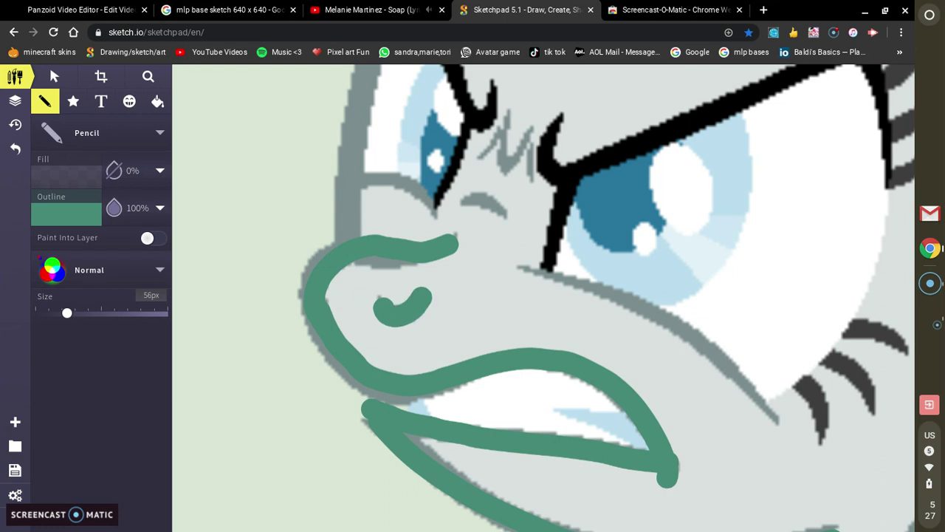
pyautogui.hotkey('ctrl', 'z')
pyautogui.hotkey('ctrl', 'z')
pyautogui.hotkey('ctrl', 'z')
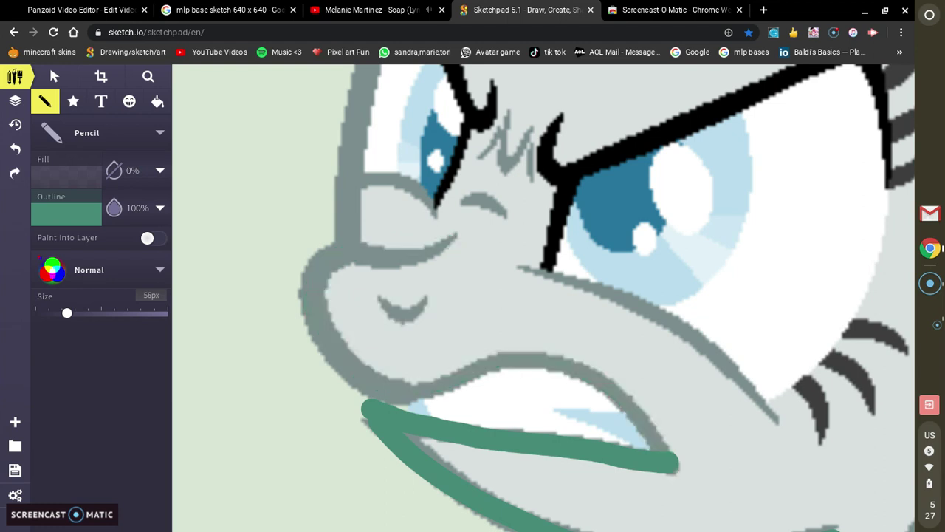
# Trace the grey pony's upper lip, the muzzle contour up to the nose crease, and the nostril in green
pyautogui.moveTo(675, 465)
pyautogui.mouseDown()
pyautogui.moveTo(595, 383)
pyautogui.moveTo(514, 366)
pyautogui.moveTo(366, 388)
pyautogui.mouseUp()
pyautogui.moveTo(452, 241); pyautogui.dragTo(394, 259)
pyautogui.moveTo(314, 271)
pyautogui.mouseDown()
pyautogui.moveTo(313, 315)
pyautogui.moveTo(388, 384)
pyautogui.mouseUp()
pyautogui.moveTo(378, 299); pyautogui.dragTo(442, 295)
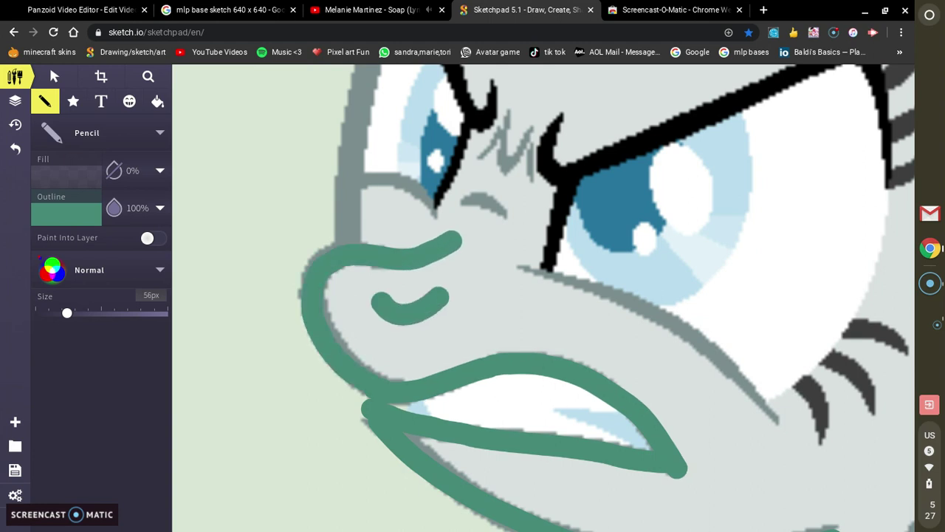
# Trace the front edge of the grey pony's face in green between the muzzle and the forehead, replacing inaccurate strokes
pyautogui.scroll(3, 605, 296)
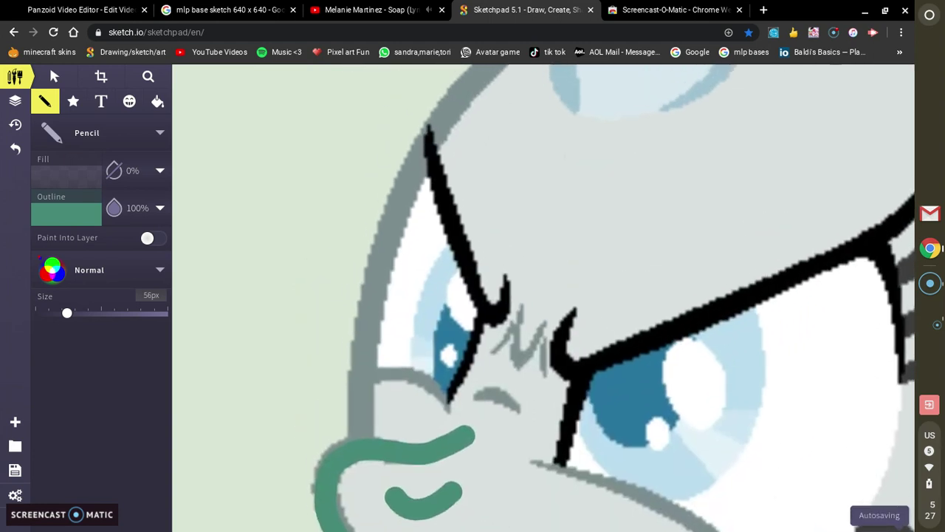
pyautogui.moveTo(355, 404)
pyautogui.mouseDown()
pyautogui.moveTo(374, 267)
pyautogui.moveTo(432, 112)
pyautogui.mouseUp()
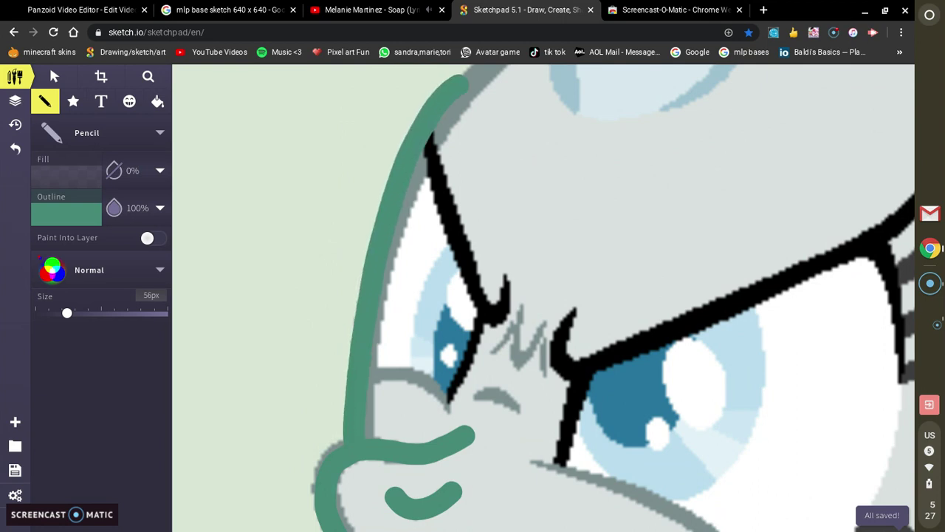
pyautogui.hotkey('ctrl', 'z')
pyautogui.moveTo(502, 70)
pyautogui.mouseDown()
pyautogui.moveTo(425, 172)
pyautogui.moveTo(366, 331)
pyautogui.moveTo(347, 443)
pyautogui.mouseUp()
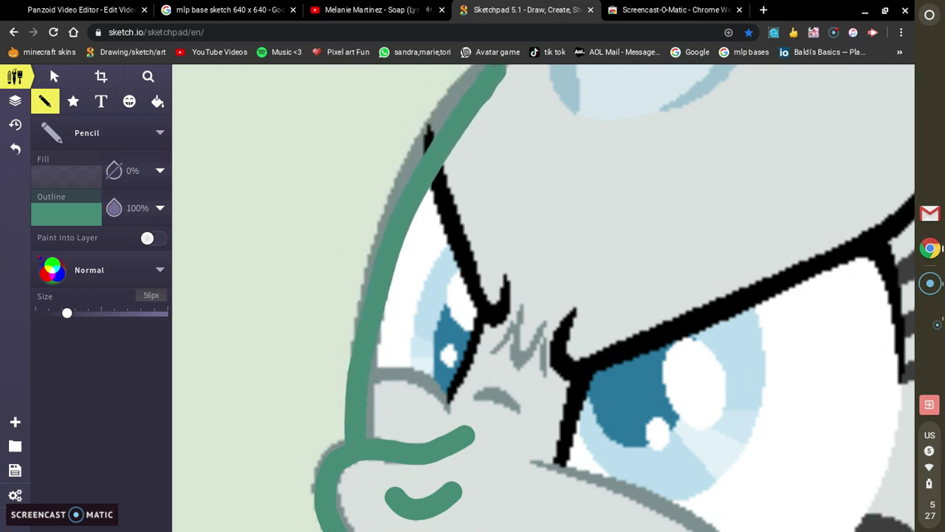
pyautogui.hotkey('ctrl', 'z')
pyautogui.moveTo(474, 76)
pyautogui.mouseDown()
pyautogui.moveTo(404, 181)
pyautogui.moveTo(365, 334)
pyautogui.moveTo(347, 432)
pyautogui.mouseUp()
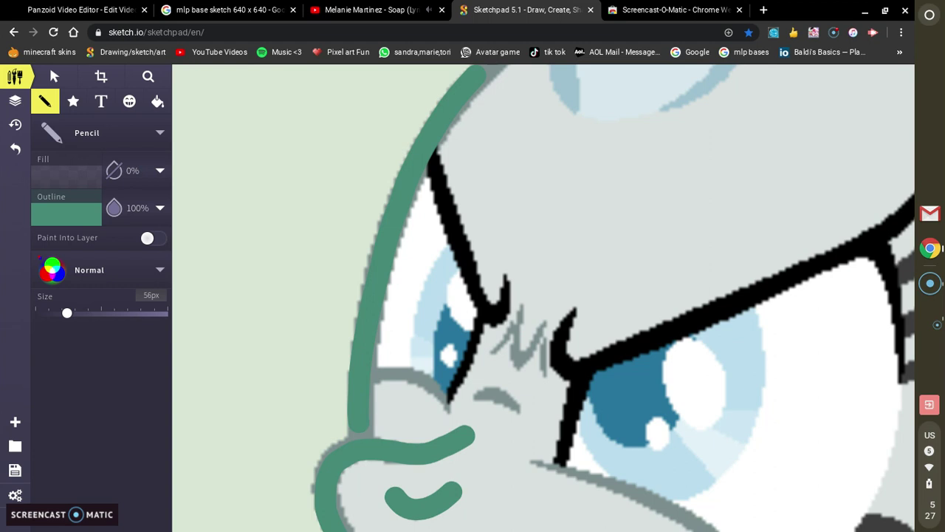
# Extend the green head outline along the forehead to the near side of the grey pony's horn, without crossing the horn
pyautogui.scroll(4, 347, 433)
pyautogui.hscroll(2, 543, 295)
pyautogui.scroll(-1, 544, 296)
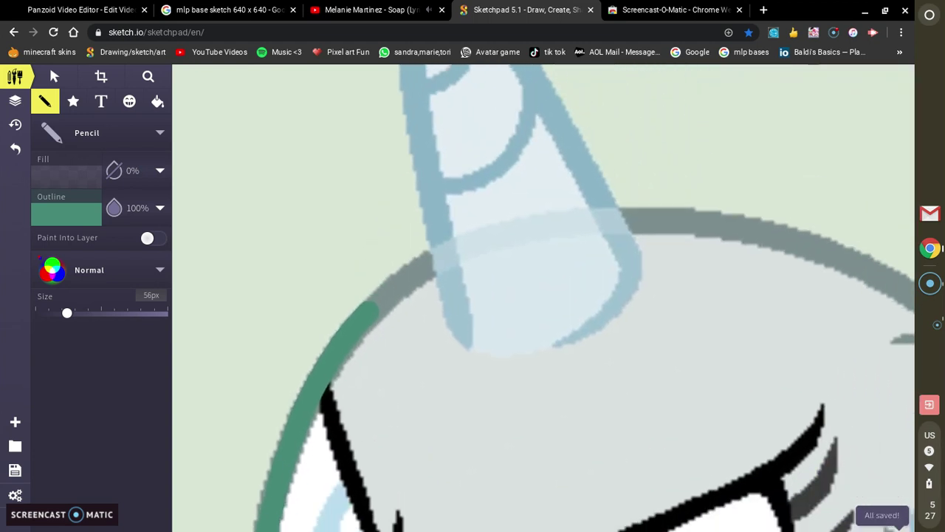
pyautogui.moveTo(373, 310)
pyautogui.mouseDown()
pyautogui.moveTo(460, 246)
pyautogui.moveTo(553, 218)
pyautogui.moveTo(665, 212)
pyautogui.mouseUp()
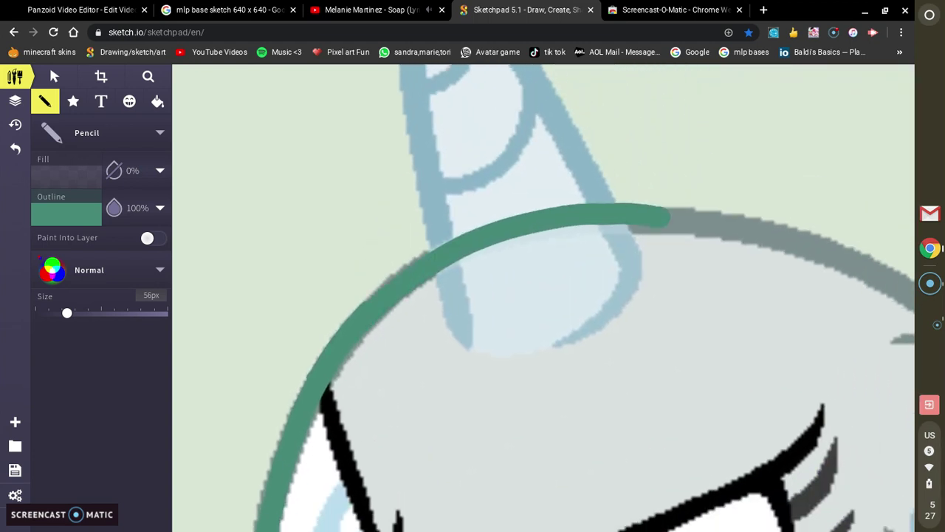
pyautogui.hotkey('ctrl', 'z')
pyautogui.moveTo(402, 285); pyautogui.dragTo(439, 255)
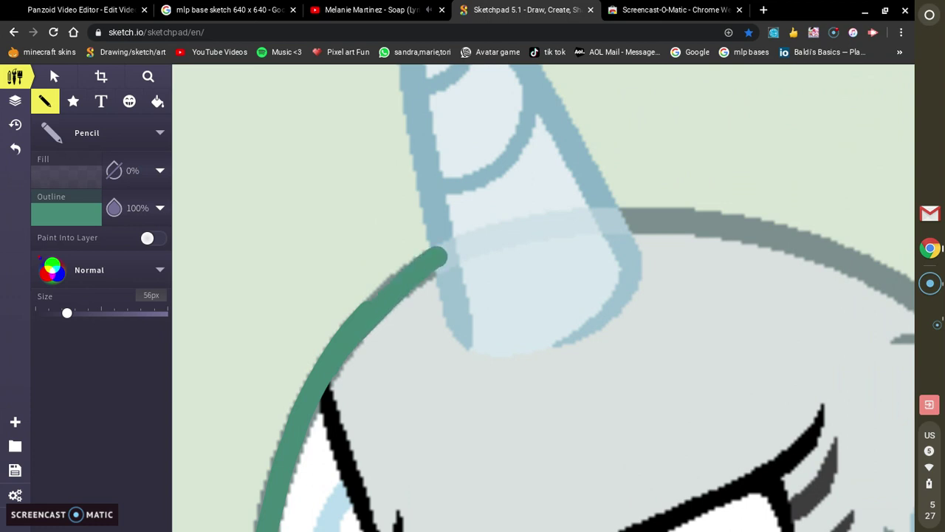
# Trace the top of the grey pony's head in green from the far side of the horn to the ear's base
pyautogui.moveTo(624, 230)
pyautogui.mouseDown()
pyautogui.moveTo(782, 228)
pyautogui.moveTo(853, 260)
pyautogui.mouseUp()
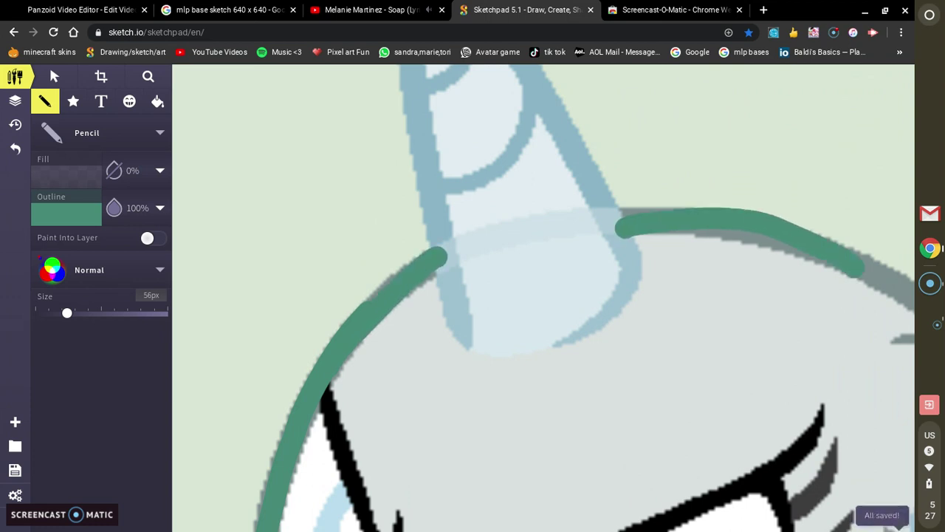
pyautogui.hscroll(3, 544, 298)
pyautogui.hotkey('ctrl', 'z')
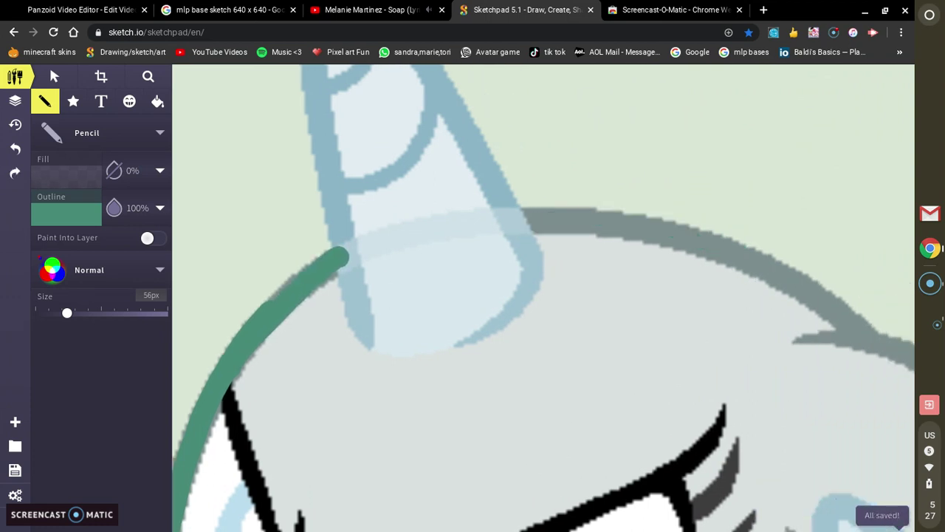
pyautogui.hscroll(5, 543, 298)
pyautogui.moveTo(351, 194)
pyautogui.mouseDown()
pyautogui.moveTo(523, 221)
pyautogui.moveTo(661, 282)
pyautogui.mouseUp()
# Trace the outer edge of the grey pony's folded ear in green, from its base down towards the tip
pyautogui.hscroll(5, 544, 297)
pyautogui.scroll(-2, 544, 298)
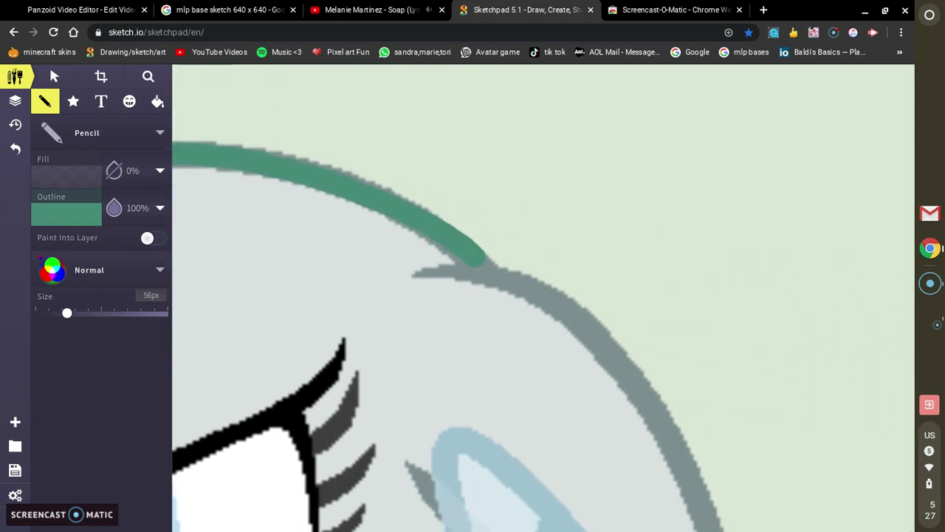
pyautogui.moveTo(418, 238)
pyautogui.mouseDown()
pyautogui.moveTo(515, 246)
pyautogui.moveTo(595, 291)
pyautogui.moveTo(660, 378)
pyautogui.moveTo(720, 491)
pyautogui.mouseUp()
pyautogui.scroll(-5, 544, 298)
pyautogui.scroll(-2, 544, 298)
pyautogui.moveTo(642, 303)
pyautogui.mouseDown()
pyautogui.moveTo(742, 296)
pyautogui.moveTo(703, 170)
pyautogui.mouseUp()
pyautogui.hscroll(-2, 544, 298)
pyautogui.scroll(-1, 543, 298)
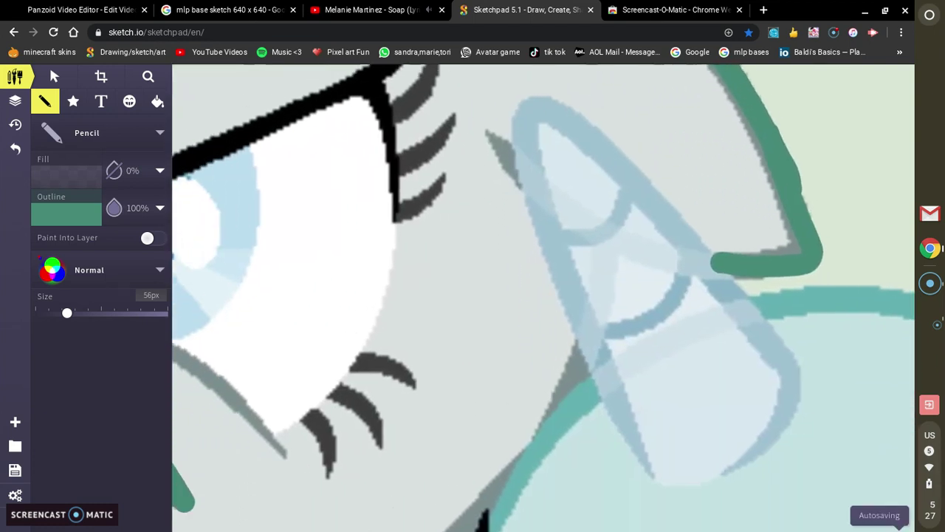
pyautogui.moveTo(505, 152)
pyautogui.mouseDown()
pyautogui.moveTo(570, 199)
pyautogui.moveTo(673, 251)
pyautogui.moveTo(779, 281)
pyautogui.mouseUp()
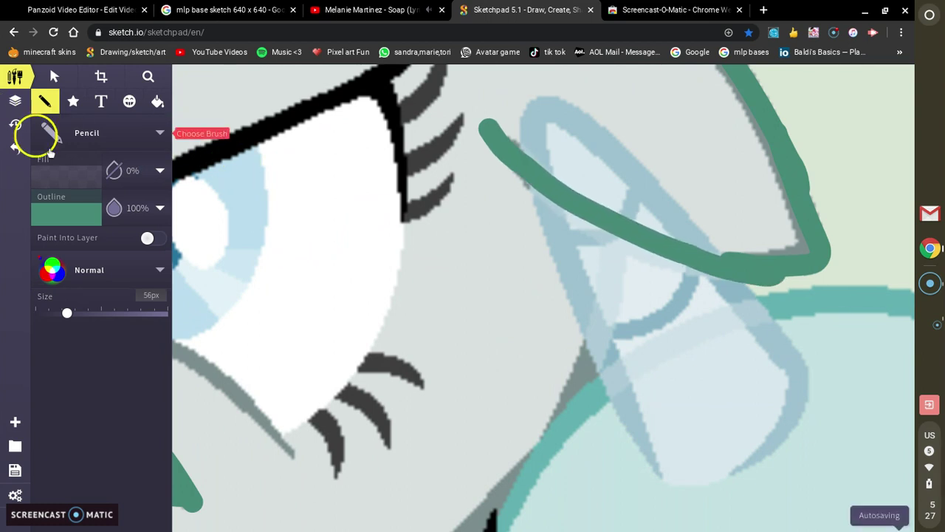
pyautogui.click(15, 151)
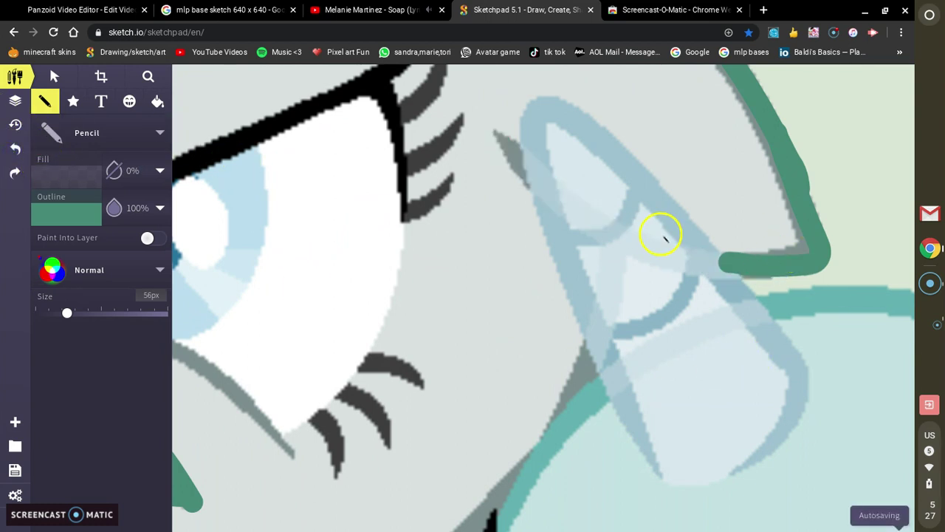
pyautogui.click(17, 152)
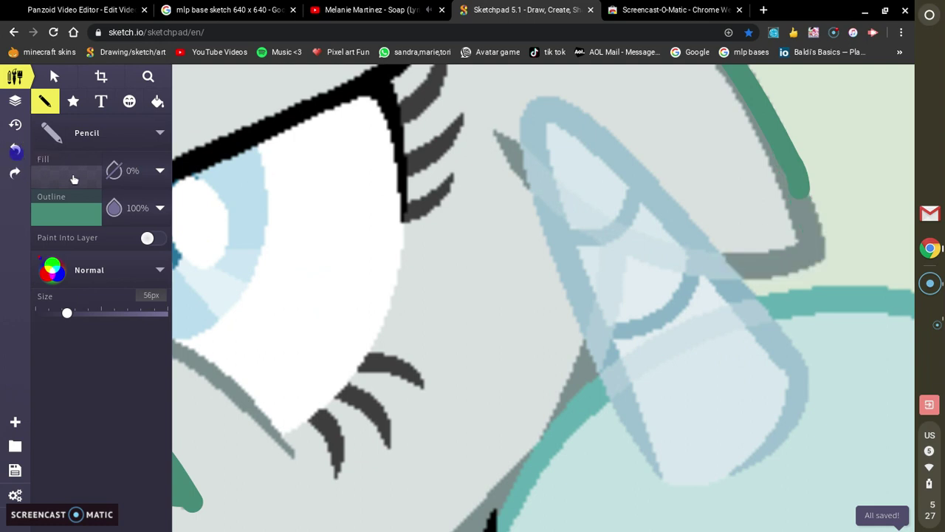
# Finish the green outline around the folded ear's tip and lower edge, and trace the short line at the ear's inner base
pyautogui.moveTo(779, 168)
pyautogui.mouseDown()
pyautogui.moveTo(819, 259)
pyautogui.moveTo(777, 271)
pyautogui.mouseUp()
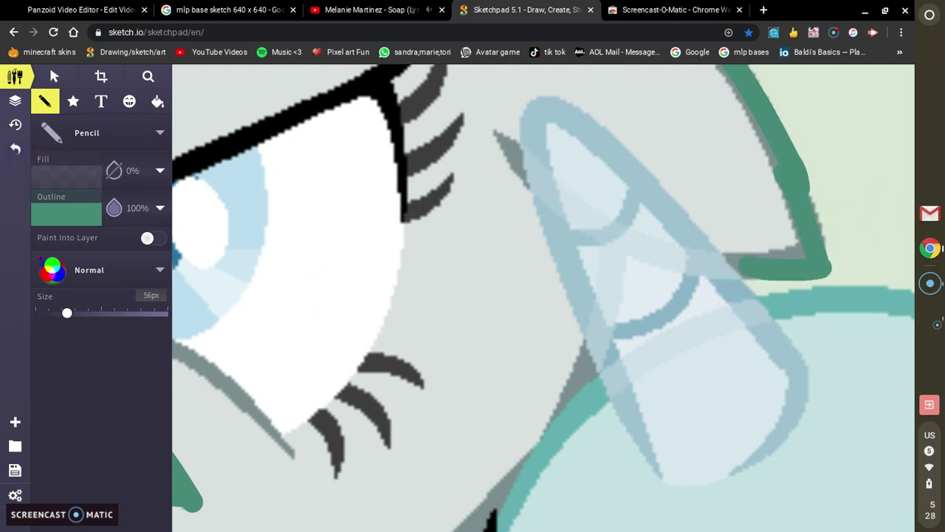
pyautogui.moveTo(491, 122)
pyautogui.mouseDown()
pyautogui.moveTo(519, 161)
pyautogui.moveTo(497, 155)
pyautogui.moveTo(520, 167)
pyautogui.mouseUp()
pyautogui.hotkey('ctrl', 'z')
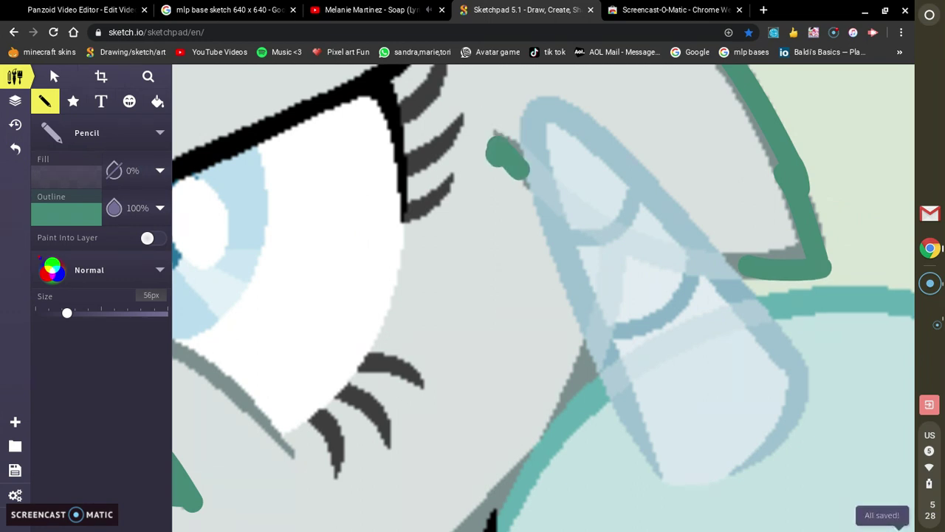
pyautogui.hotkey('ctrl', 'z')
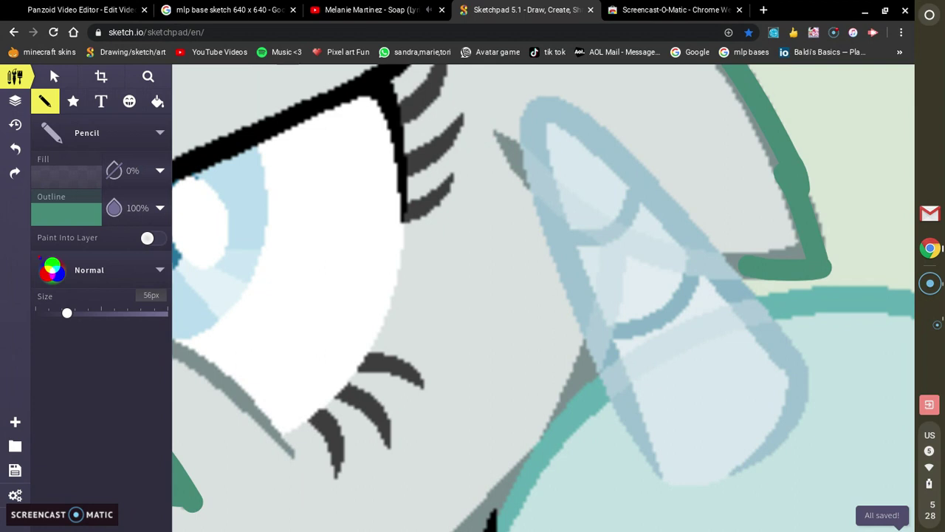
pyautogui.moveTo(493, 128); pyautogui.dragTo(521, 158)
# Trace the shoulder line in green, and the edge of the grey pony's neck and head up to the pale blue horn overlapping the ear
pyautogui.scroll(-2, 544, 298)
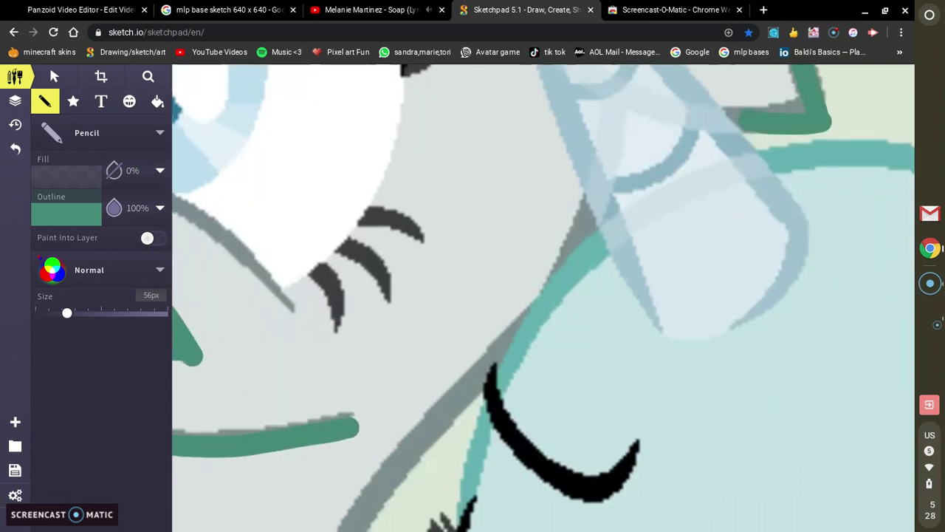
pyautogui.scroll(-4, 544, 298)
pyautogui.hscroll(-1, 543, 298)
pyautogui.moveTo(254, 423)
pyautogui.mouseDown()
pyautogui.moveTo(314, 447)
pyautogui.moveTo(491, 480)
pyautogui.moveTo(543, 522)
pyautogui.mouseUp()
pyautogui.moveTo(381, 398)
pyautogui.mouseDown()
pyautogui.moveTo(505, 167)
pyautogui.moveTo(597, 73)
pyautogui.mouseUp()
pyautogui.scroll(3, 596, 73)
pyautogui.hscroll(2, 596, 72)
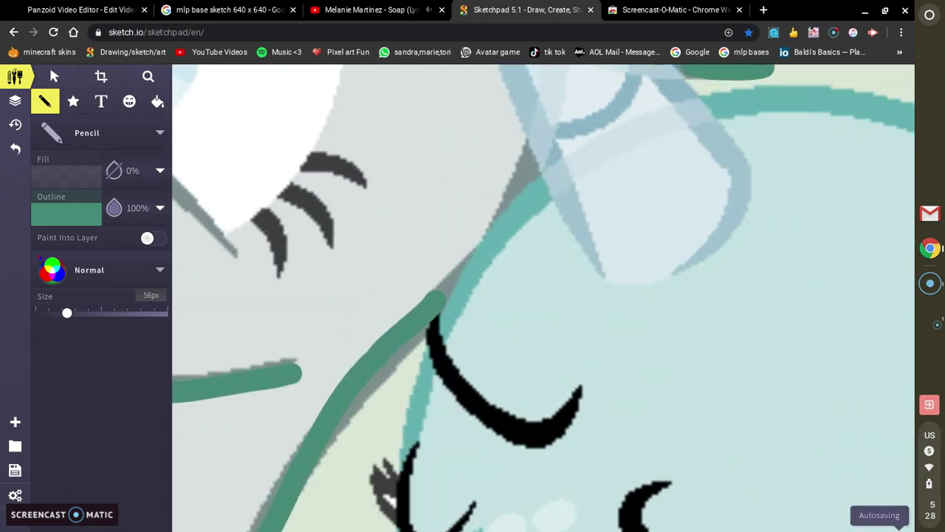
pyautogui.moveTo(445, 282)
pyautogui.mouseDown()
pyautogui.moveTo(522, 185)
pyautogui.moveTo(539, 147)
pyautogui.mouseUp()
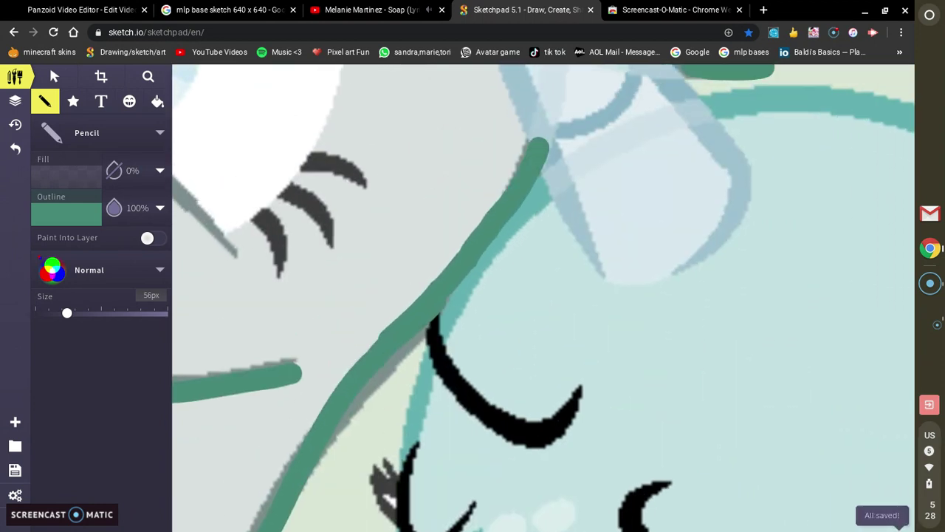
# Trace the raised foreleg's outer edge and the curved line under the chest in green, redrawing the inaccurate chest stroke
pyautogui.scroll(-6, 539, 147)
pyautogui.hscroll(-4, 539, 147)
pyautogui.hscroll(-1, 544, 298)
pyautogui.scroll(1, 544, 297)
pyautogui.moveTo(554, 211)
pyautogui.mouseDown()
pyautogui.moveTo(609, 293)
pyautogui.moveTo(665, 477)
pyautogui.mouseUp()
pyautogui.moveTo(177, 191)
pyautogui.mouseDown()
pyautogui.moveTo(211, 263)
pyautogui.moveTo(430, 260)
pyautogui.mouseUp()
pyautogui.hotkey('ctrl', 'z')
pyautogui.moveTo(177, 210)
pyautogui.mouseDown()
pyautogui.moveTo(201, 258)
pyautogui.moveTo(410, 284)
pyautogui.moveTo(446, 247)
pyautogui.mouseUp()
# Continue the green foreleg outline around the rounded hoof and along the inner edge up to the chest curve
pyautogui.scroll(-3, 543, 298)
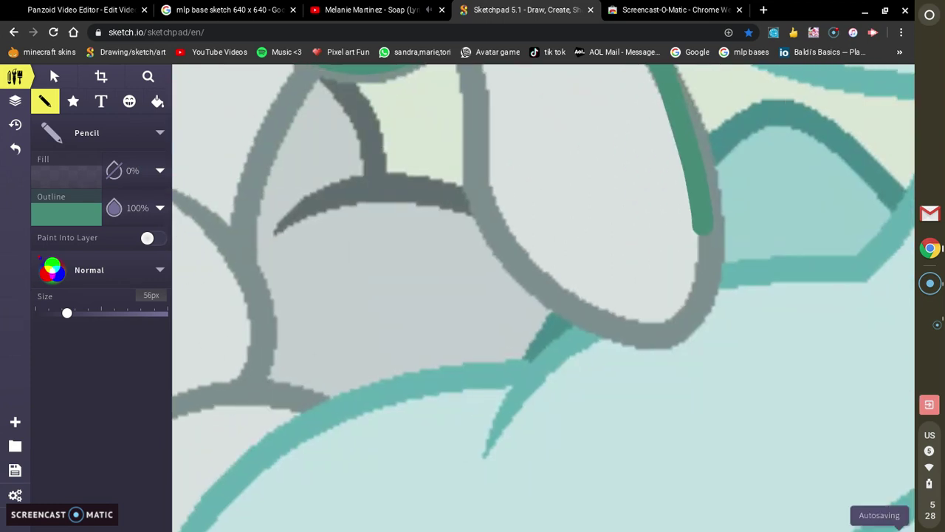
pyautogui.scroll(1, 543, 297)
pyautogui.moveTo(435, 137)
pyautogui.mouseDown()
pyautogui.moveTo(454, 267)
pyautogui.moveTo(487, 352)
pyautogui.moveTo(570, 400)
pyautogui.moveTo(639, 410)
pyautogui.moveTo(666, 304)
pyautogui.mouseUp()
pyautogui.hscroll(-3, 543, 298)
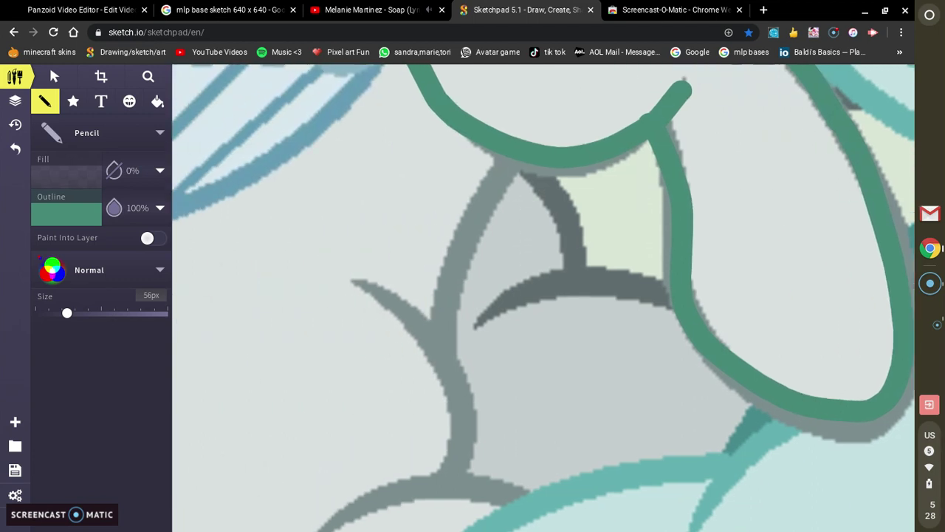
# Trace the belly line below the chest curve and the hind-leg crease that joins it in green
pyautogui.moveTo(509, 157)
pyautogui.mouseDown()
pyautogui.moveTo(449, 280)
pyautogui.moveTo(441, 363)
pyautogui.mouseUp()
pyautogui.moveTo(353, 278)
pyautogui.mouseDown()
pyautogui.moveTo(454, 386)
pyautogui.moveTo(457, 458)
pyautogui.mouseUp()
pyautogui.scroll(-4, 544, 297)
pyautogui.hscroll(-1, 544, 298)
pyautogui.scroll(3, 543, 298)
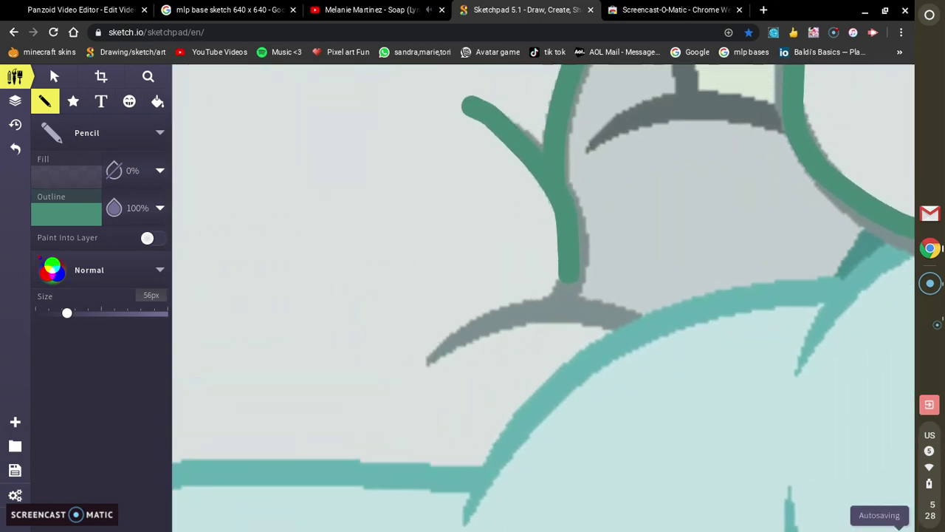
# Trace the two dark grey lines of the far leg between the belly and the raised foreleg in green
pyautogui.hscroll(2, 543, 298)
pyautogui.moveTo(489, 113); pyautogui.dragTo(539, 220)
pyautogui.moveTo(448, 267)
pyautogui.mouseDown()
pyautogui.moveTo(501, 243)
pyautogui.moveTo(624, 231)
pyautogui.mouseUp()
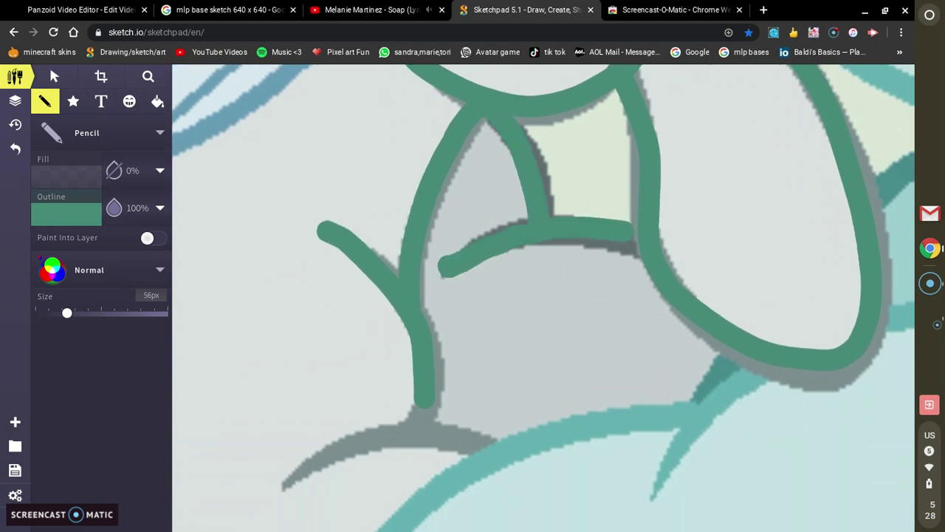
# Trace the curved line at the lower end of the hind-leg crease in green, replacing the inaccurate strokes
pyautogui.moveTo(270, 499)
pyautogui.mouseDown()
pyautogui.moveTo(413, 447)
pyautogui.moveTo(477, 451)
pyautogui.mouseUp()
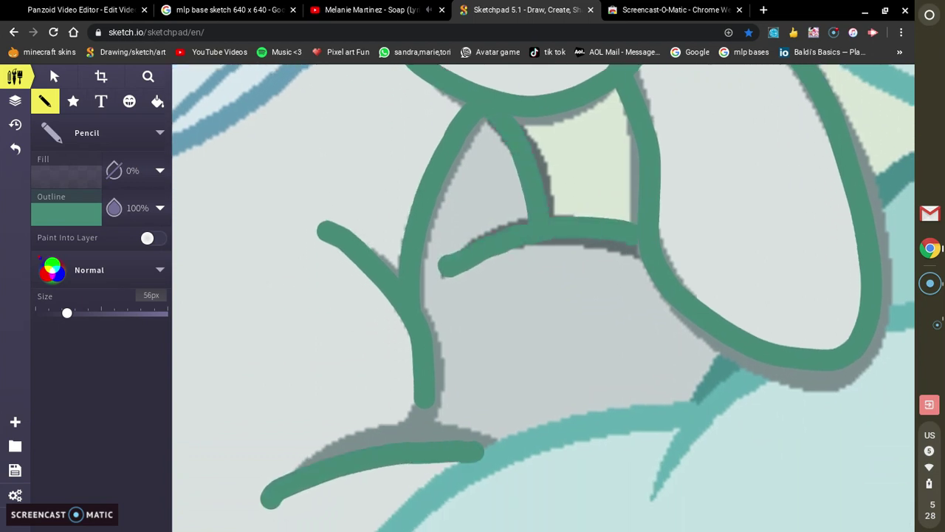
pyautogui.hscroll(-2, 544, 298)
pyautogui.scroll(-2, 543, 298)
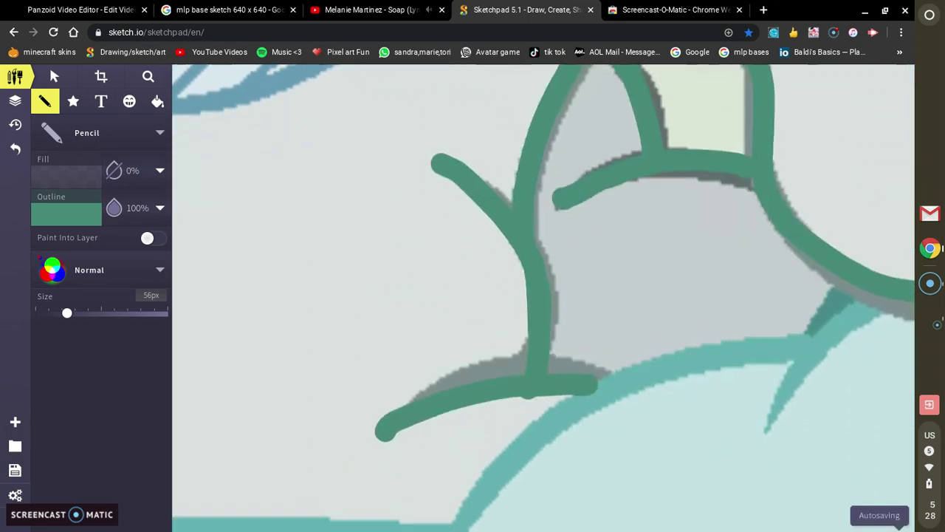
pyautogui.hotkey('ctrl', 'z')
pyautogui.hotkey('ctrl', 'z')
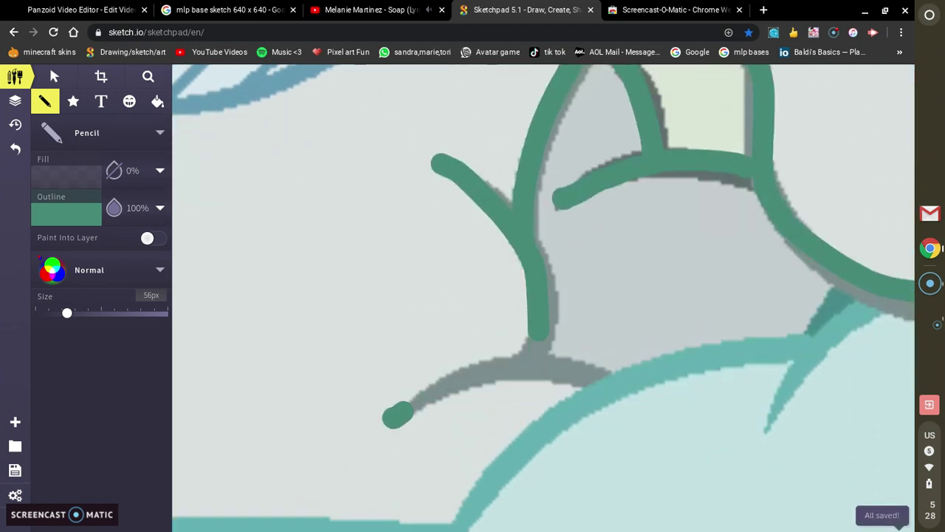
pyautogui.moveTo(395, 417)
pyautogui.mouseDown()
pyautogui.moveTo(485, 371)
pyautogui.moveTo(591, 378)
pyautogui.mouseUp()
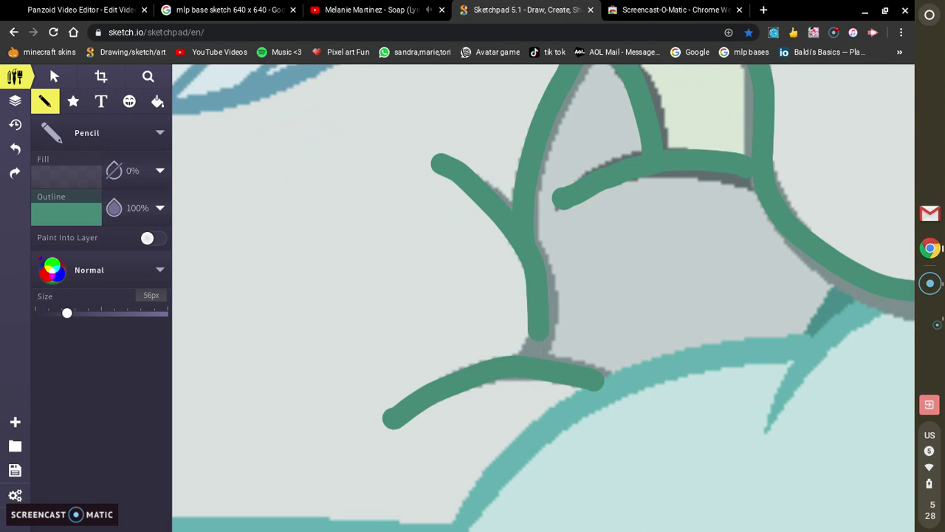
# Trace the rounded rump above the teal pony in green, along with the lower back line that meets it
pyautogui.hscroll(-8, 544, 297)
pyautogui.scroll(-2, 543, 298)
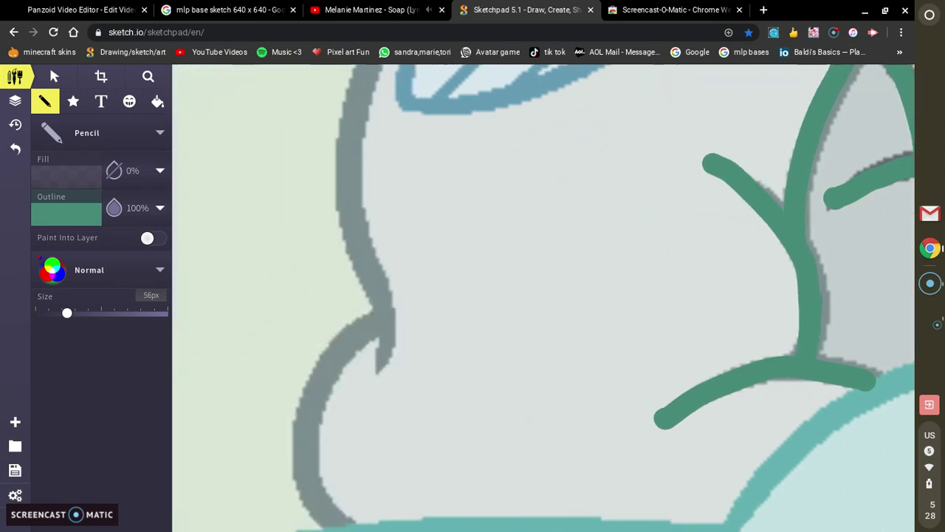
pyautogui.moveTo(520, 218)
pyautogui.mouseDown()
pyautogui.moveTo(436, 312)
pyautogui.moveTo(453, 417)
pyautogui.moveTo(482, 440)
pyautogui.mouseUp()
pyautogui.moveTo(507, 285)
pyautogui.mouseDown()
pyautogui.moveTo(518, 255)
pyautogui.moveTo(480, 65)
pyautogui.mouseUp()
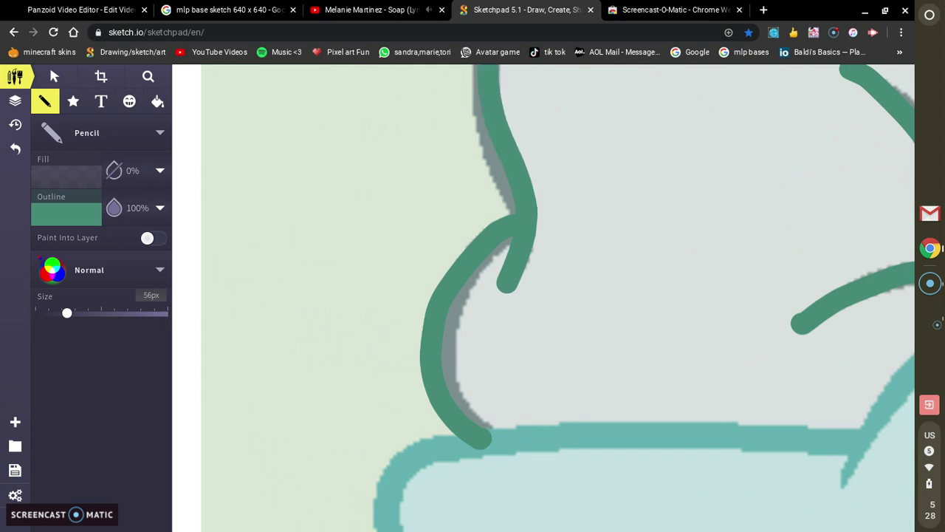
# Extend the green back outline past the folded wing and along the neck to the underside of the grey pony's jaw
pyautogui.scroll(8, 543, 298)
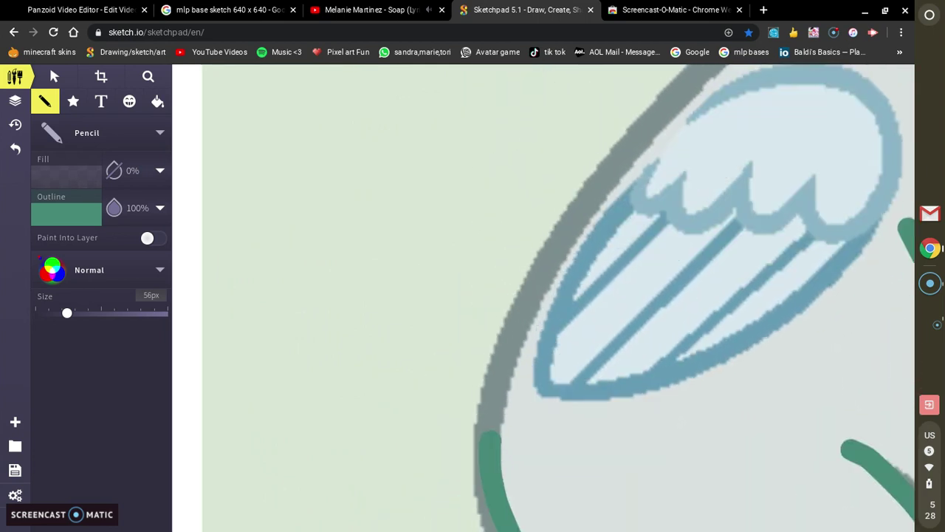
pyautogui.moveTo(487, 435); pyautogui.dragTo(524, 284)
pyautogui.hotkey('ctrl', 'z')
pyautogui.moveTo(489, 472)
pyautogui.mouseDown()
pyautogui.moveTo(559, 212)
pyautogui.moveTo(724, 66)
pyautogui.mouseUp()
pyautogui.scroll(3, 544, 298)
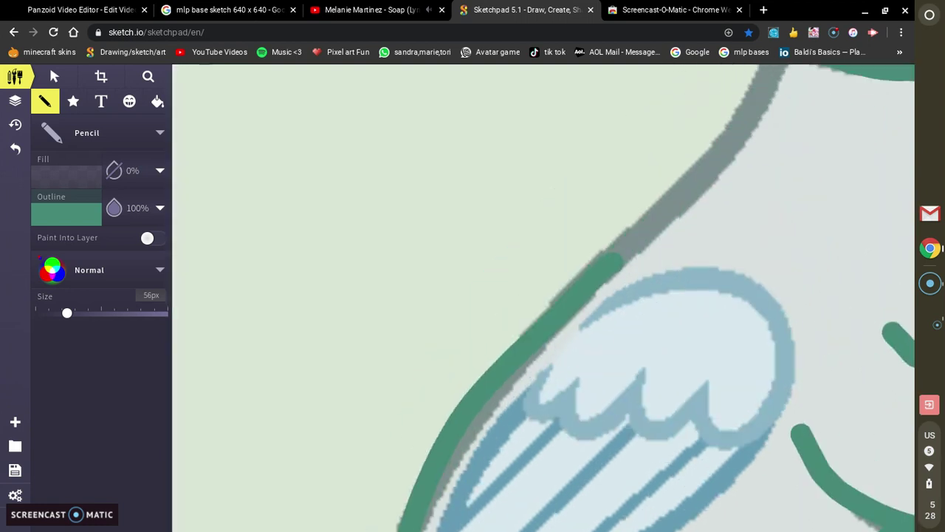
pyautogui.scroll(5, 543, 297)
pyautogui.moveTo(562, 212)
pyautogui.mouseDown()
pyautogui.moveTo(520, 285)
pyautogui.moveTo(353, 450)
pyautogui.mouseUp()
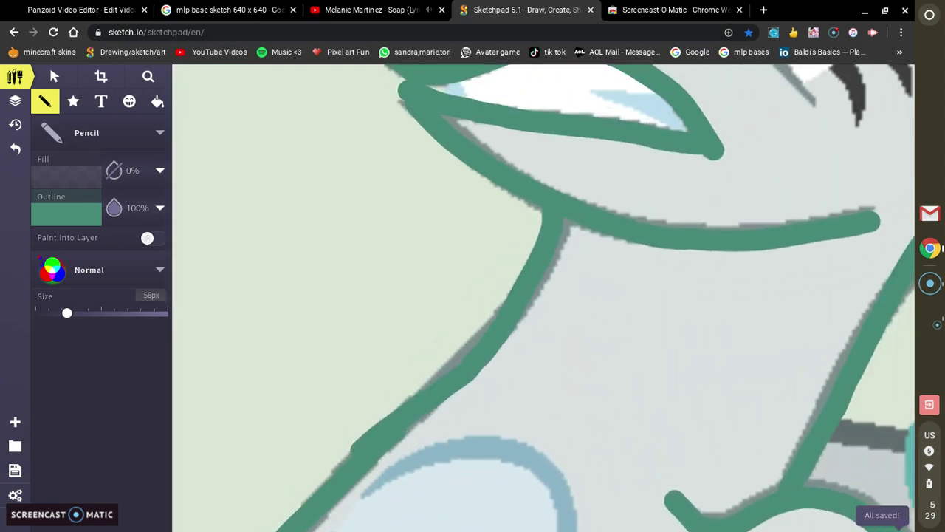
# Trace the short dark line between the grey pony's neck and the teal pony's muzzle in green
pyautogui.hscroll(3, 544, 298)
pyautogui.scroll(3, 544, 297)
pyautogui.scroll(-4, 544, 298)
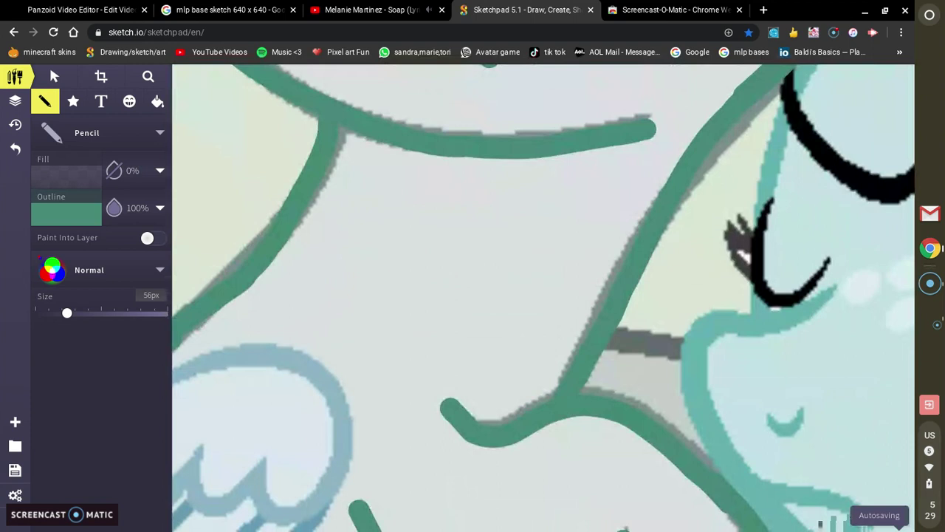
pyautogui.moveTo(566, 330); pyautogui.dragTo(648, 334)
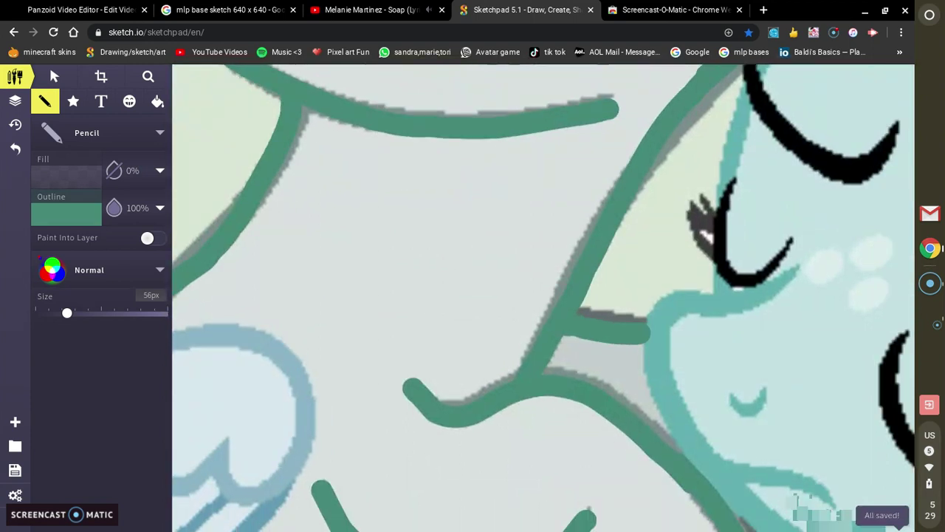
pyautogui.hscroll(-4, 543, 298)
pyautogui.scroll(-6, 543, 297)
pyautogui.scroll(1, 543, 298)
pyautogui.scroll(4, 543, 297)
pyautogui.hscroll(-2, 543, 298)
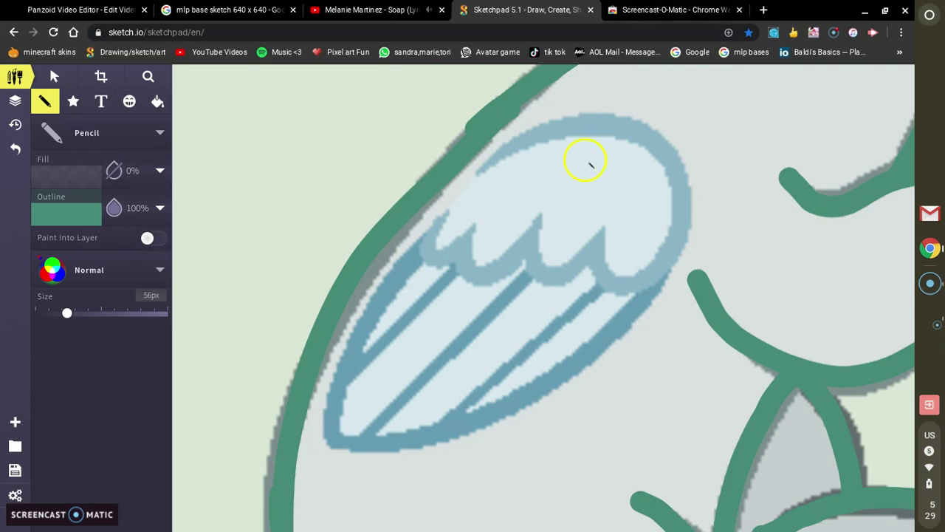
pyautogui.moveTo(497, 193); pyautogui.dragTo(555, 309)
pyautogui.moveTo(607, 208); pyautogui.dragTo(446, 281)
pyautogui.click(15, 148)
pyautogui.click(15, 148)
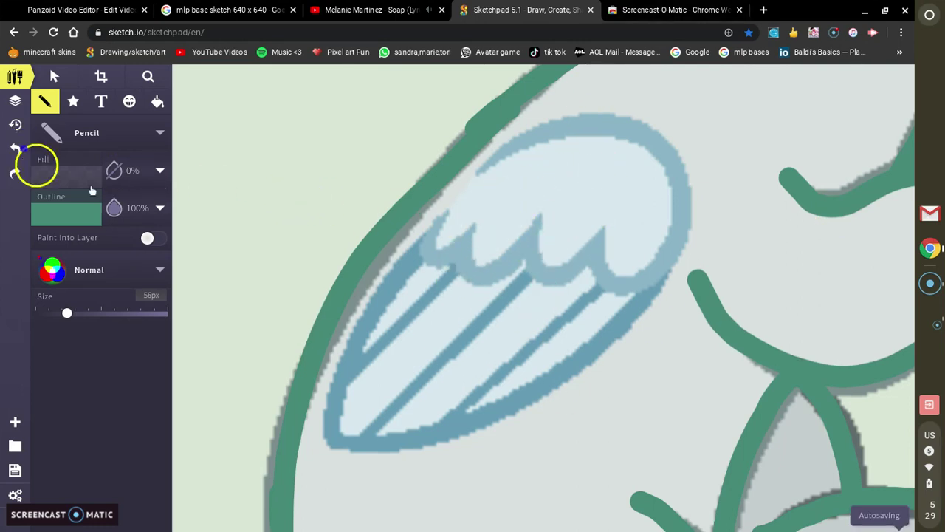
# Trace the outer edge of the grey pony's horn in green with the Pencil tool, redrawing strokes until they follow the shape
pyautogui.click(149, 78)
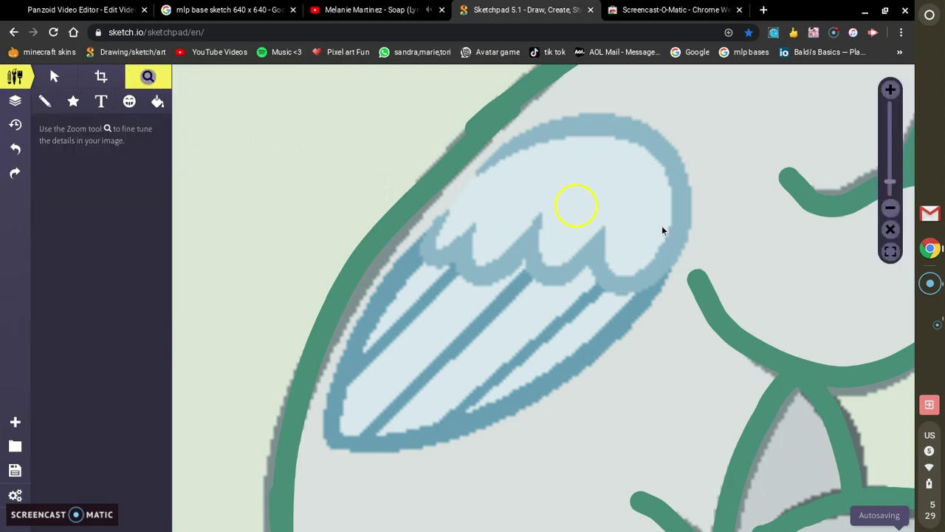
pyautogui.click(890, 208)
pyautogui.click(890, 209)
pyautogui.moveTo(787, 238); pyautogui.dragTo(488, 397)
pyautogui.scroll(15, 531, 380)
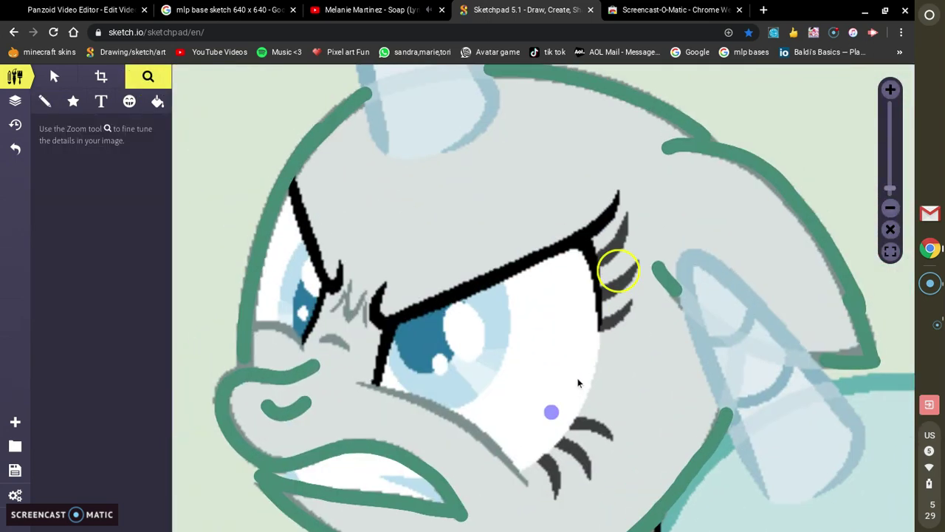
pyautogui.moveTo(711, 332); pyautogui.dragTo(717, 415)
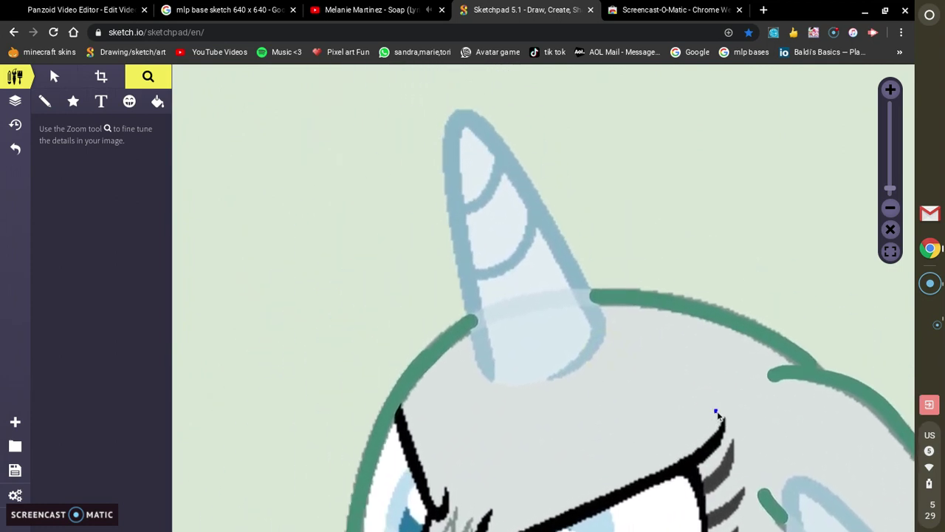
pyautogui.click(888, 160)
pyautogui.click(889, 90)
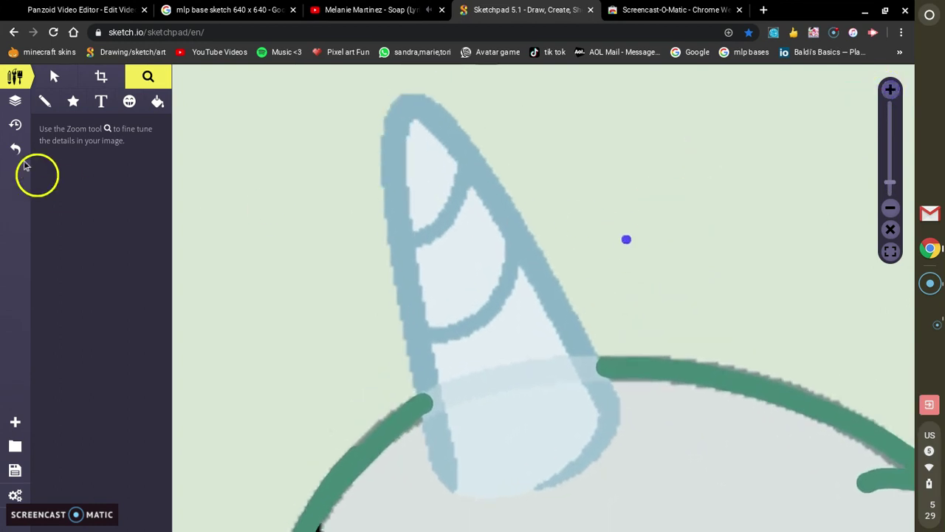
pyautogui.click(44, 101)
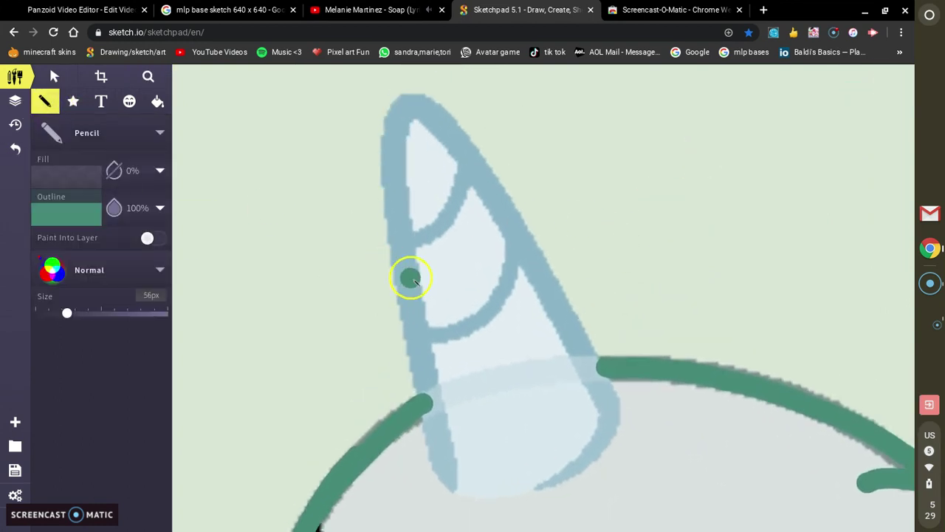
pyautogui.moveTo(408, 298); pyautogui.dragTo(440, 461)
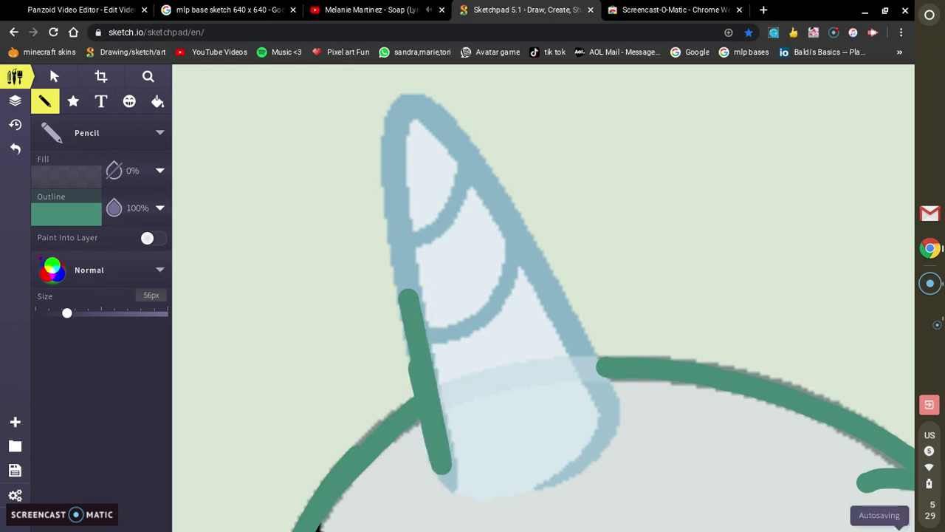
pyautogui.hotkey('ctrl', 'z')
pyautogui.moveTo(447, 483)
pyautogui.mouseDown()
pyautogui.moveTo(425, 418)
pyautogui.moveTo(399, 161)
pyautogui.moveTo(456, 134)
pyautogui.moveTo(569, 321)
pyautogui.moveTo(610, 446)
pyautogui.moveTo(526, 502)
pyautogui.mouseUp()
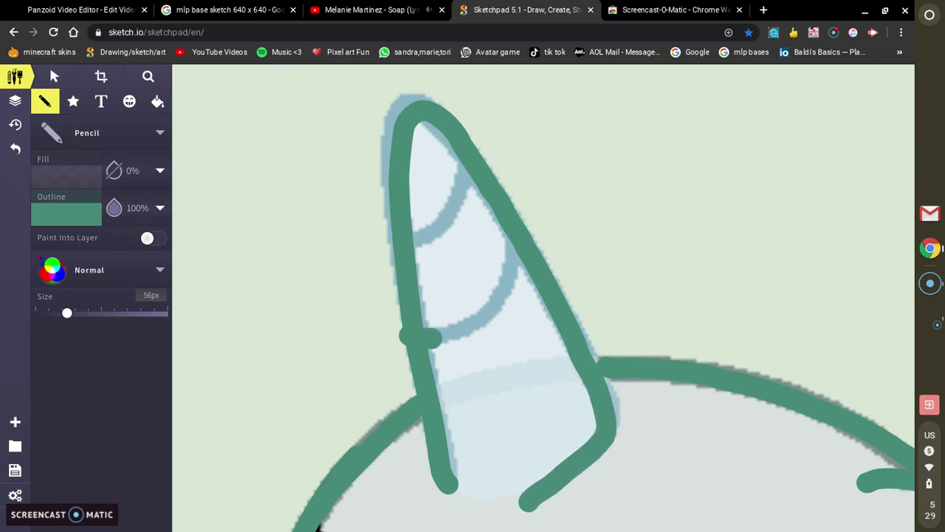
pyautogui.hotkey('ctrl', 'z')
pyautogui.moveTo(447, 493)
pyautogui.mouseDown()
pyautogui.moveTo(425, 432)
pyautogui.moveTo(387, 134)
pyautogui.moveTo(505, 213)
pyautogui.moveTo(526, 259)
pyautogui.mouseUp()
pyautogui.hotkey('ctrl', 'z')
pyautogui.moveTo(443, 493)
pyautogui.mouseDown()
pyautogui.moveTo(402, 306)
pyautogui.moveTo(407, 111)
pyautogui.moveTo(452, 141)
pyautogui.moveTo(540, 271)
pyautogui.moveTo(613, 413)
pyautogui.moveTo(545, 486)
pyautogui.mouseUp()
# Trace the two curved ridges across the grey pony's horn in green, replacing the inaccurate strokes
pyautogui.moveTo(403, 336); pyautogui.dragTo(510, 271)
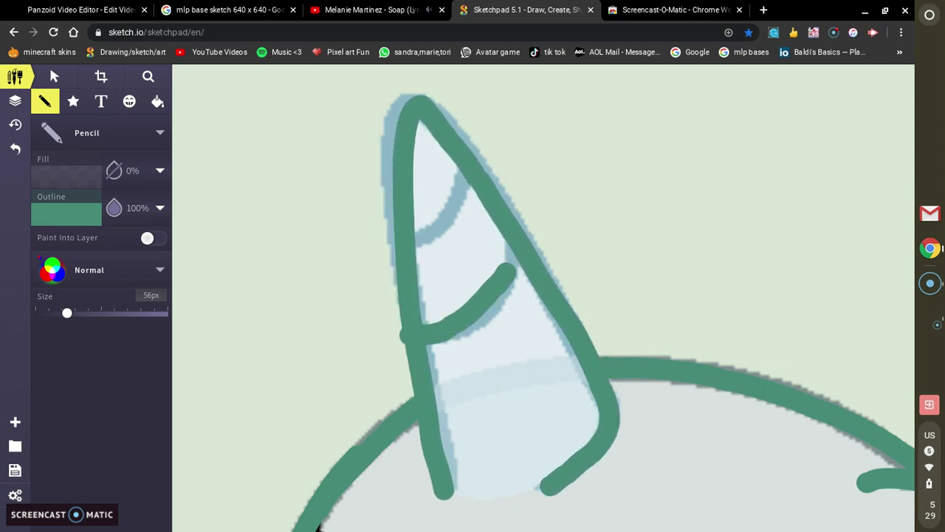
pyautogui.hotkey('ctrl', 'z')
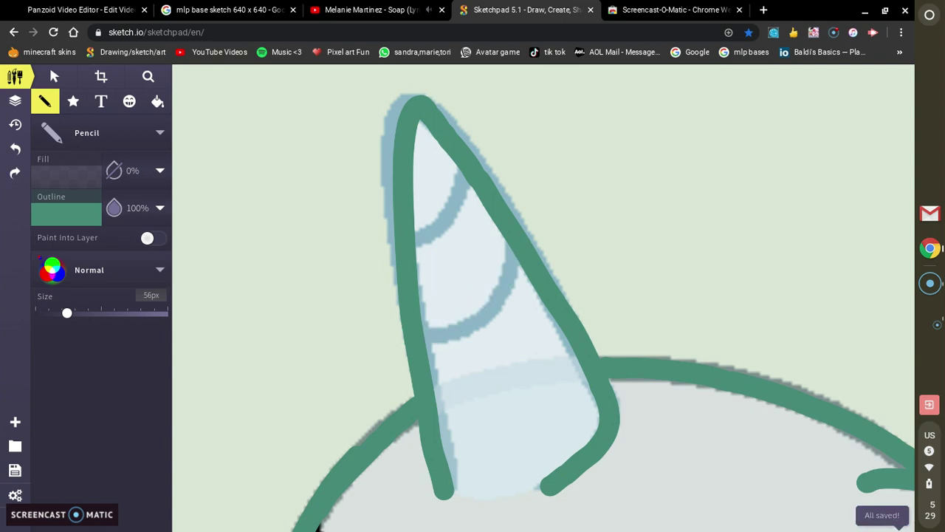
pyautogui.moveTo(443, 339)
pyautogui.mouseDown()
pyautogui.moveTo(495, 305)
pyautogui.moveTo(523, 257)
pyautogui.mouseUp()
pyautogui.moveTo(399, 251)
pyautogui.mouseDown()
pyautogui.moveTo(437, 232)
pyautogui.moveTo(463, 186)
pyautogui.mouseUp()
pyautogui.hotkey('ctrl', 'z')
pyautogui.moveTo(411, 250); pyautogui.dragTo(462, 198)
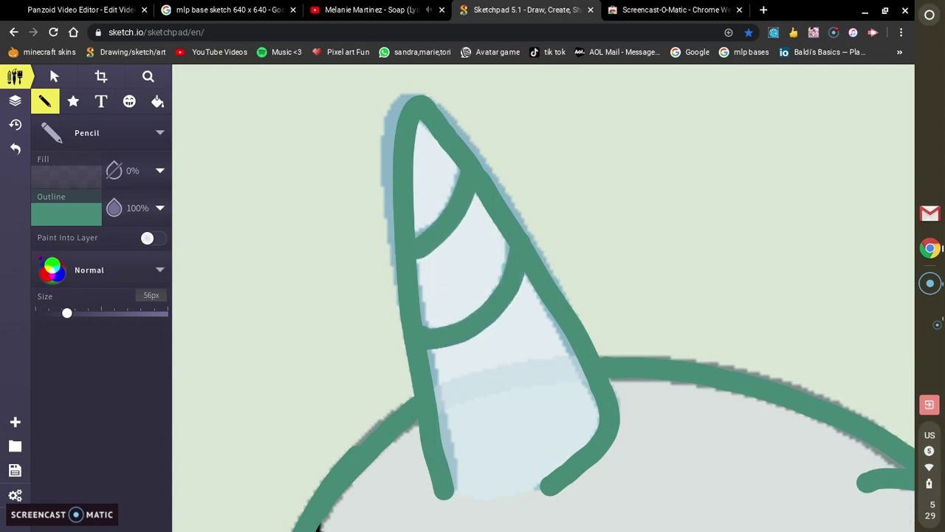
# Reduce the pencil size to 37px for the fine facial lines between the grey pony's eyes
pyautogui.scroll(-6, 543, 298)
pyautogui.hscroll(-2, 544, 298)
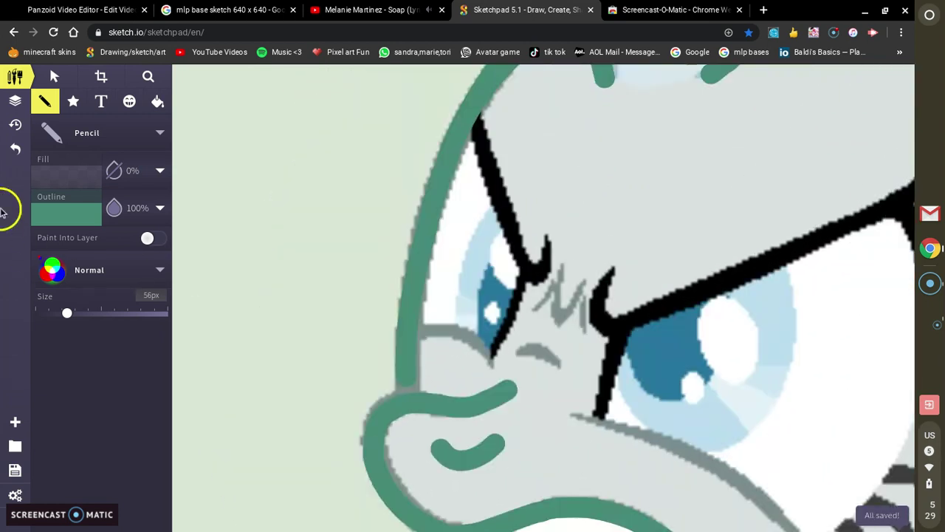
pyautogui.moveTo(67, 314); pyautogui.dragTo(57, 313)
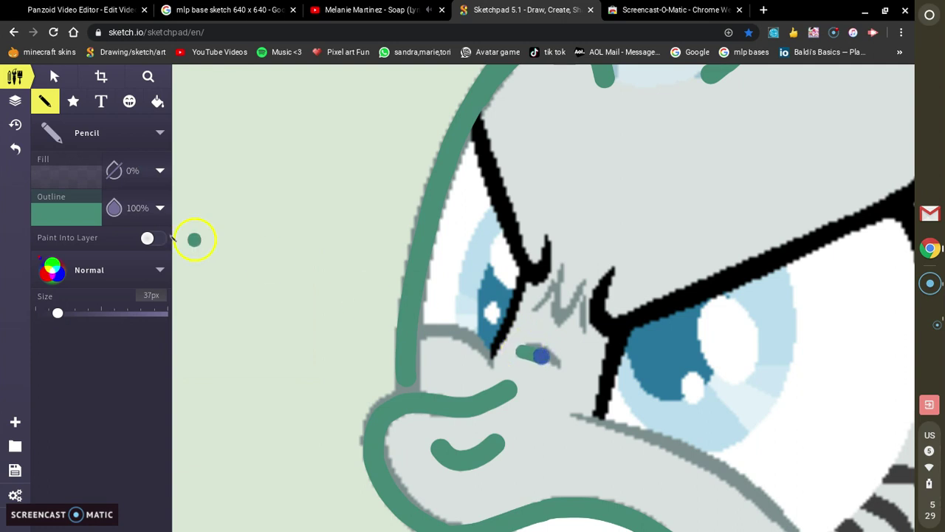
# Undo the last stroke and retrace the short curved wrinkle between the grey pony's eyes in green
pyautogui.click(15, 149)
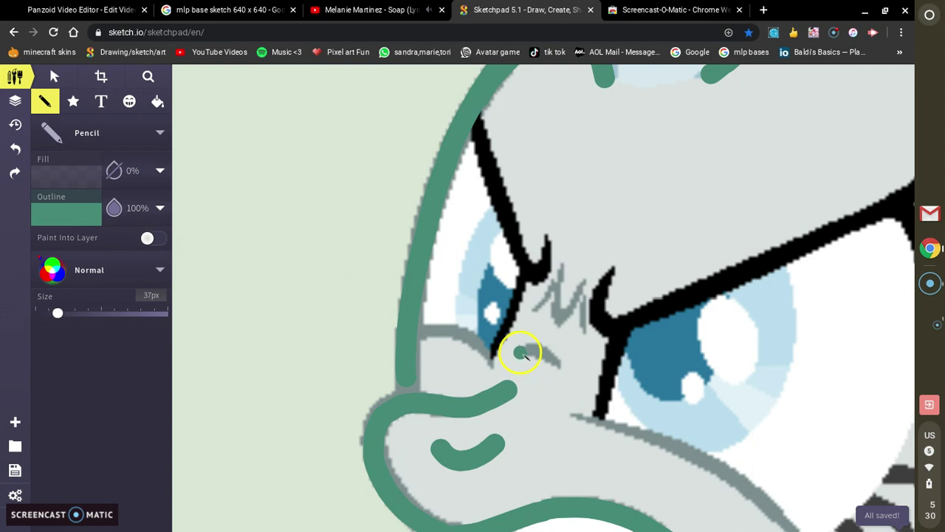
pyautogui.moveTo(539, 356); pyautogui.dragTo(565, 366)
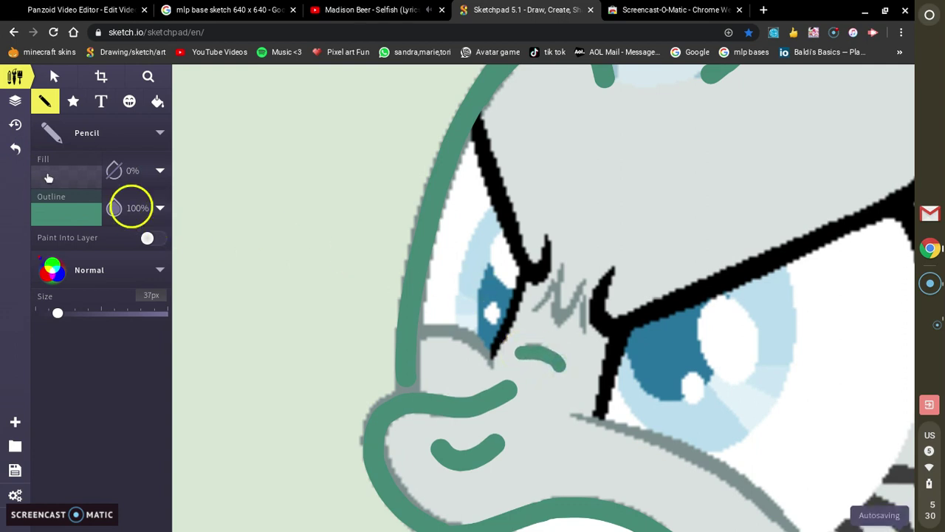
pyautogui.click(74, 222)
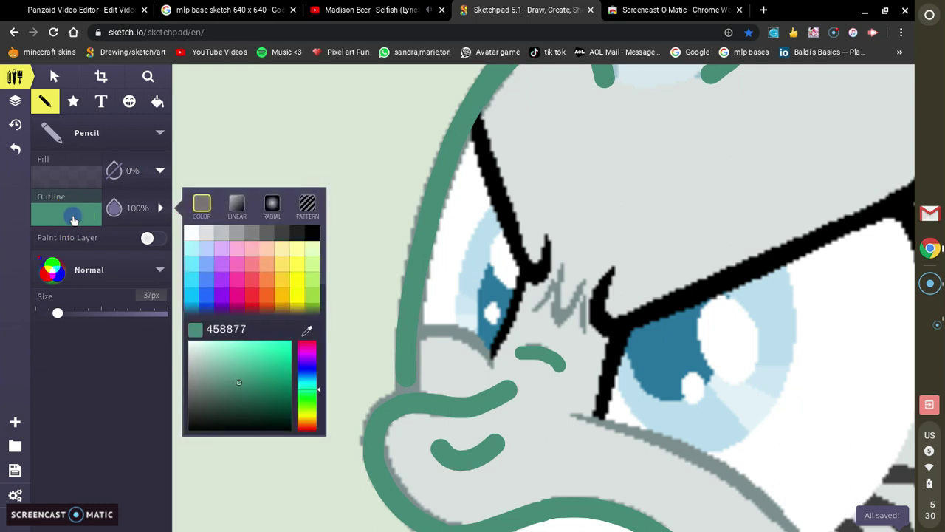
pyautogui.click(75, 216)
# Trace the zigzag frown wrinkle between the grey pony's eyes in green with the pencil size at 22px
pyautogui.moveTo(55, 312); pyautogui.dragTo(50, 313)
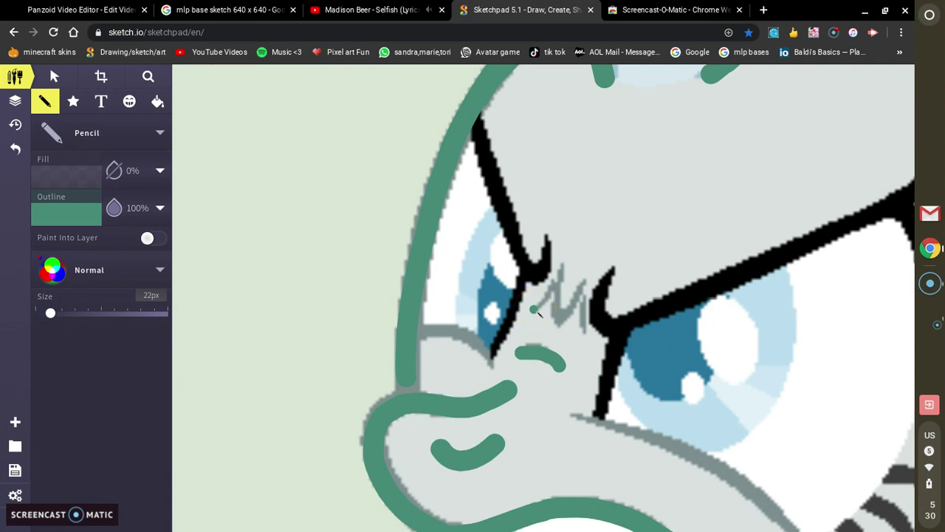
pyautogui.moveTo(560, 280); pyautogui.dragTo(552, 331)
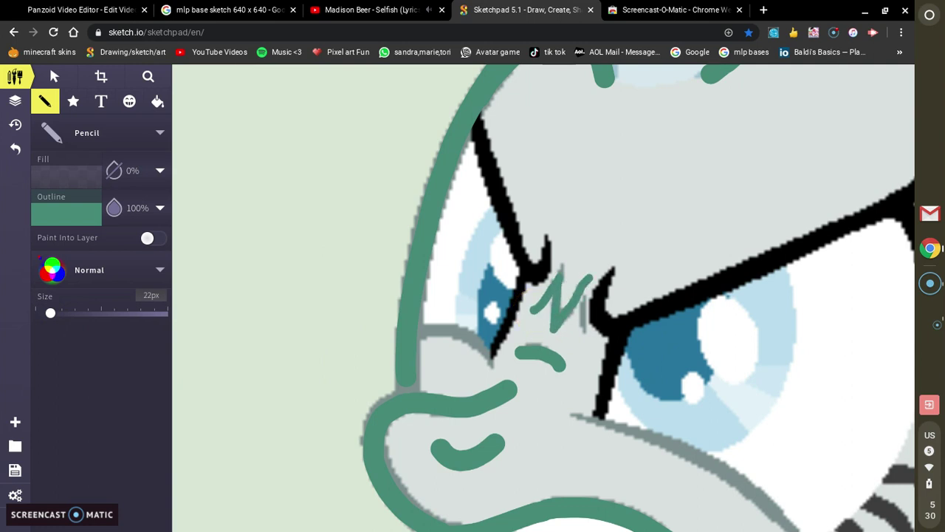
pyautogui.scroll(2, 543, 298)
pyautogui.hscroll(2, 544, 298)
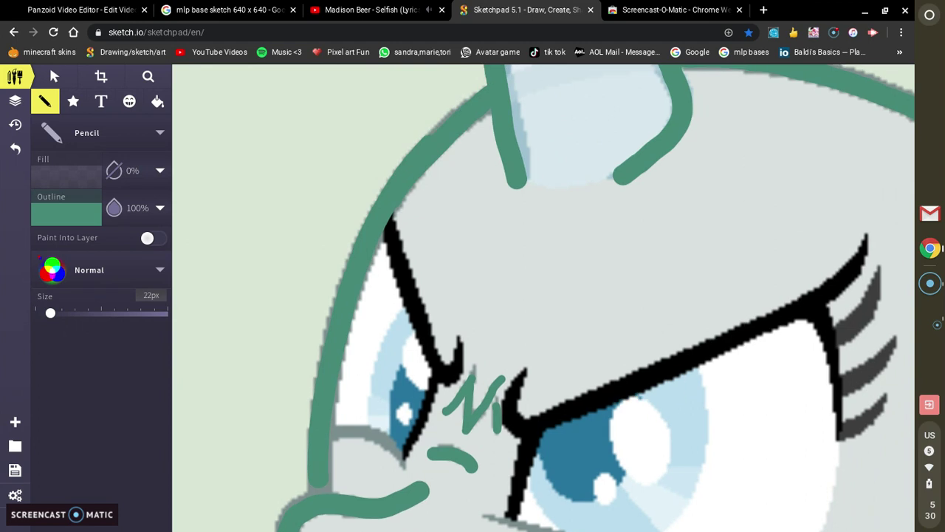
# Trace the lower-lid lines under both of the grey pony's eyes in green with a 33px pencil, replacing inaccurate strokes
pyautogui.scroll(-4, 544, 298)
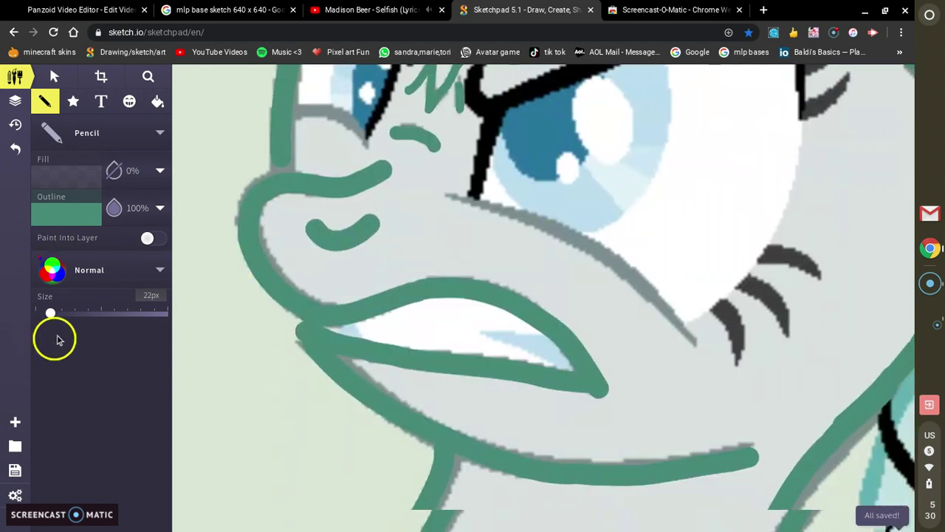
pyautogui.moveTo(47, 316); pyautogui.dragTo(51, 316)
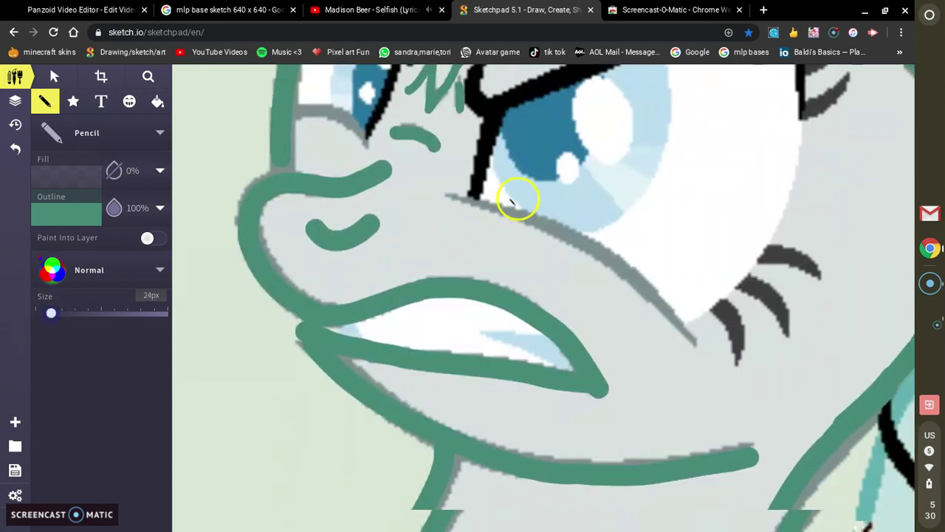
pyautogui.click(15, 148)
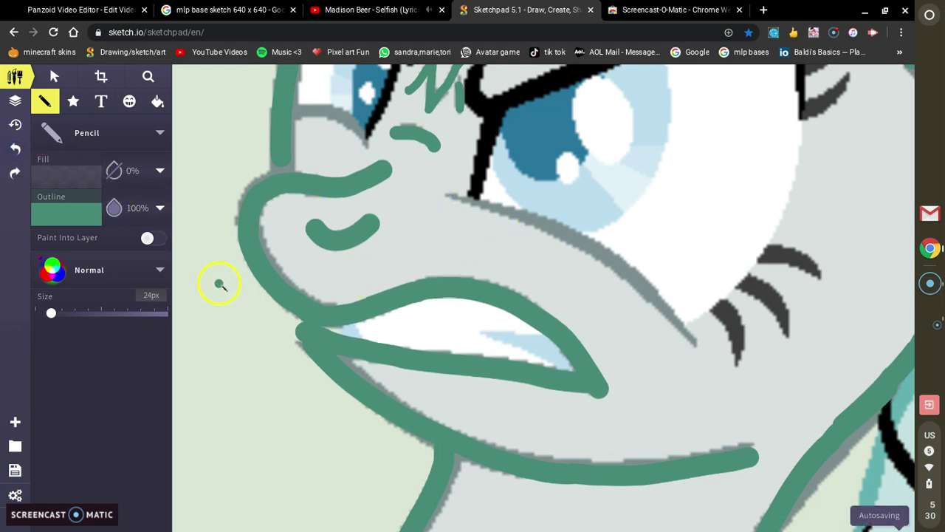
pyautogui.moveTo(51, 313); pyautogui.dragTo(56, 313)
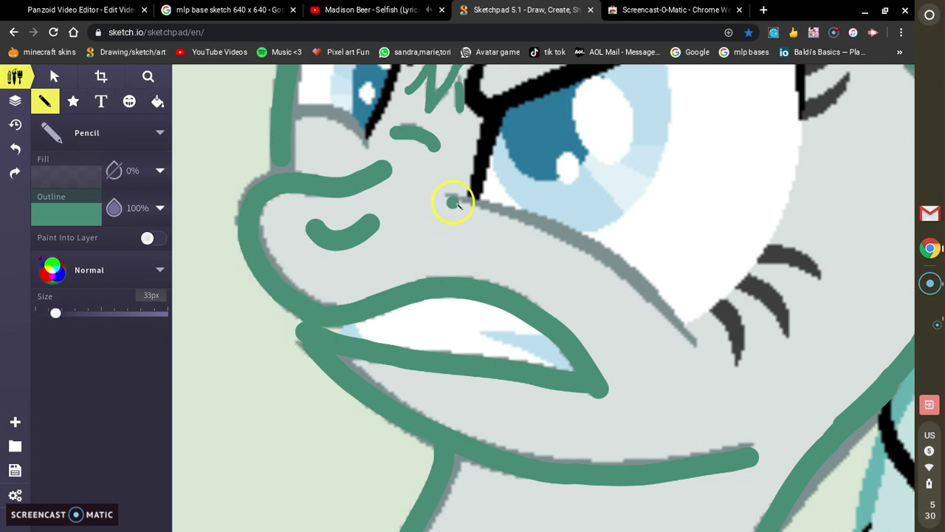
pyautogui.moveTo(452, 197)
pyautogui.mouseDown()
pyautogui.moveTo(581, 244)
pyautogui.moveTo(698, 339)
pyautogui.mouseUp()
pyautogui.hotkey('ctrl', 'z')
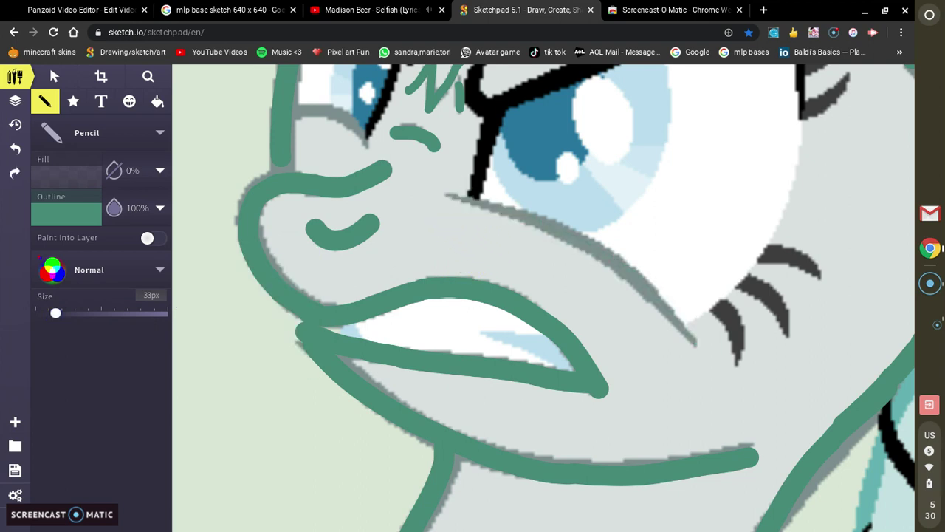
pyautogui.moveTo(440, 194)
pyautogui.mouseDown()
pyautogui.moveTo(555, 229)
pyautogui.moveTo(602, 257)
pyautogui.moveTo(709, 357)
pyautogui.mouseUp()
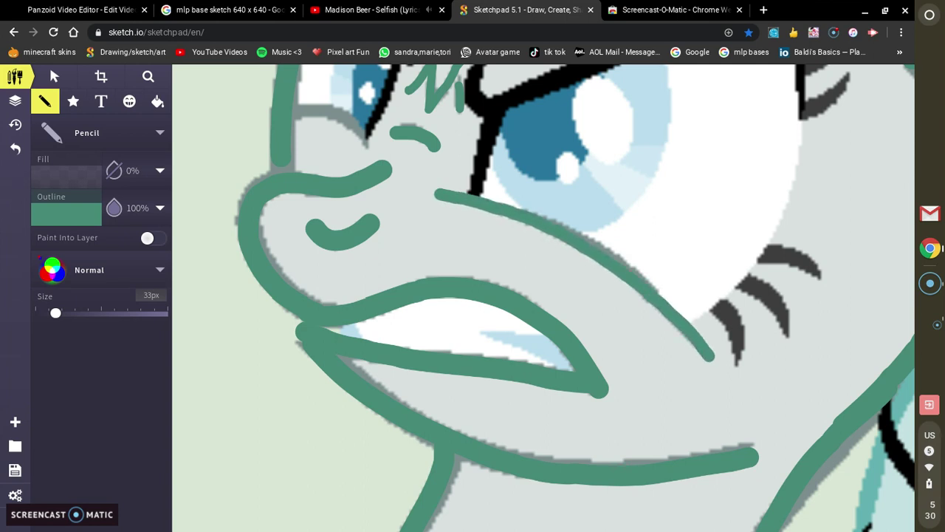
pyautogui.scroll(2, 544, 297)
pyautogui.hscroll(-2, 544, 298)
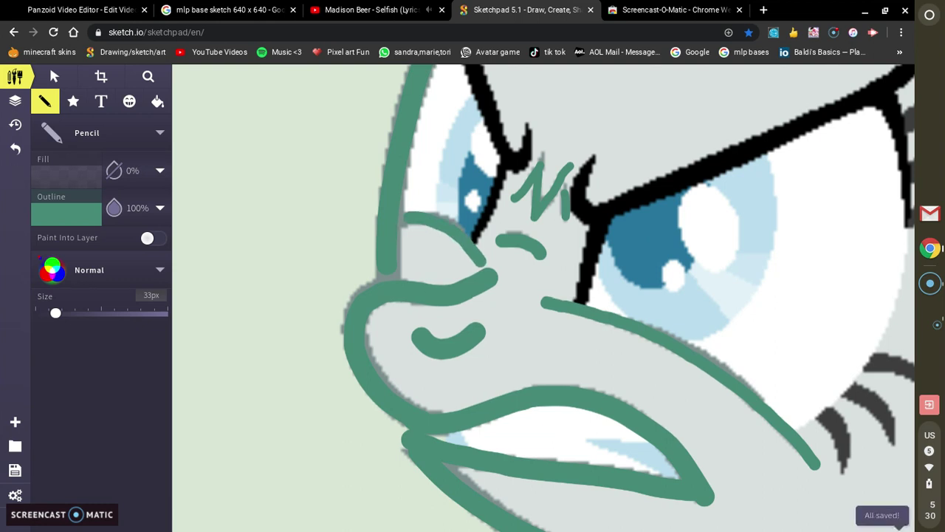
# Change the pencil's outline colour from green to the near-black grey swatch next to pure black
pyautogui.hscroll(3, 544, 297)
pyautogui.scroll(-2, 543, 298)
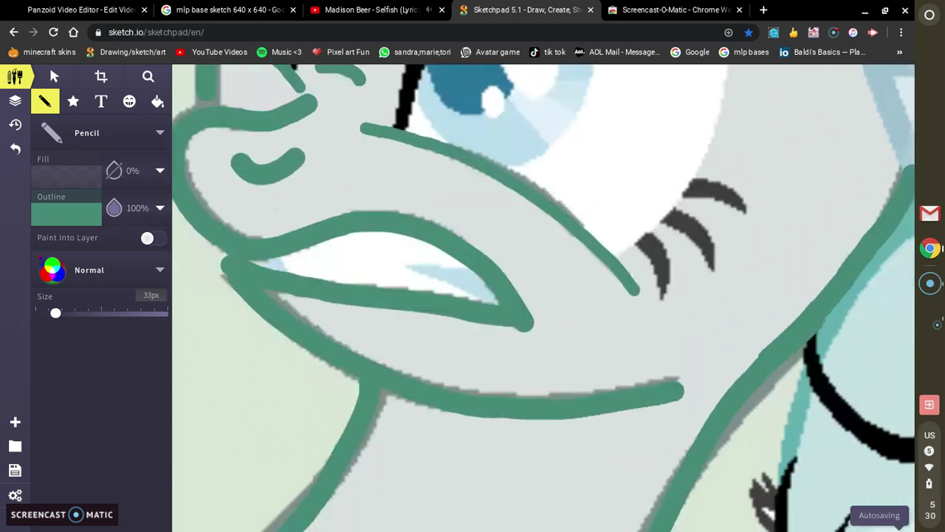
pyautogui.scroll(2, 543, 298)
pyautogui.scroll(5, 544, 297)
pyautogui.scroll(-5, 544, 298)
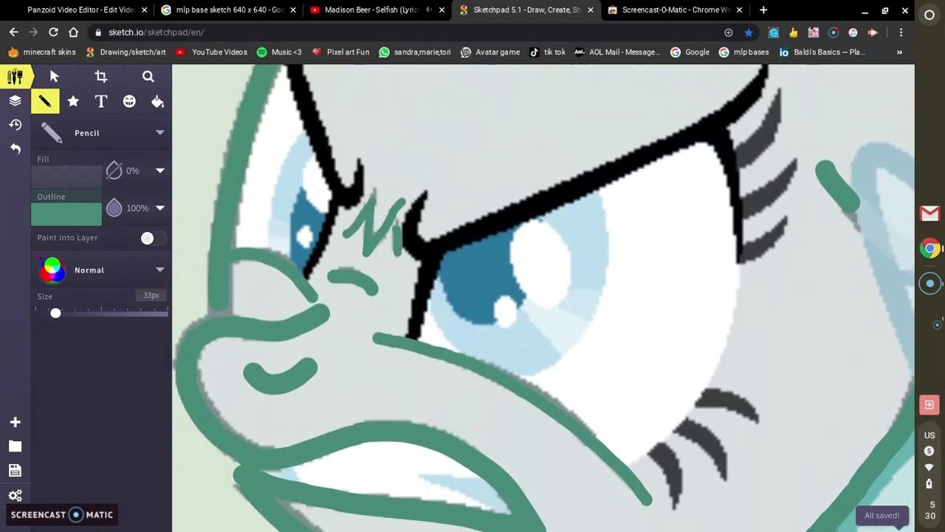
pyautogui.scroll(3, 451, 197)
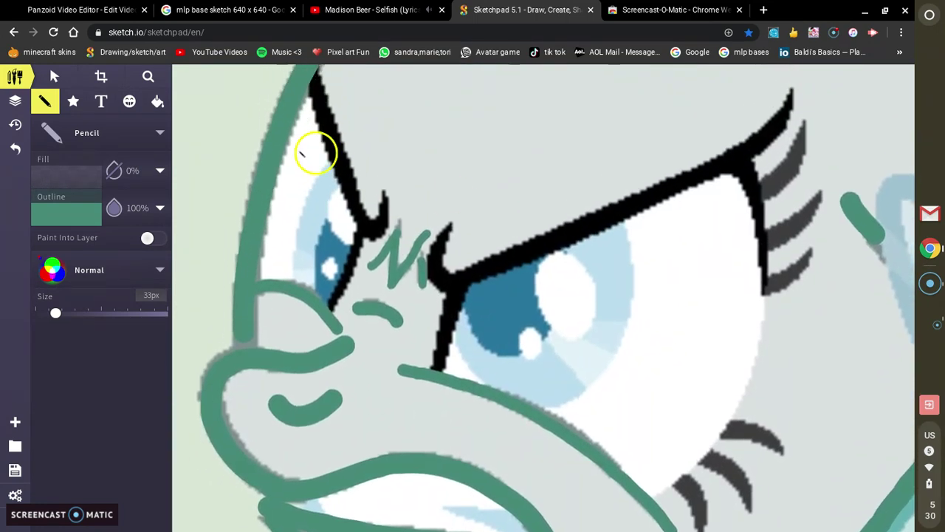
pyautogui.scroll(10, 258, 185)
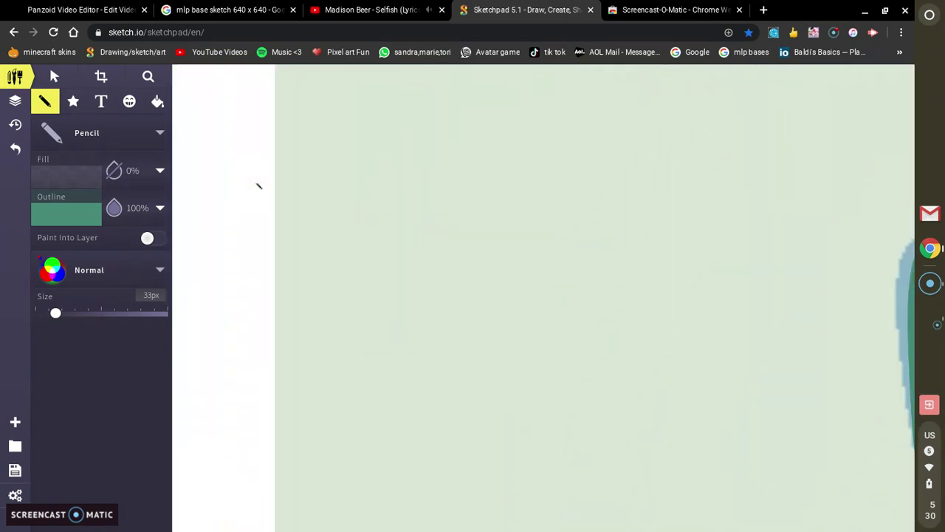
pyautogui.scroll(3, 258, 185)
pyautogui.hscroll(-10, 258, 186)
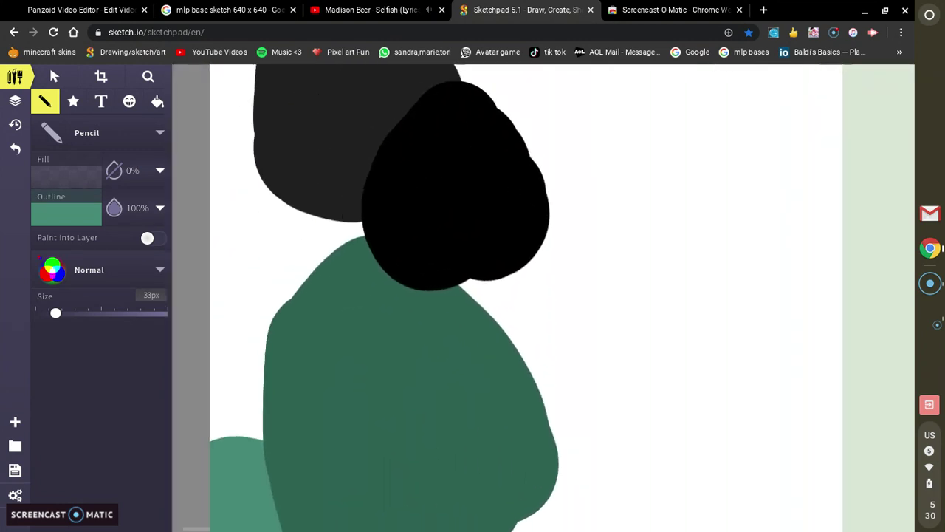
pyautogui.scroll(3, 190, 198)
pyautogui.click(70, 215)
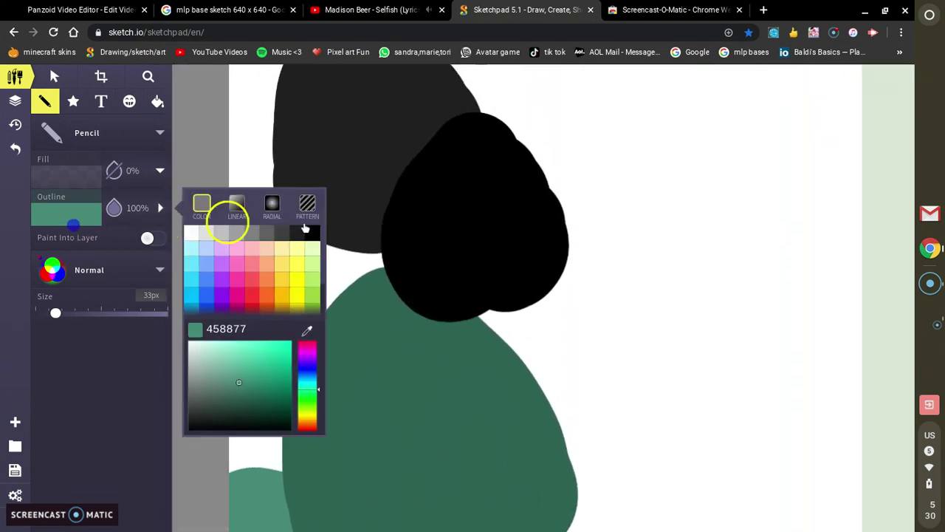
pyautogui.click(298, 234)
pyautogui.click(81, 211)
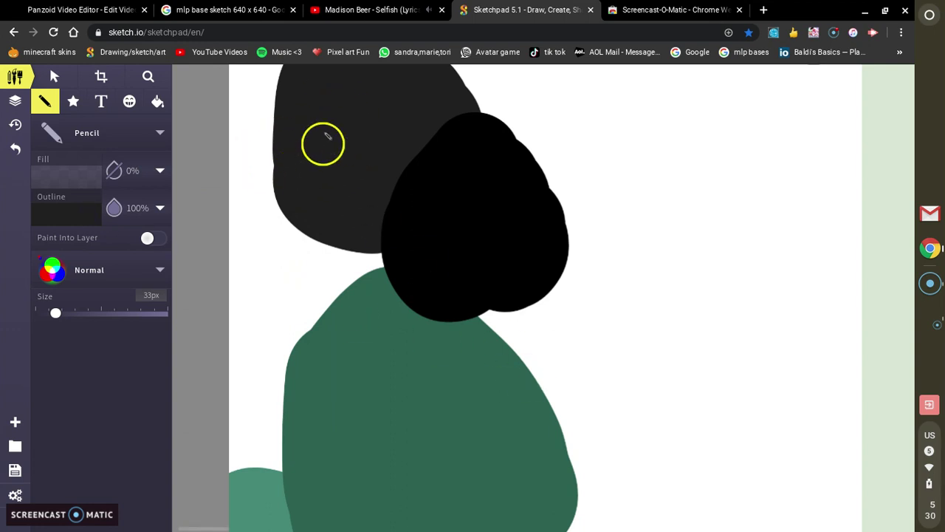
# Trace the inner edge and the hooked inner corner of the grey pony's larger eye in near-black
pyautogui.hscroll(5, 319, 140)
pyautogui.hscroll(5, 321, 128)
pyautogui.scroll(-6, 320, 128)
pyautogui.hscroll(5, 321, 128)
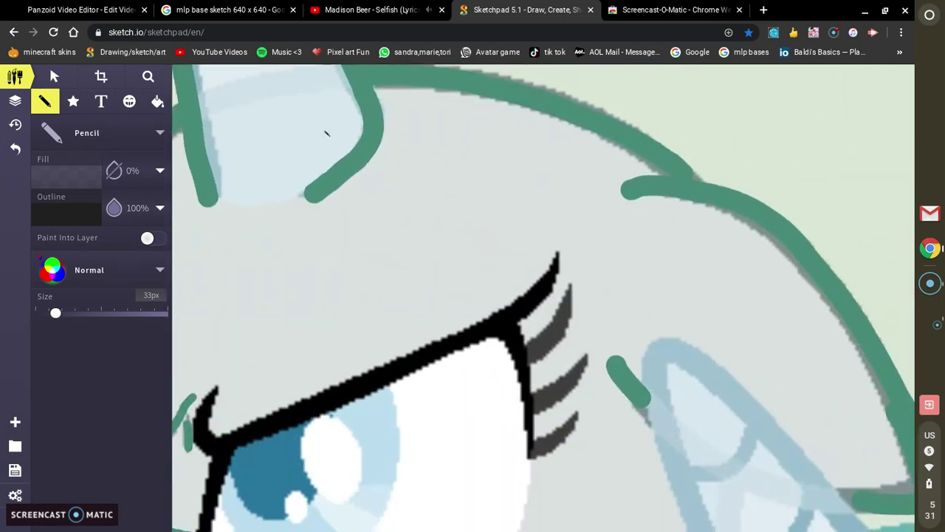
pyautogui.scroll(-1, 321, 127)
pyautogui.scroll(-3, 544, 298)
pyautogui.hscroll(-3, 543, 298)
pyautogui.scroll(2, 543, 297)
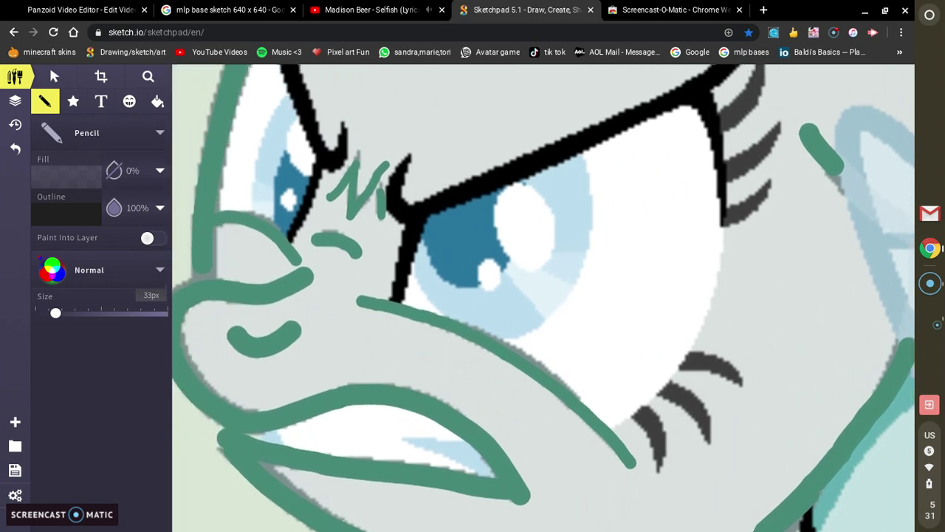
pyautogui.moveTo(414, 267); pyautogui.dragTo(405, 323)
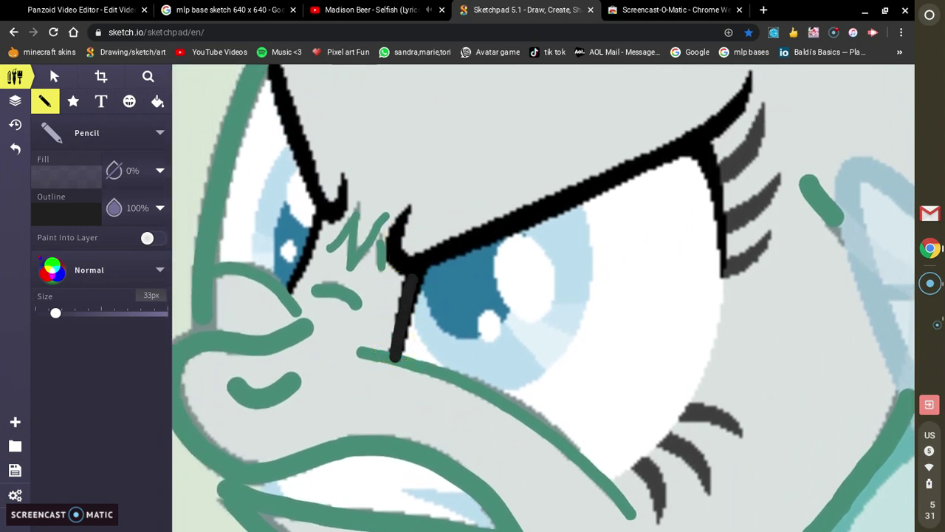
pyautogui.hotkey('ctrl', 'z')
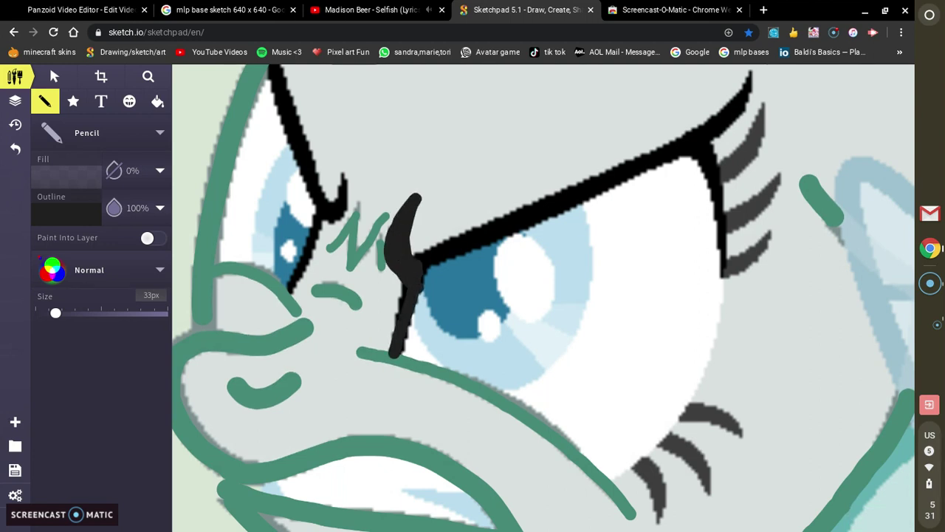
# Trace and thicken the larger eye's upper lid line out to its pointed tip in near-black, undoing stray strokes
pyautogui.moveTo(424, 248)
pyautogui.mouseDown()
pyautogui.moveTo(670, 142)
pyautogui.moveTo(764, 68)
pyautogui.mouseUp()
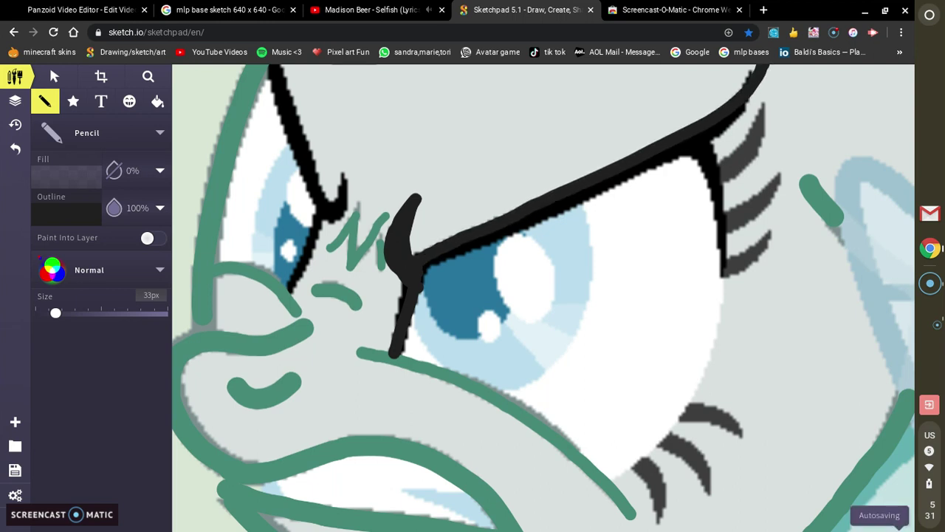
pyautogui.moveTo(391, 366); pyautogui.dragTo(418, 292)
pyautogui.moveTo(425, 255)
pyautogui.mouseDown()
pyautogui.moveTo(537, 221)
pyautogui.moveTo(680, 152)
pyautogui.moveTo(755, 95)
pyautogui.mouseUp()
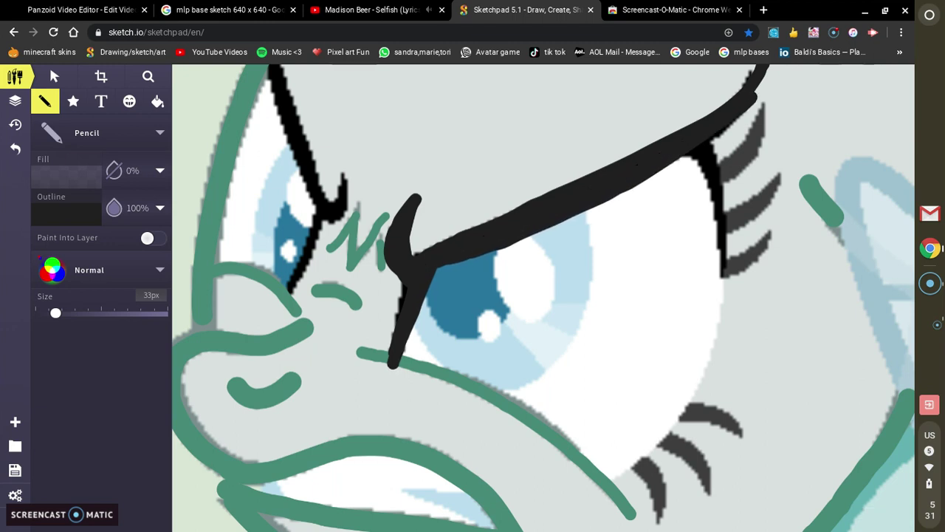
pyautogui.hscroll(3, 542, 298)
pyautogui.scroll(3, 542, 298)
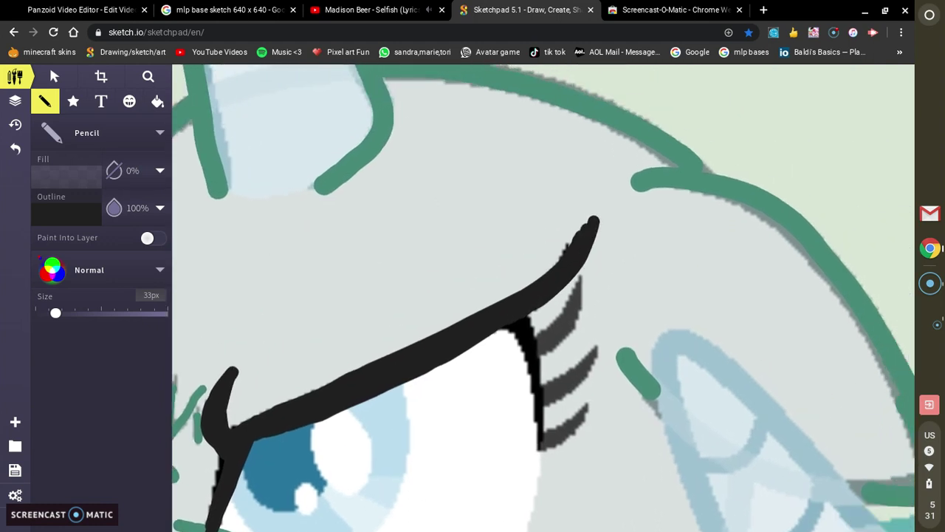
pyautogui.hotkey('ctrl', 'z')
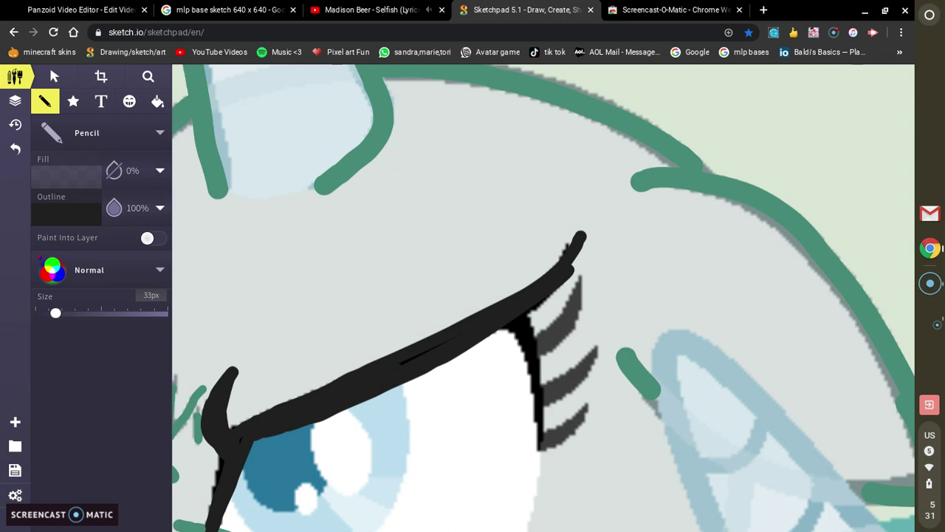
pyautogui.click(557, 288)
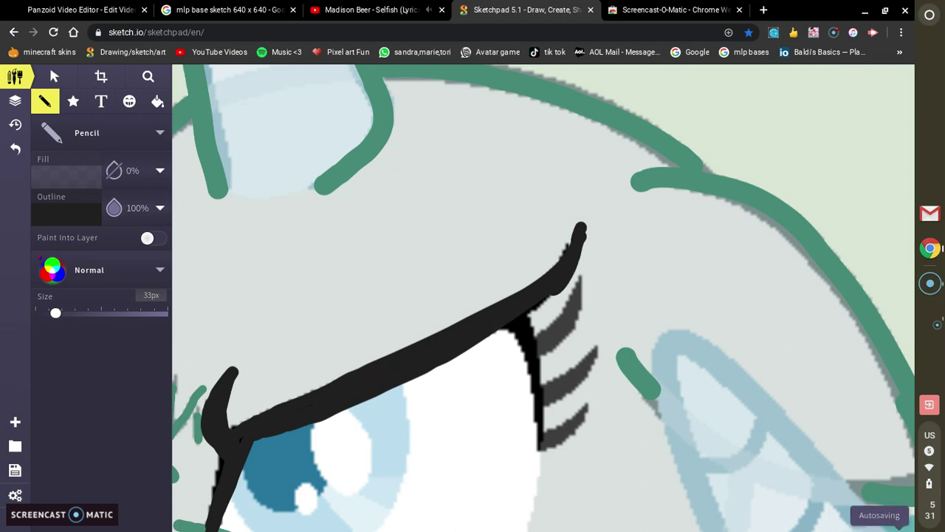
pyautogui.hotkey('ctrl', 'z')
pyautogui.hotkey('ctrl', 'z')
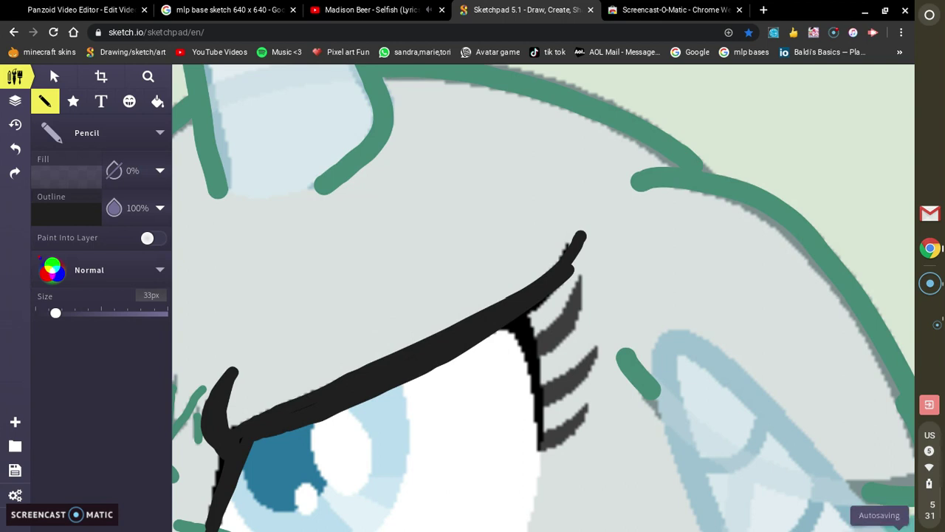
# Trace the outer edge of the larger eye in near-black and fill its junction with the upper lid
pyautogui.moveTo(528, 374); pyautogui.dragTo(541, 467)
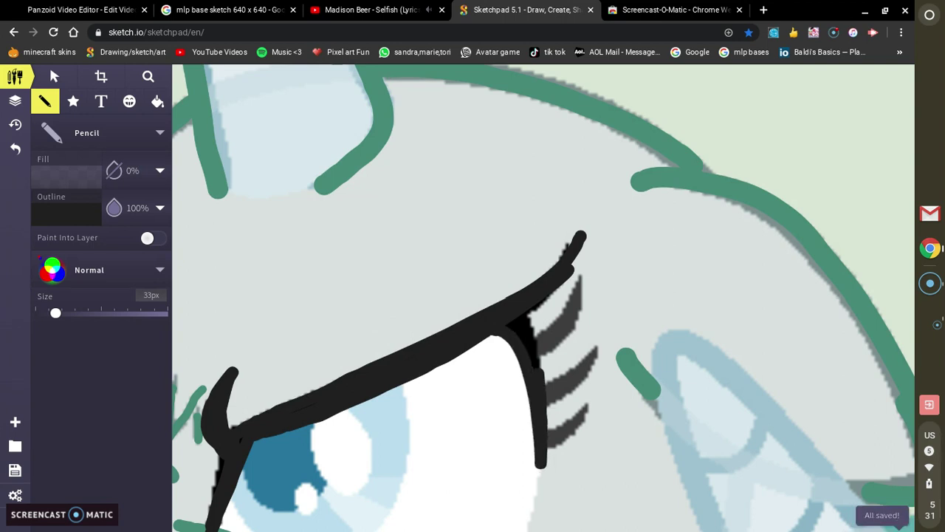
pyautogui.moveTo(539, 373); pyautogui.dragTo(523, 316)
pyautogui.hotkey('ctrl', 'z')
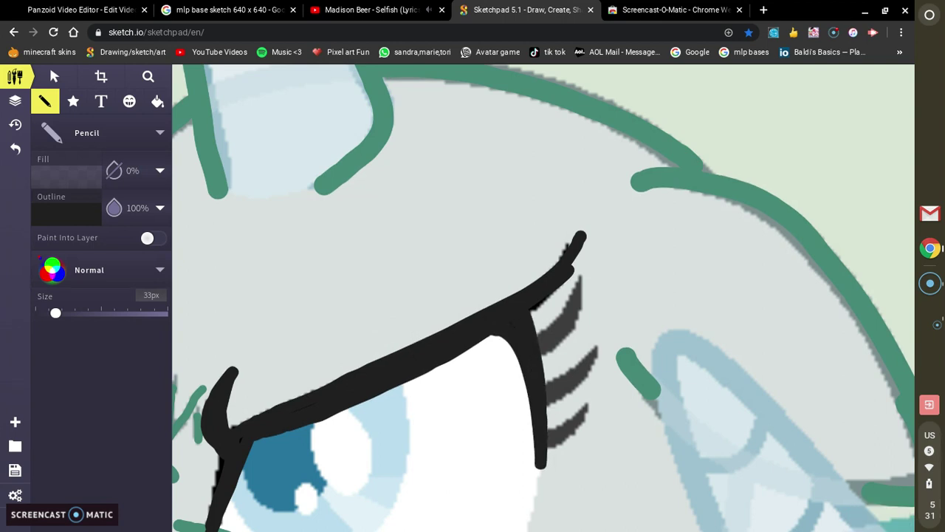
# Trace the three outer lashes on the larger eye's outer edge in near-black, undoing and redrawing the lowest lash's thickening stroke
pyautogui.moveTo(545, 329); pyautogui.dragTo(581, 273)
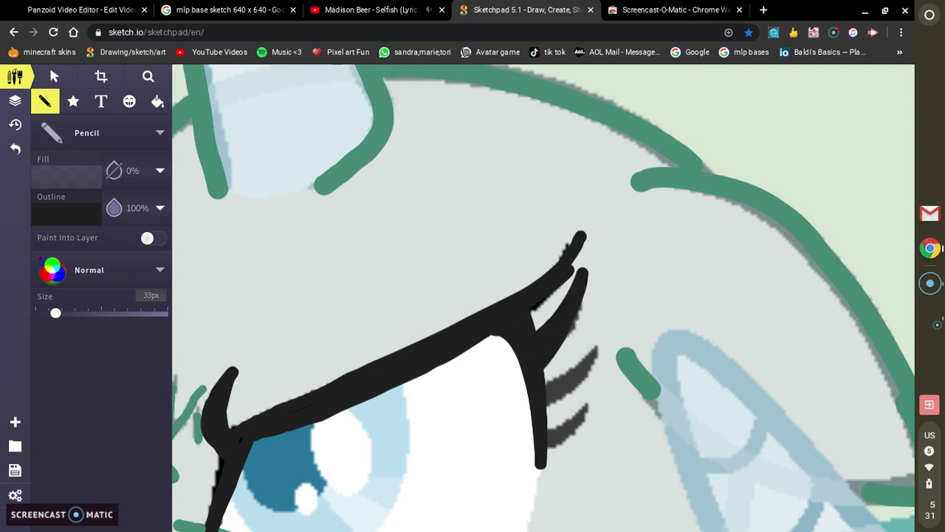
pyautogui.moveTo(546, 402); pyautogui.dragTo(587, 341)
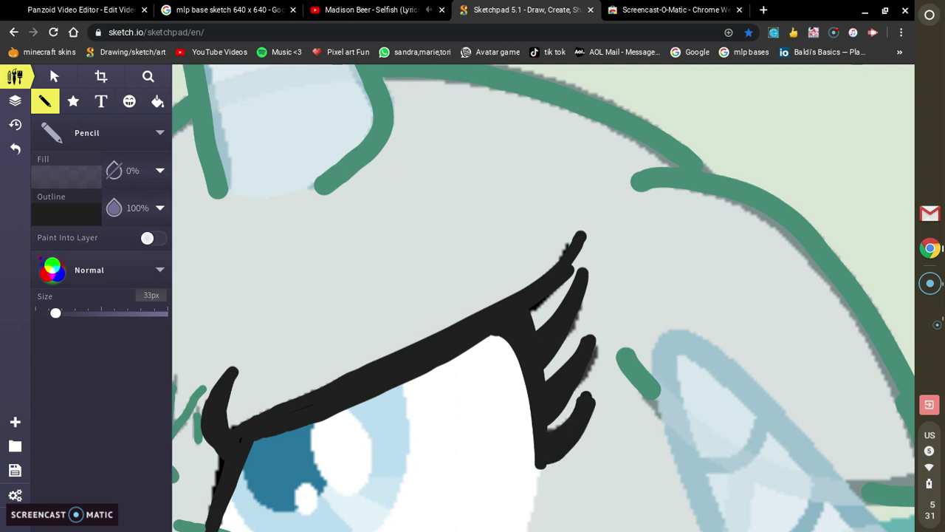
pyautogui.hotkey('ctrl', 'z')
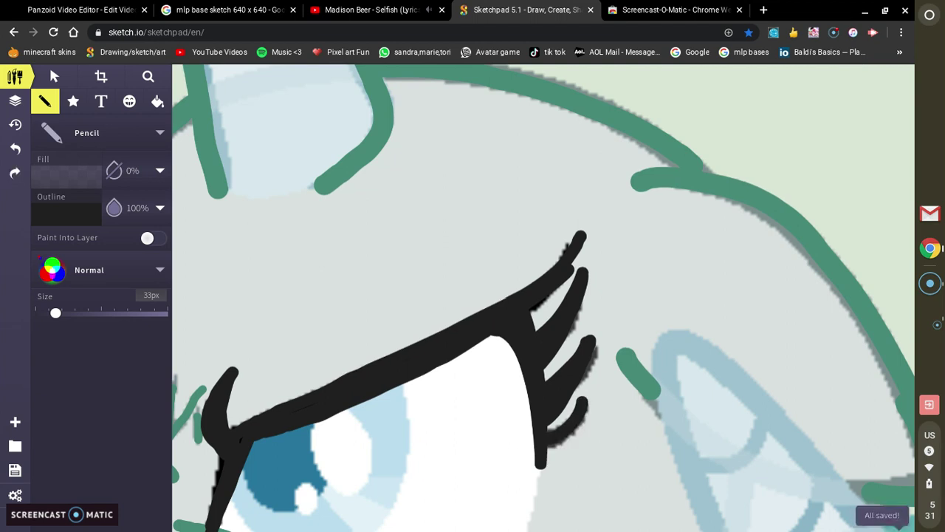
pyautogui.moveTo(580, 405); pyautogui.dragTo(541, 454)
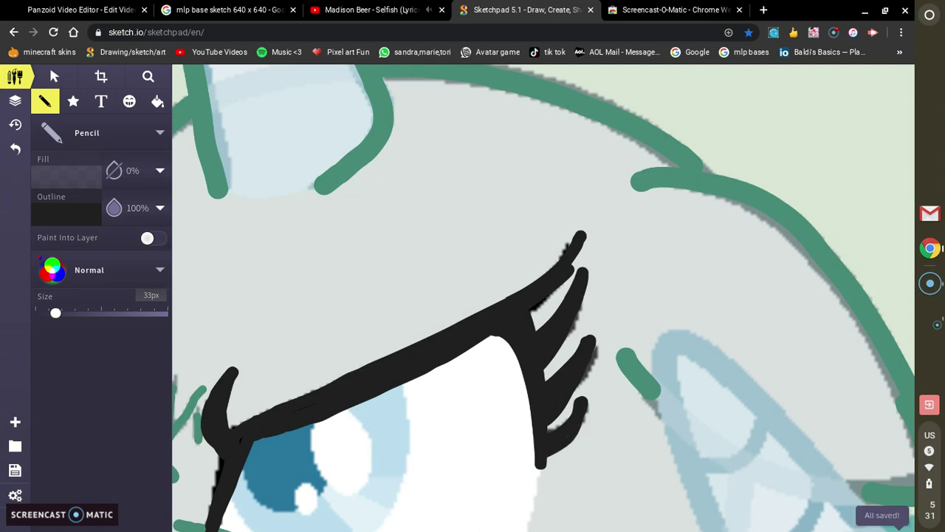
# Trace the inner edge of the grey pony's smaller eye in near-black
pyautogui.hscroll(-5, 544, 298)
pyautogui.scroll(-2, 544, 298)
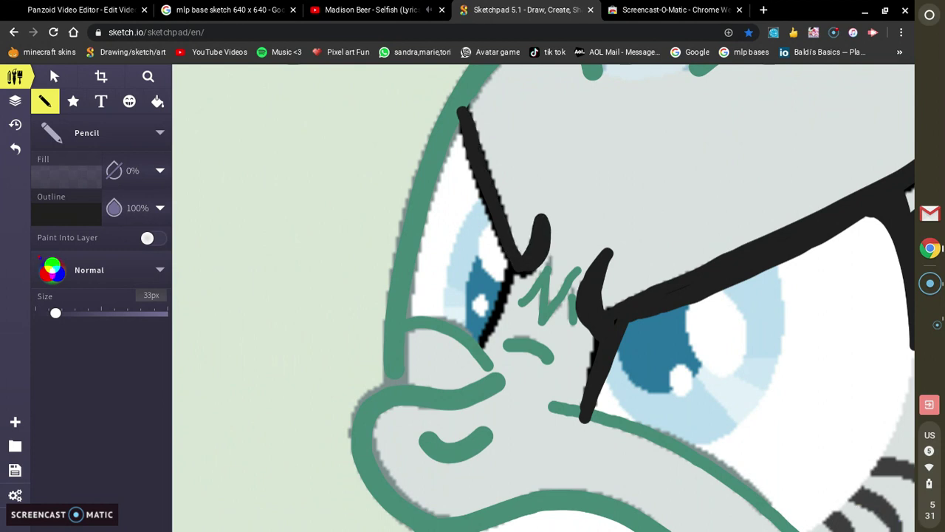
pyautogui.hscroll(3, 543, 298)
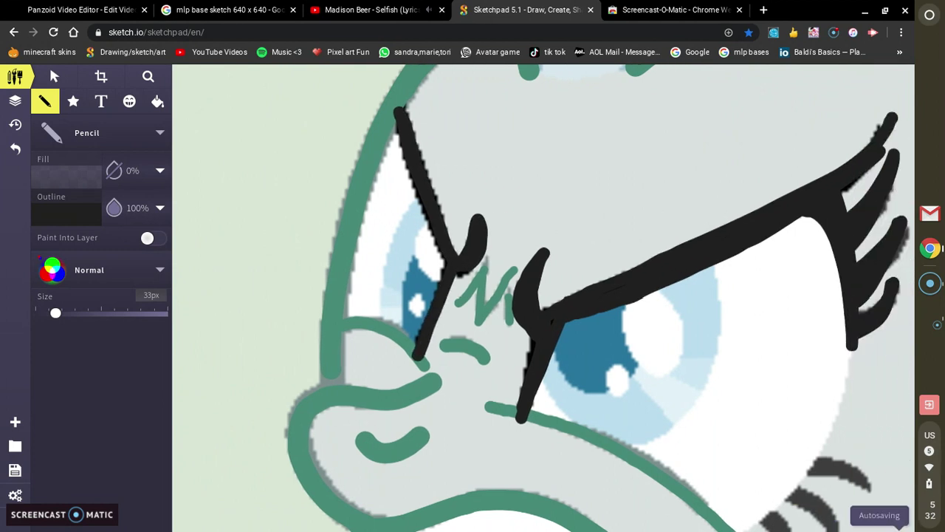
# Try to sample the green line under the larger eye as the pencil's outline colour with the eyedropper
pyautogui.scroll(-6, 543, 297)
pyautogui.hscroll(3, 543, 297)
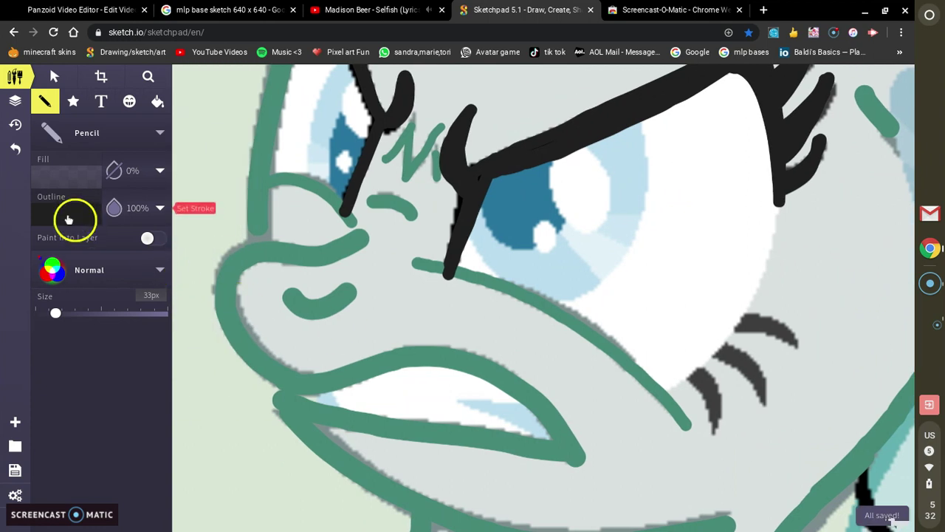
pyautogui.click(68, 219)
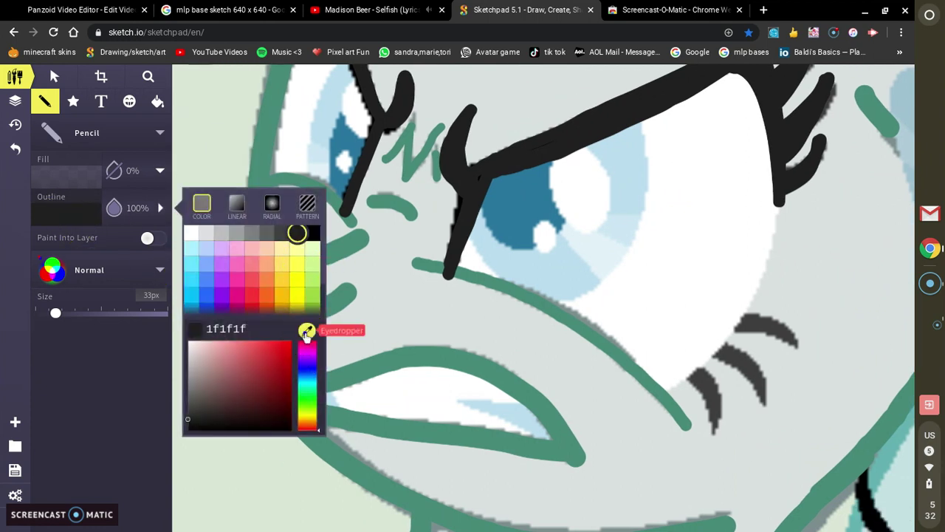
pyautogui.click(307, 333)
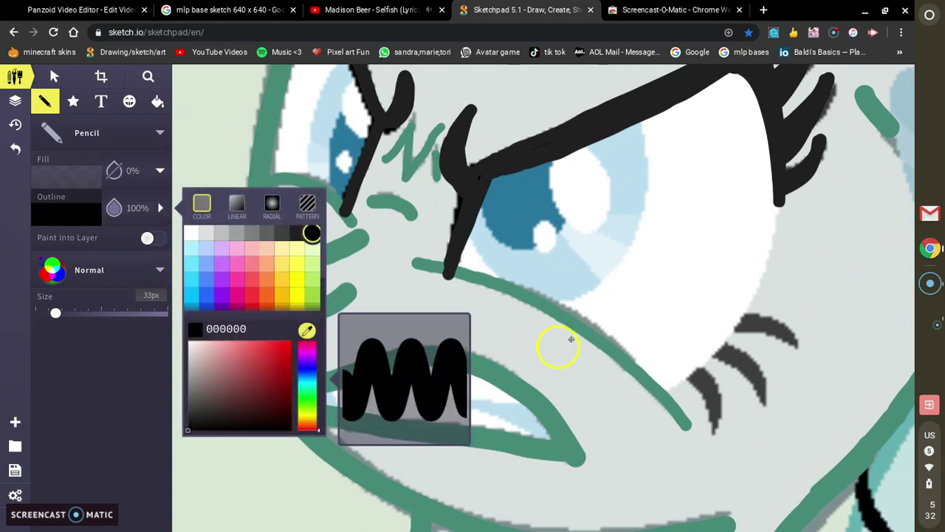
pyautogui.click(596, 339)
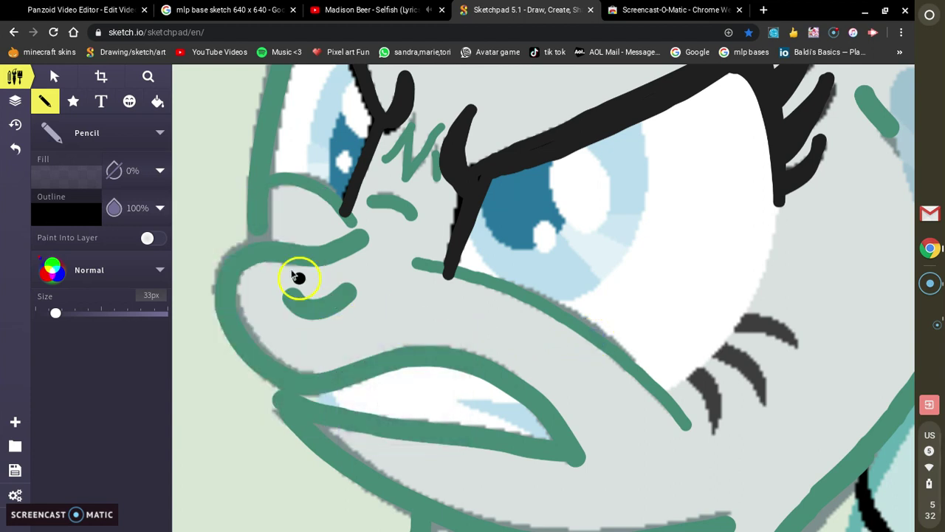
# Try to sample the outline colour from the green painted swatch beside the drawing with the eyedropper, and undo the stray pencil mark
pyautogui.click(80, 225)
pyautogui.click(308, 330)
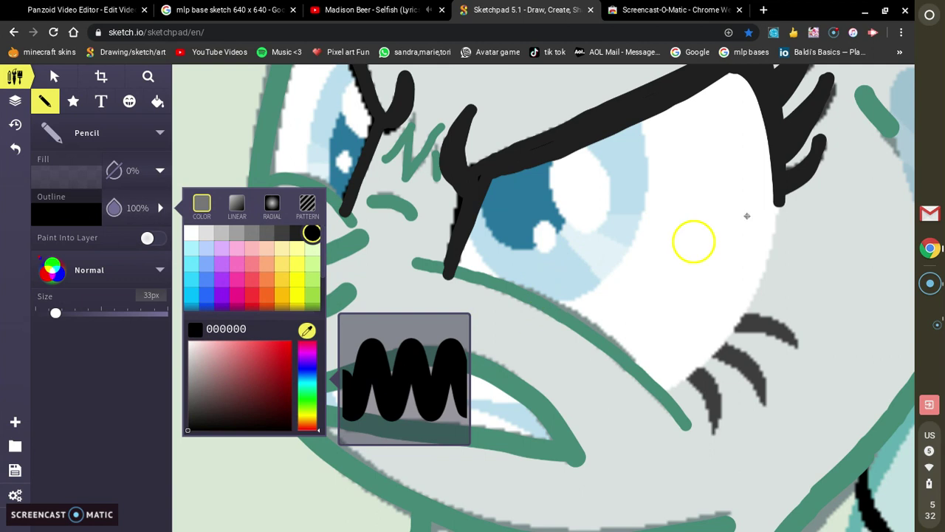
pyautogui.hscroll(-7, 834, 464)
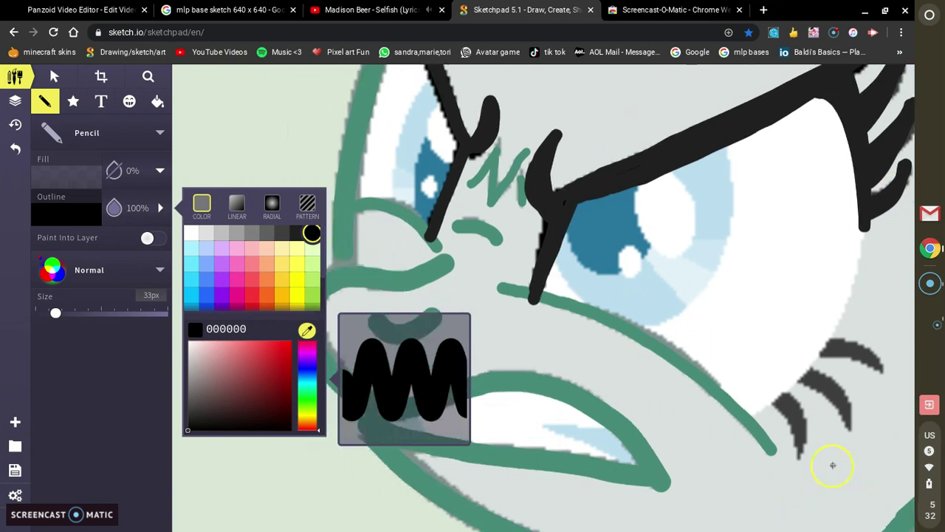
pyautogui.hscroll(-10, 492, 232)
pyautogui.scroll(8, 479, 232)
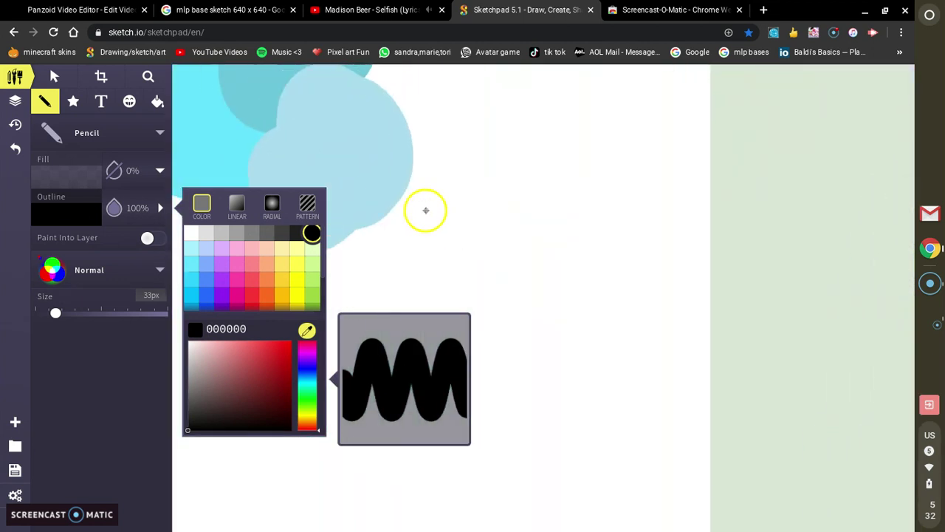
pyautogui.scroll(5, 374, 115)
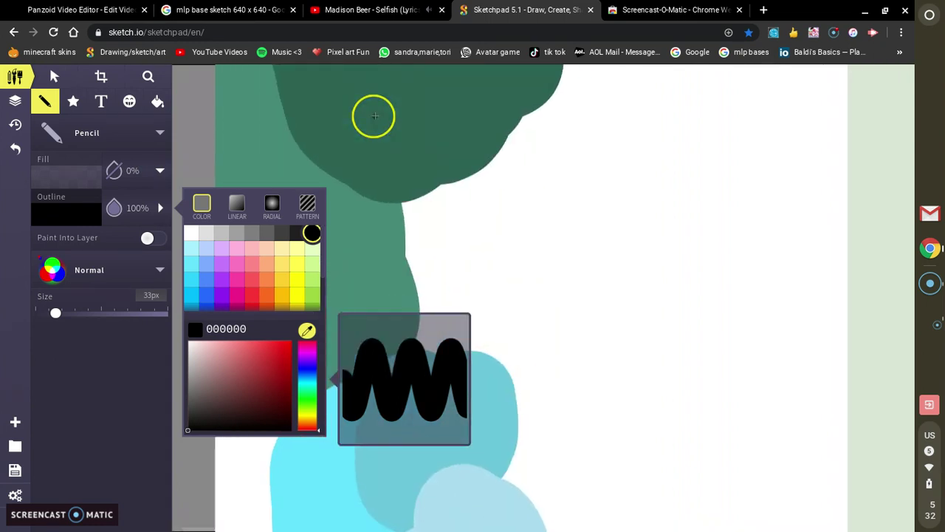
pyautogui.hscroll(4, 362, 125)
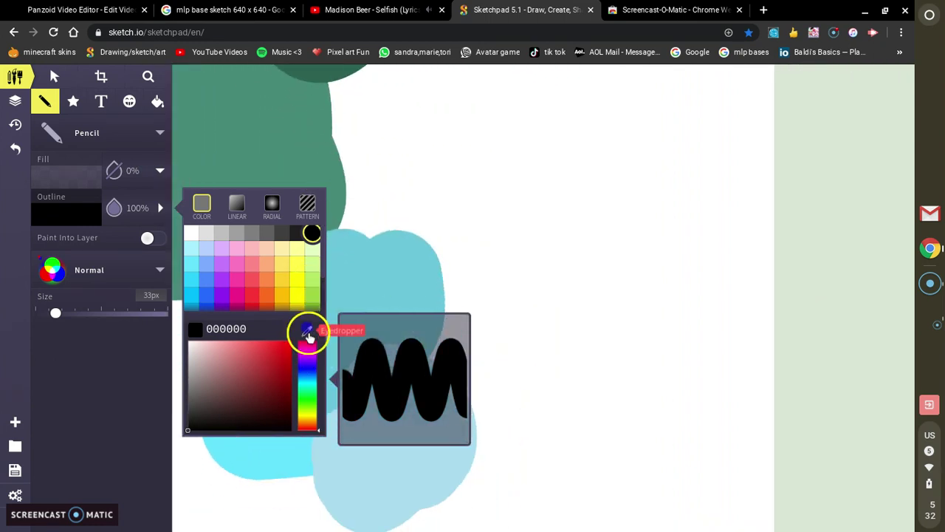
pyautogui.click(303, 145)
pyautogui.moveTo(303, 184)
pyautogui.mouseDown()
pyautogui.moveTo(299, 196)
pyautogui.moveTo(303, 182)
pyautogui.mouseUp()
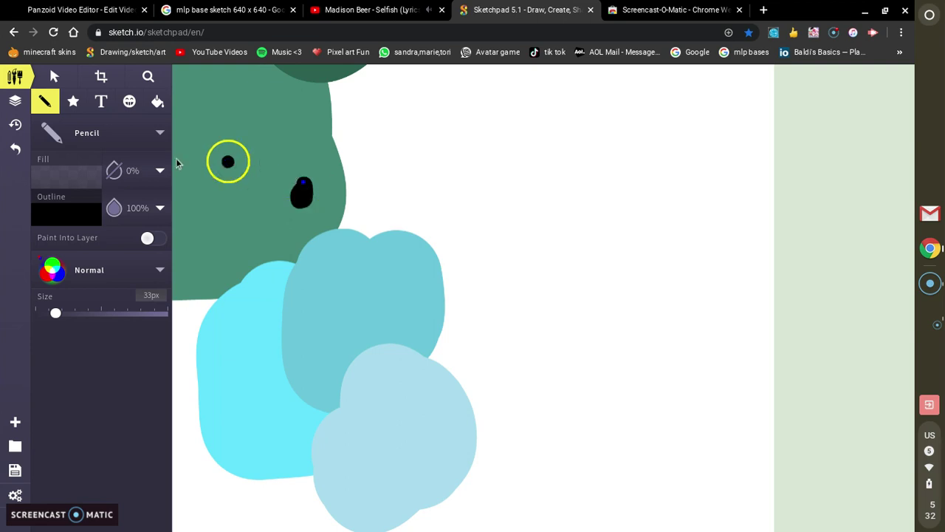
pyautogui.click(15, 149)
pyautogui.click(17, 125)
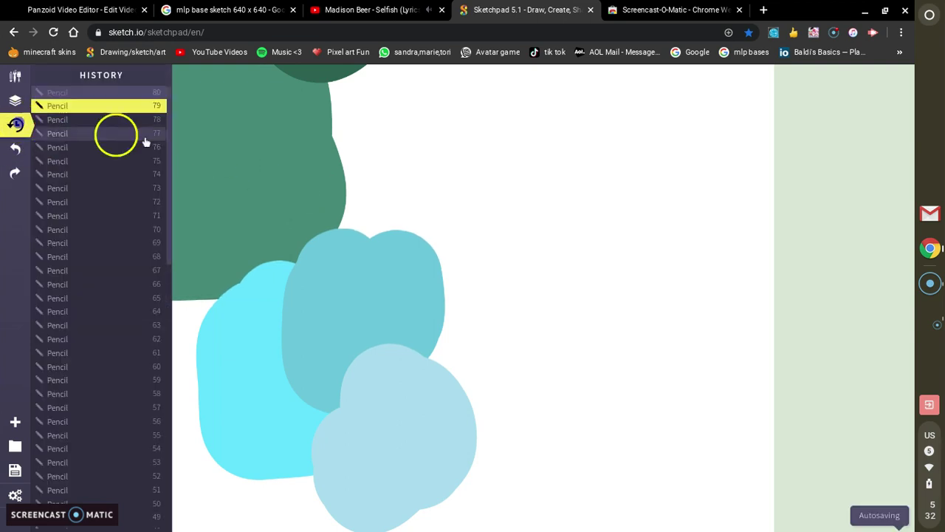
pyautogui.click(14, 124)
pyautogui.click(15, 77)
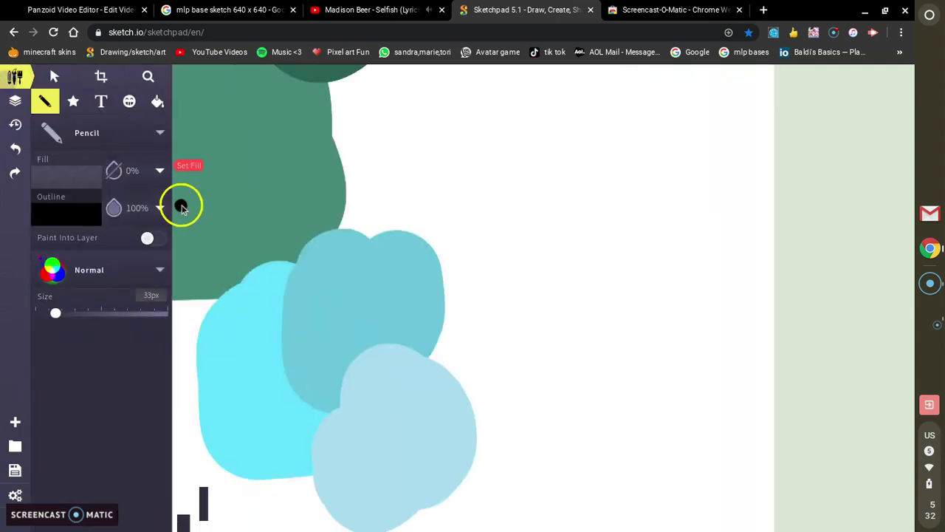
# Set the outline colour to red ef0f0f and try to sample the green line under the larger eye with the eyedropper again
pyautogui.hscroll(12, 184, 210)
pyautogui.scroll(-5, 214, 221)
pyautogui.scroll(3, 213, 217)
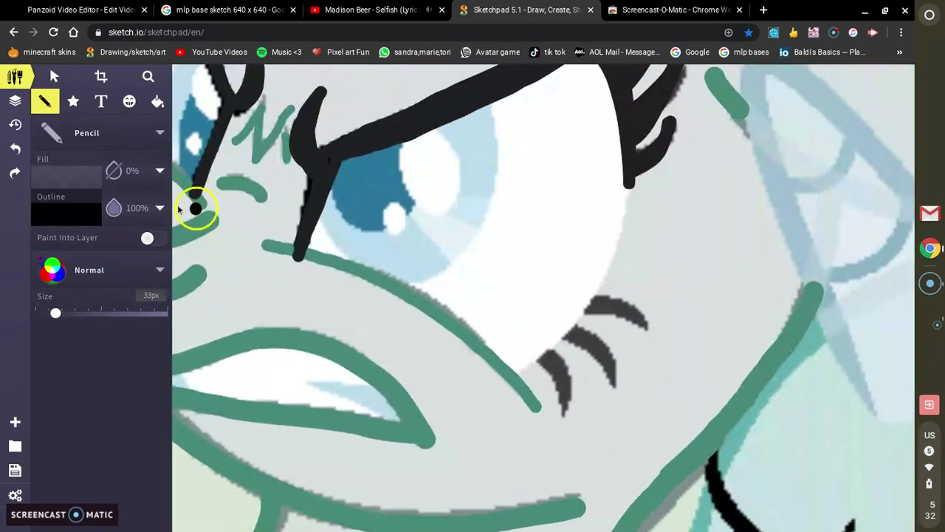
pyautogui.click(80, 209)
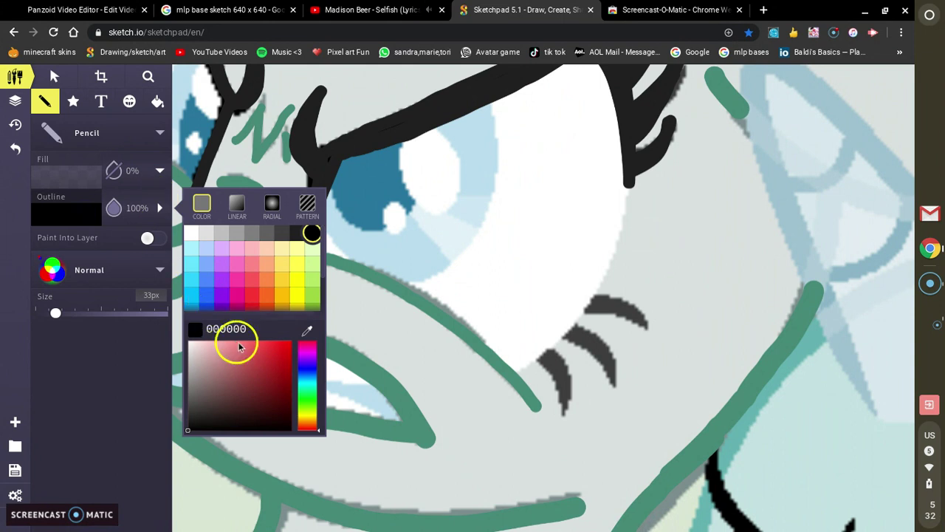
pyautogui.moveTo(310, 416); pyautogui.dragTo(309, 411)
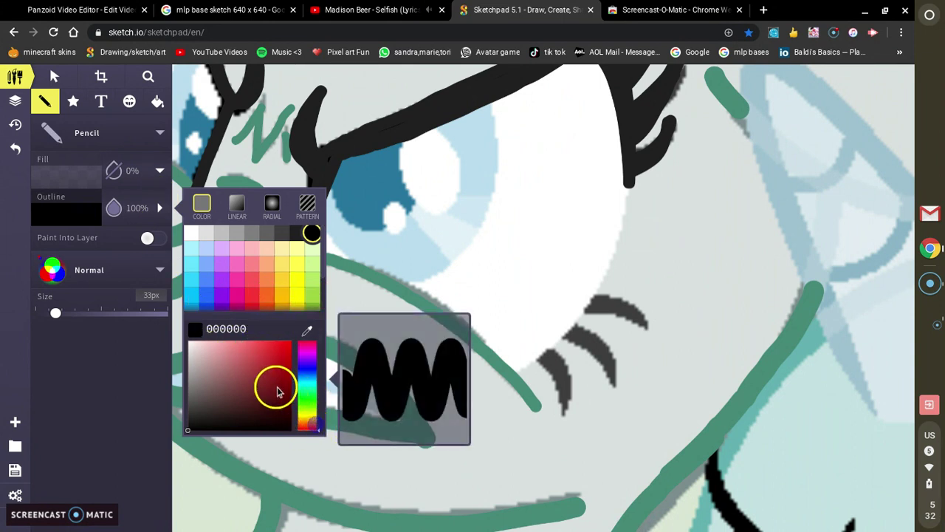
pyautogui.click(281, 354)
pyautogui.click(308, 331)
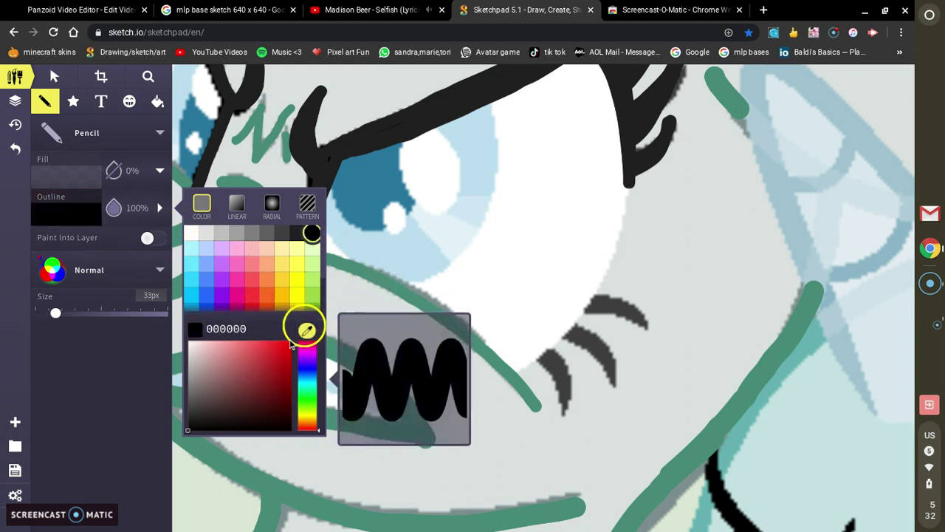
pyautogui.click(306, 331)
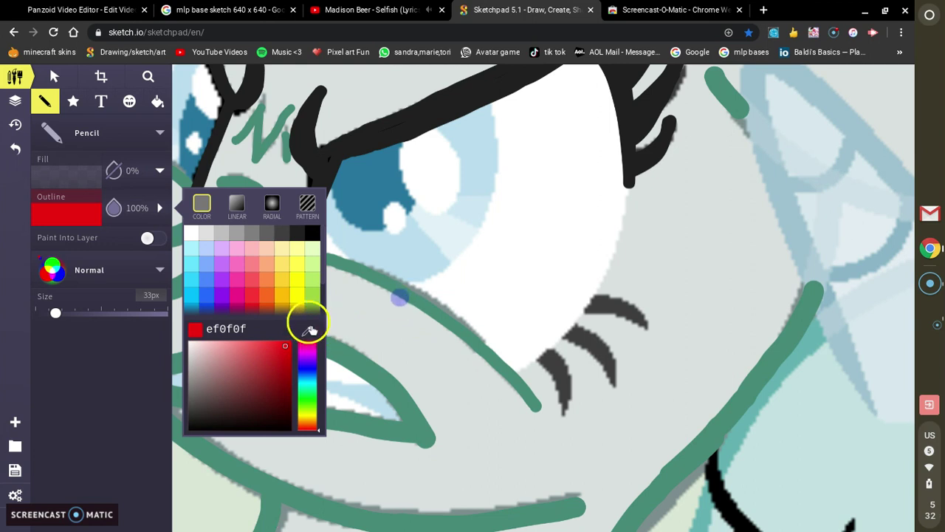
pyautogui.click(307, 330)
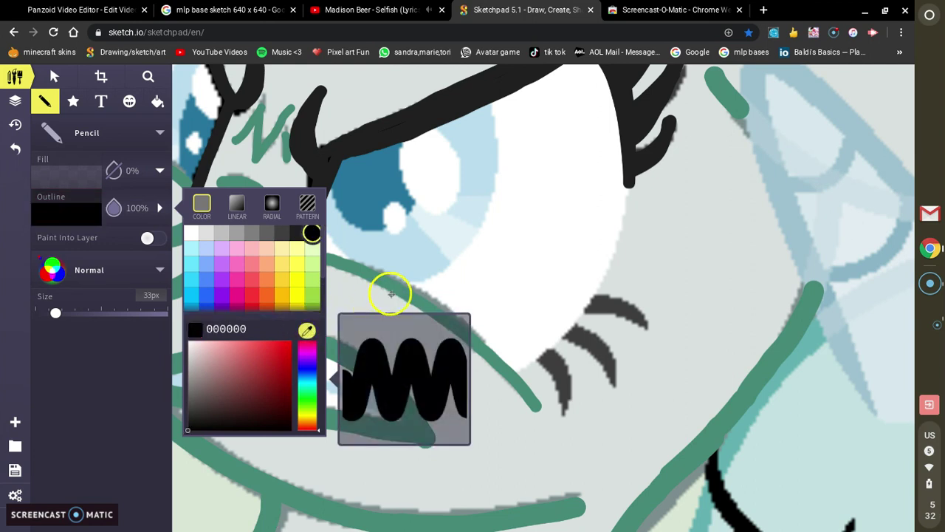
# Set the outline colour to light pink ffbcbc and resample it with the eyedropper on the line under the larger eye
pyautogui.click(125, 344)
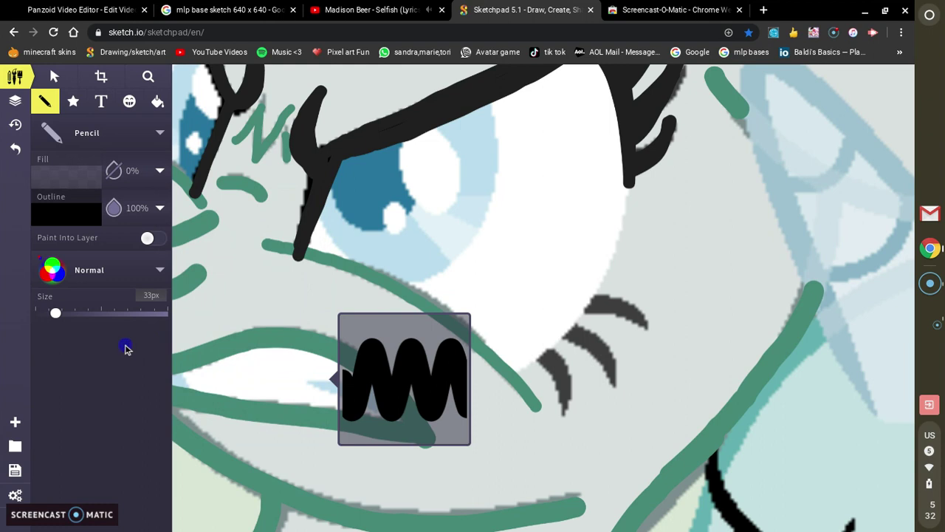
pyautogui.click(56, 222)
pyautogui.click(74, 212)
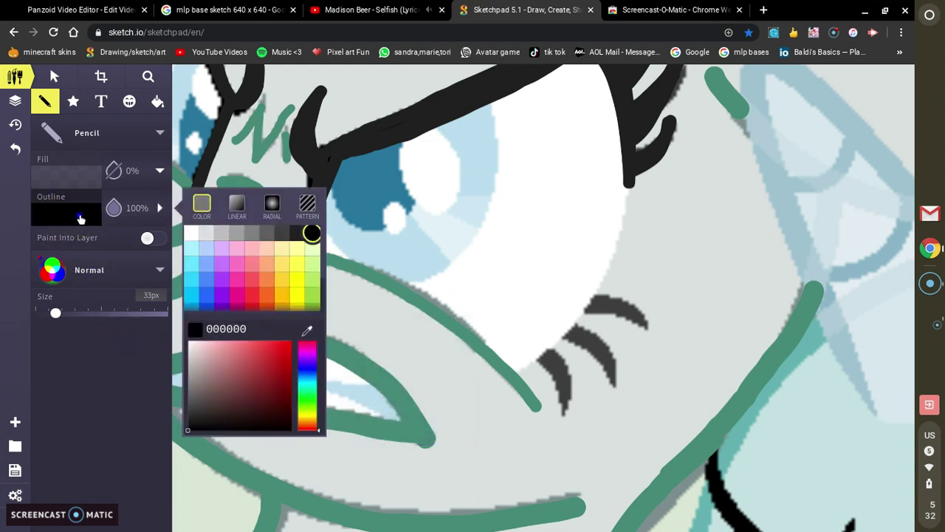
pyautogui.click(277, 236)
pyautogui.click(252, 248)
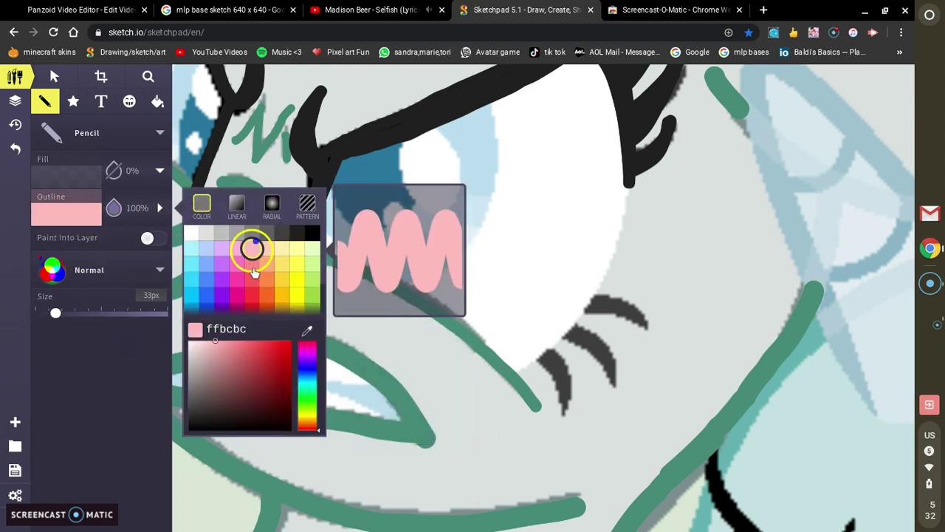
pyautogui.click(307, 333)
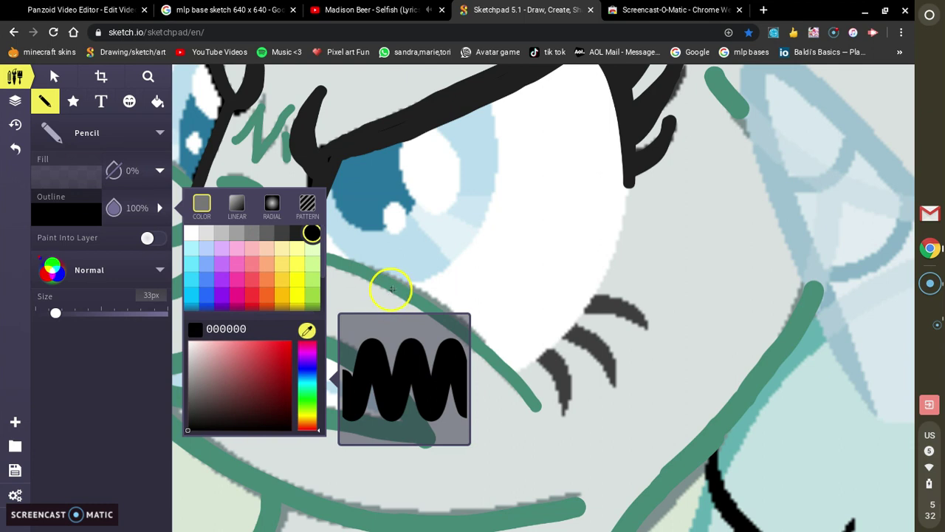
pyautogui.click(392, 288)
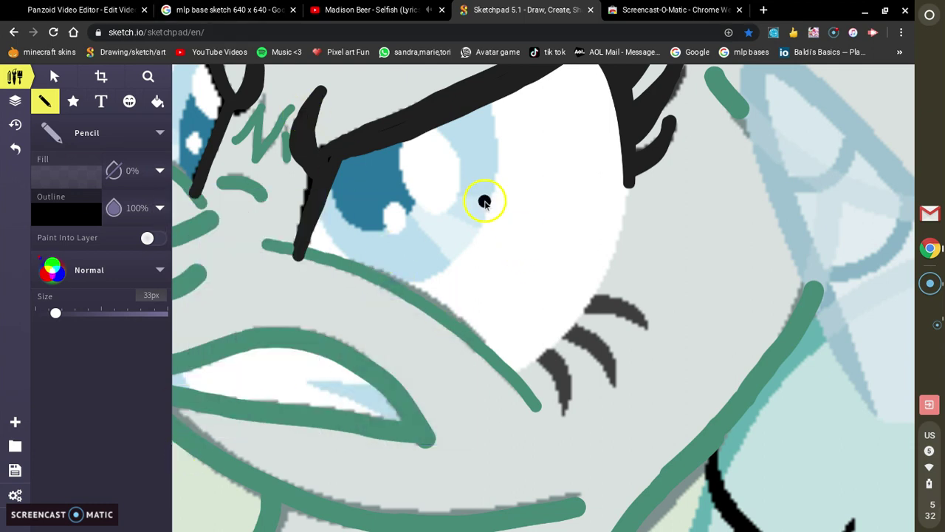
# Set the pencil size to 26px and try tracing the larger eye's innermost lower lash in black, undoing the last stroke
pyautogui.scroll(-2, 485, 205)
pyautogui.scroll(2, 483, 207)
pyautogui.hscroll(2, 483, 209)
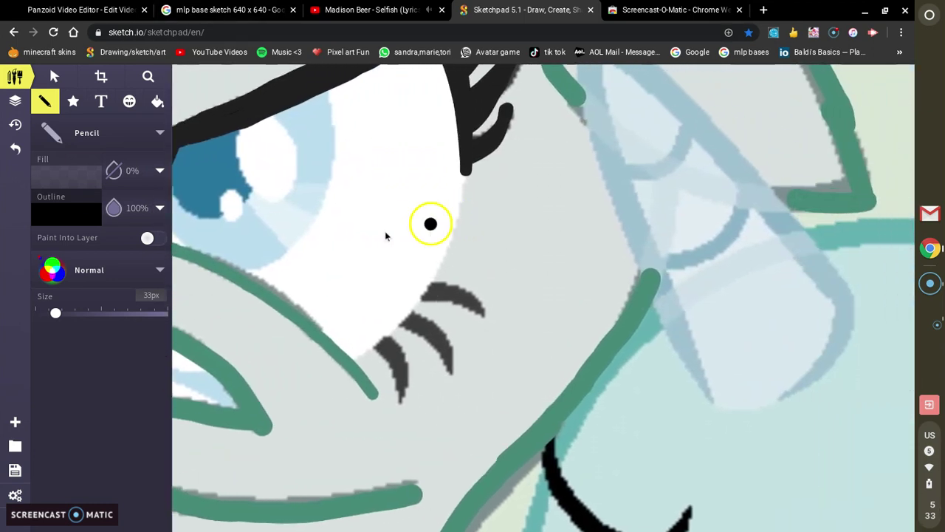
pyautogui.moveTo(54, 314); pyautogui.dragTo(51, 312)
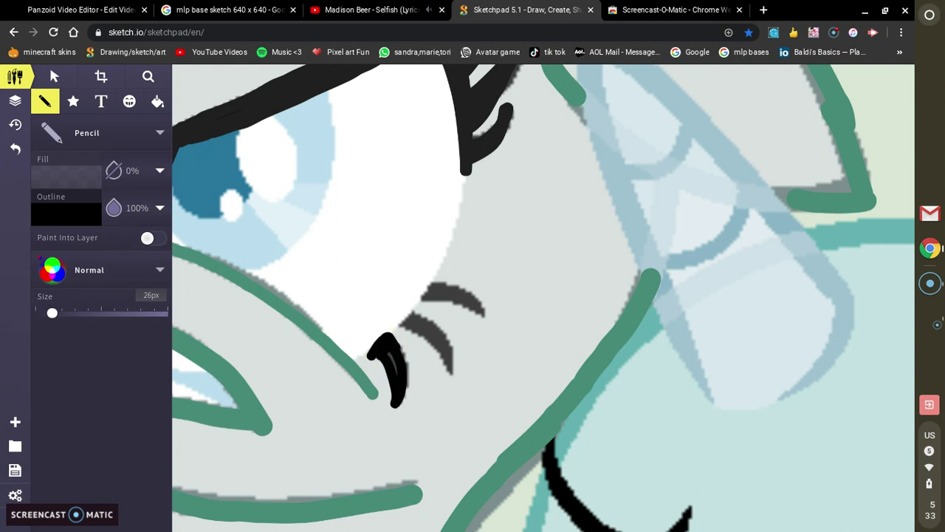
pyautogui.hotkey('ctrl', 'z')
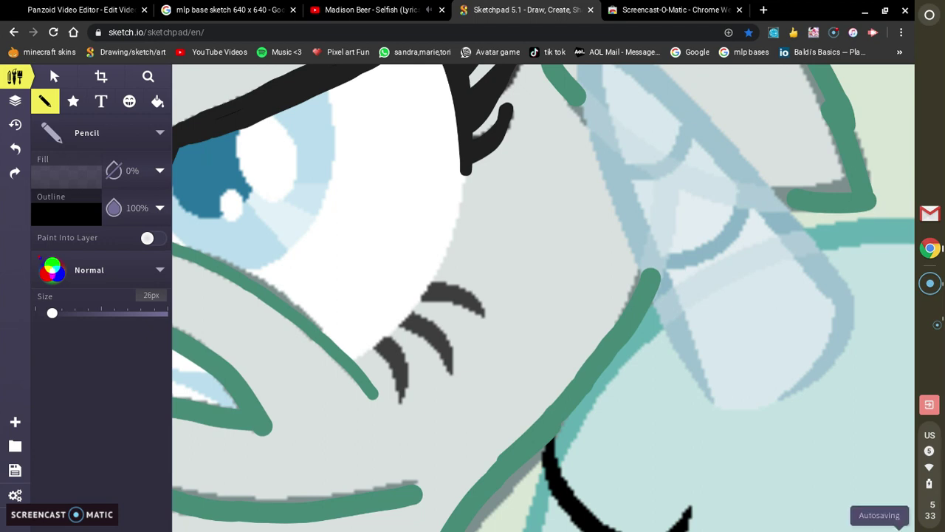
# Trace and fill the three lower lashes of the grey pony's larger eye in black
pyautogui.hscroll(-5, 364, 344)
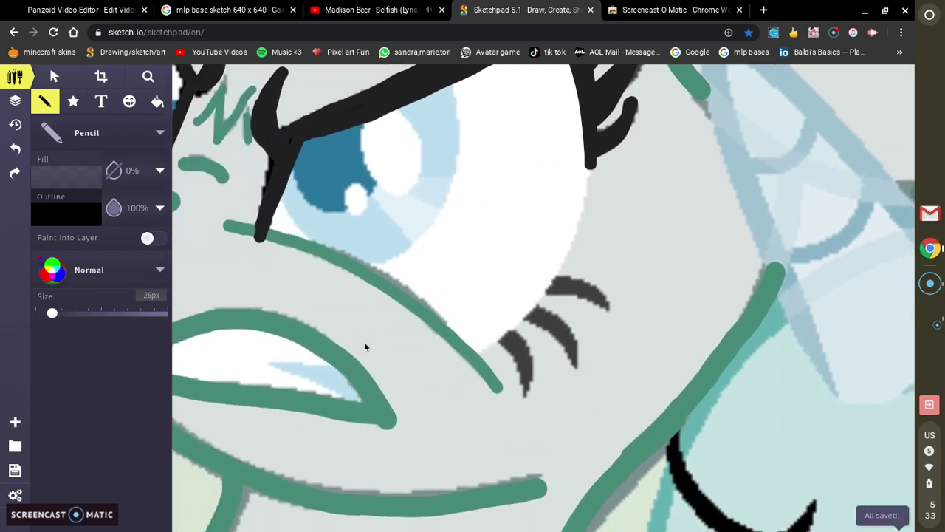
pyautogui.click(362, 343)
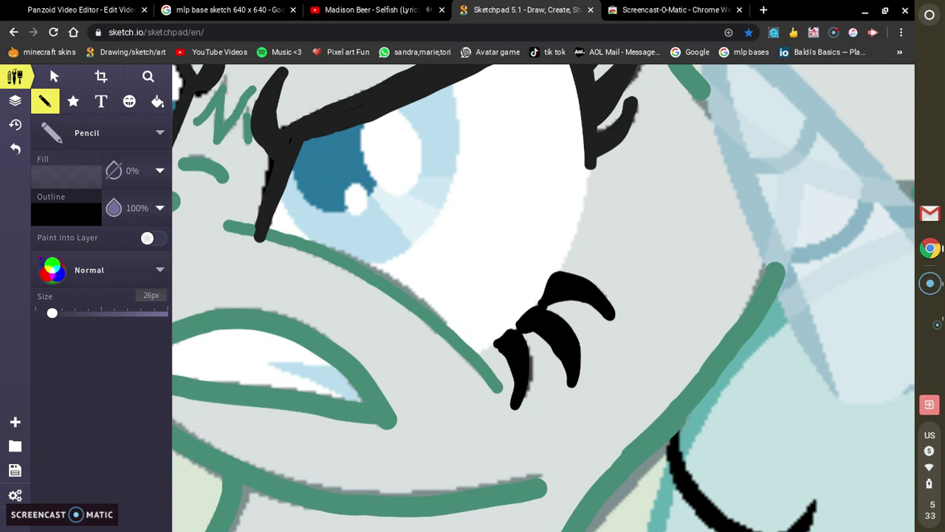
pyautogui.scroll(2, 543, 297)
pyautogui.hscroll(-3, 543, 298)
pyautogui.scroll(1, 542, 297)
pyautogui.hscroll(1, 543, 297)
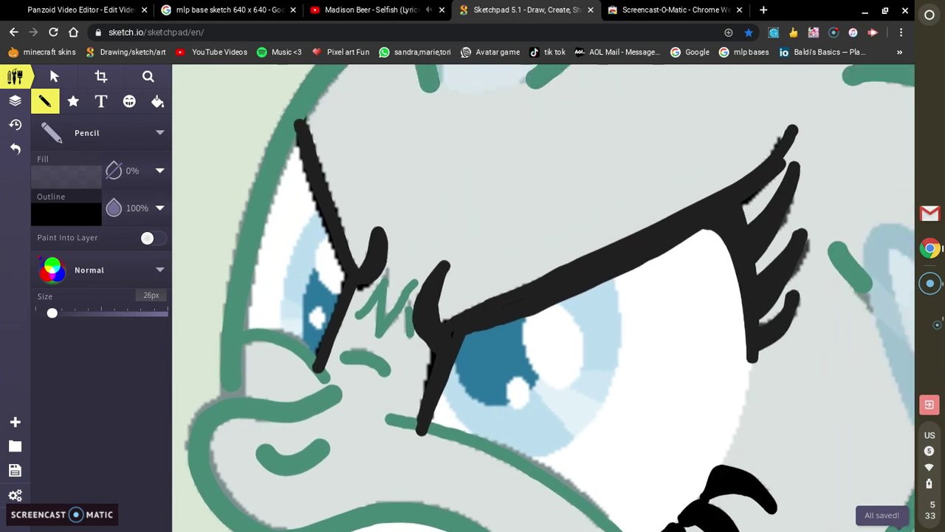
# Reload the drawing page, bring the grey pony's larger eye back into close view, and reselect the Pencil
pyautogui.hscroll(-1, 542, 297)
pyautogui.scroll(-1, 542, 298)
pyautogui.hscroll(2, 543, 297)
pyautogui.scroll(-2, 543, 297)
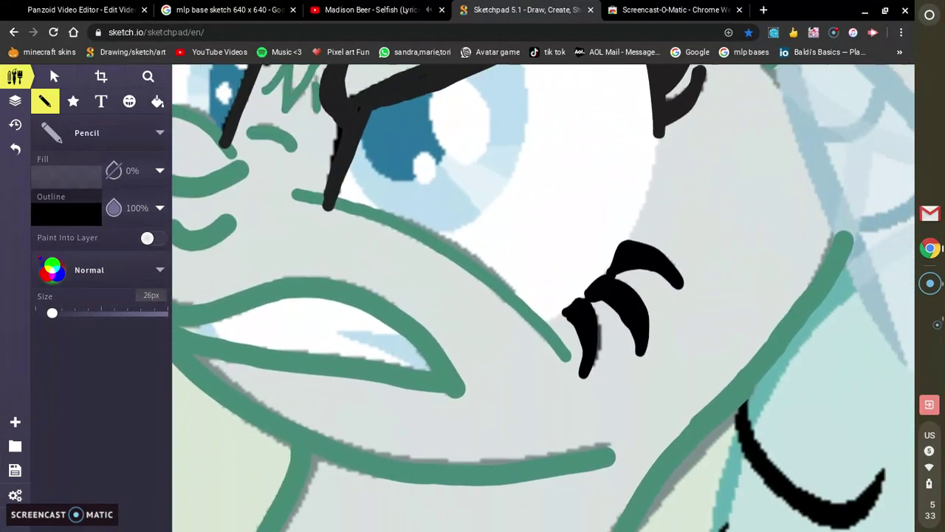
pyautogui.scroll(1, 543, 298)
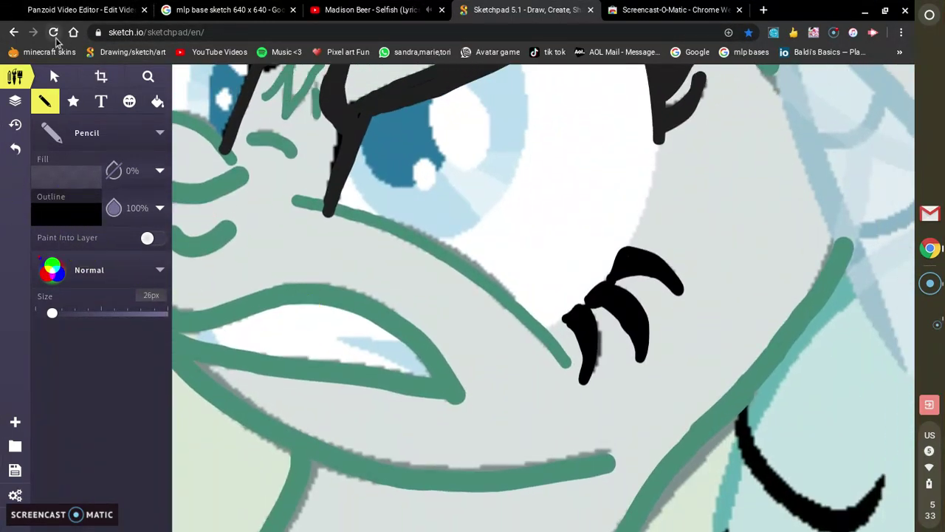
pyautogui.click(55, 37)
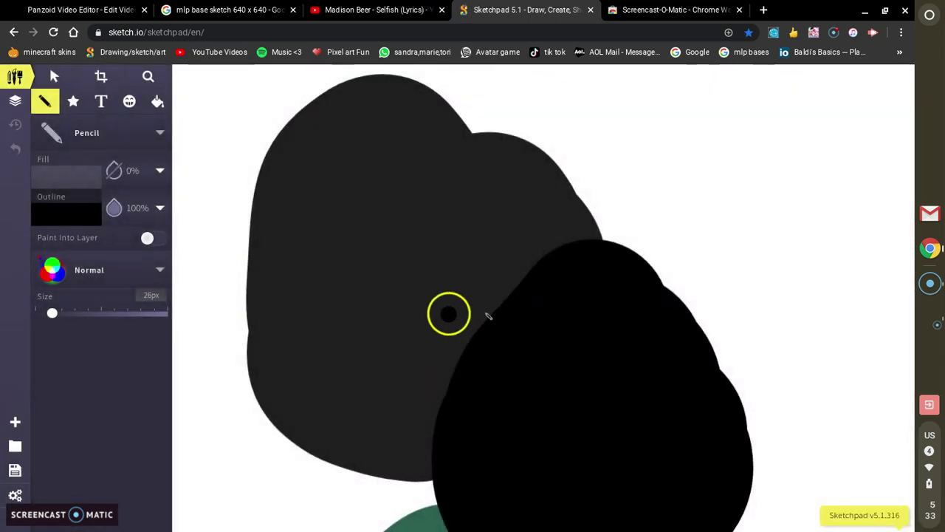
pyautogui.click(148, 77)
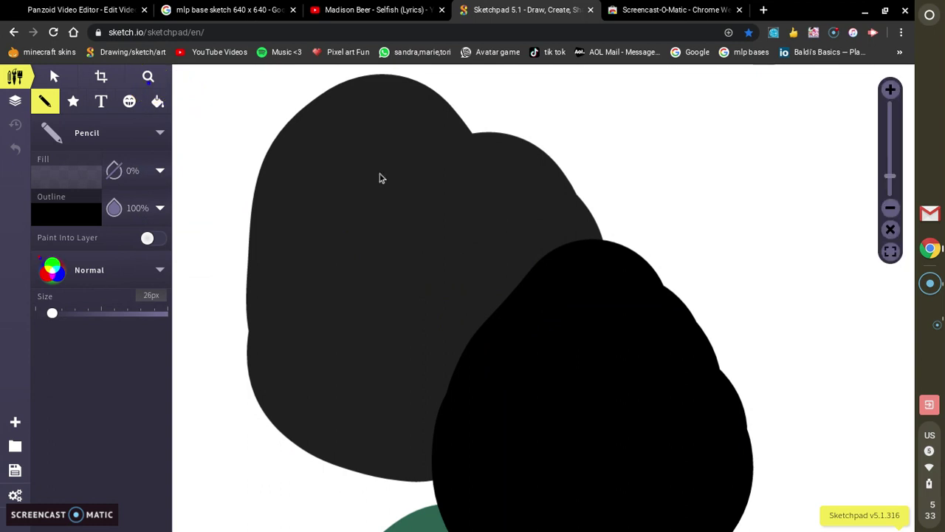
pyautogui.click(892, 253)
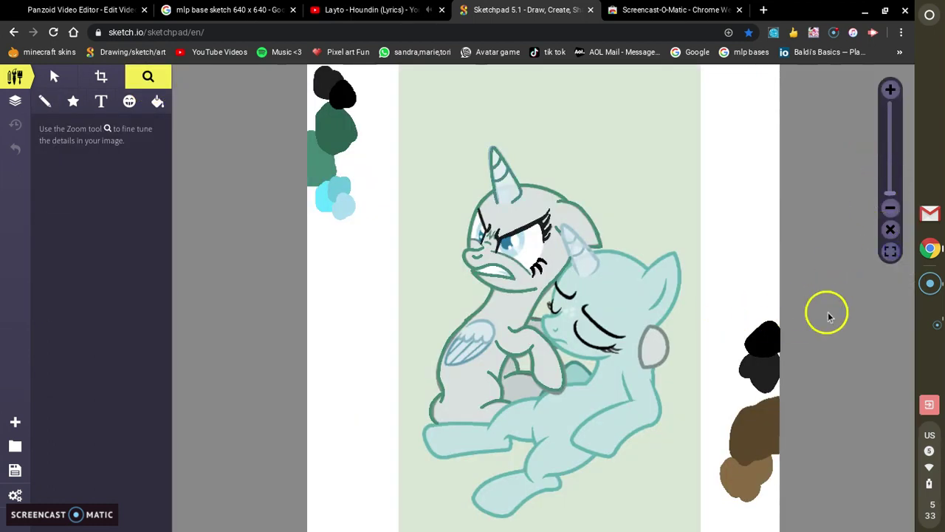
pyautogui.moveTo(828, 313); pyautogui.dragTo(807, 281)
pyautogui.moveTo(886, 194); pyautogui.dragTo(890, 180)
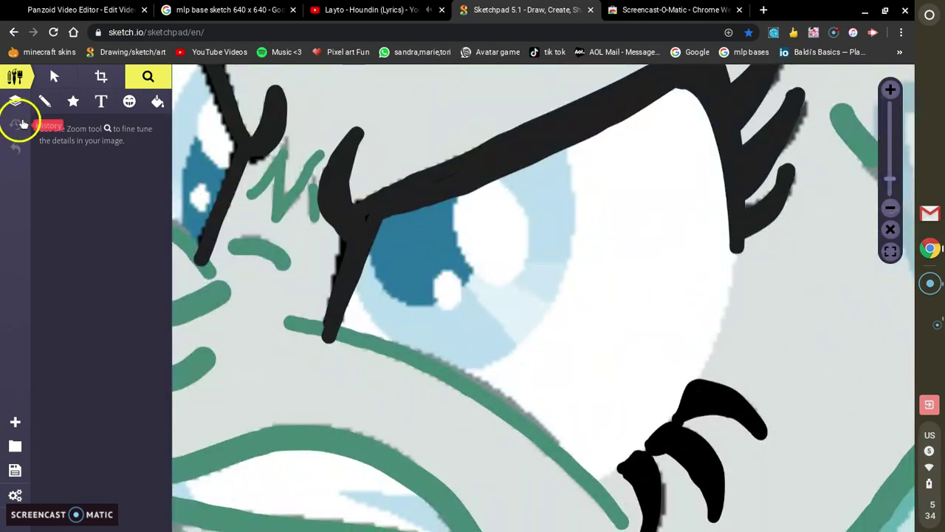
pyautogui.click(44, 101)
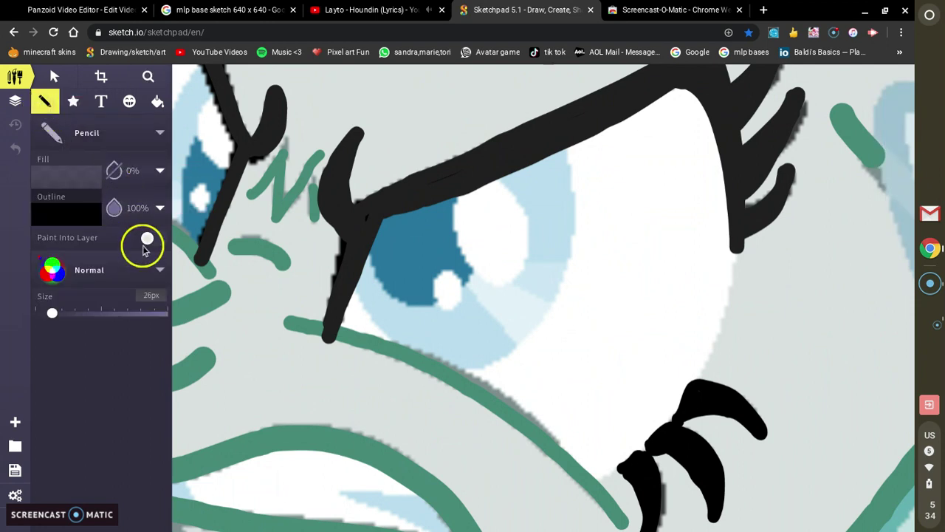
# Switch to YouTube, play "Ali Gatie - What If I Told You That I Love You (Lyrics)", and return to Sketchpad
pyautogui.click(354, 10)
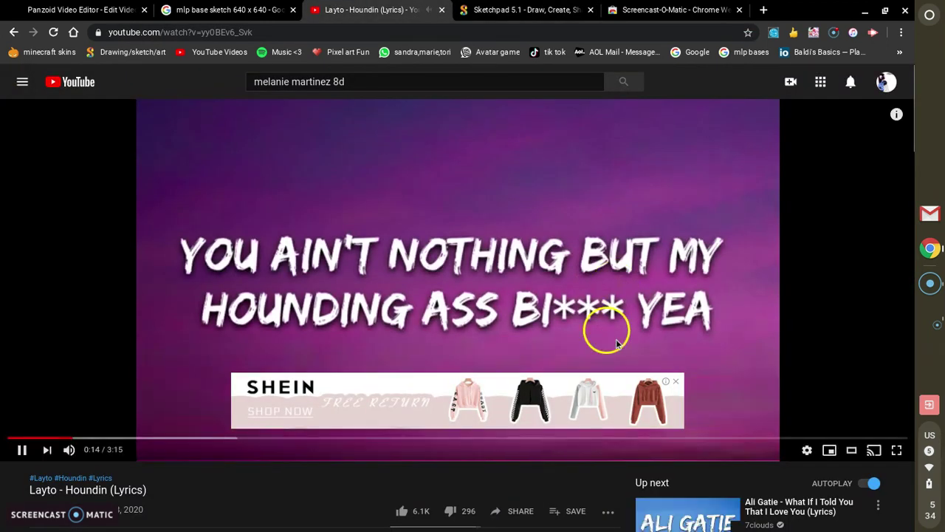
pyautogui.scroll(-1, 617, 343)
pyautogui.click(686, 472)
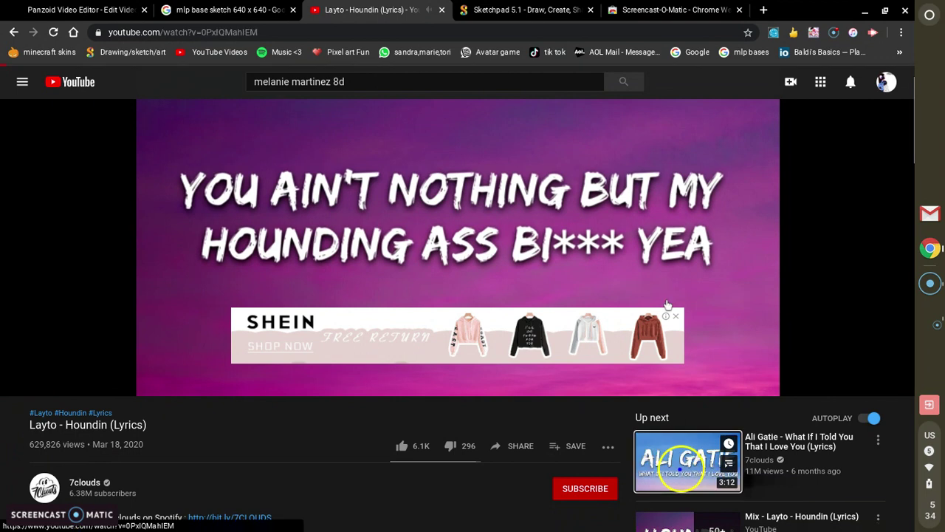
pyautogui.click(536, 12)
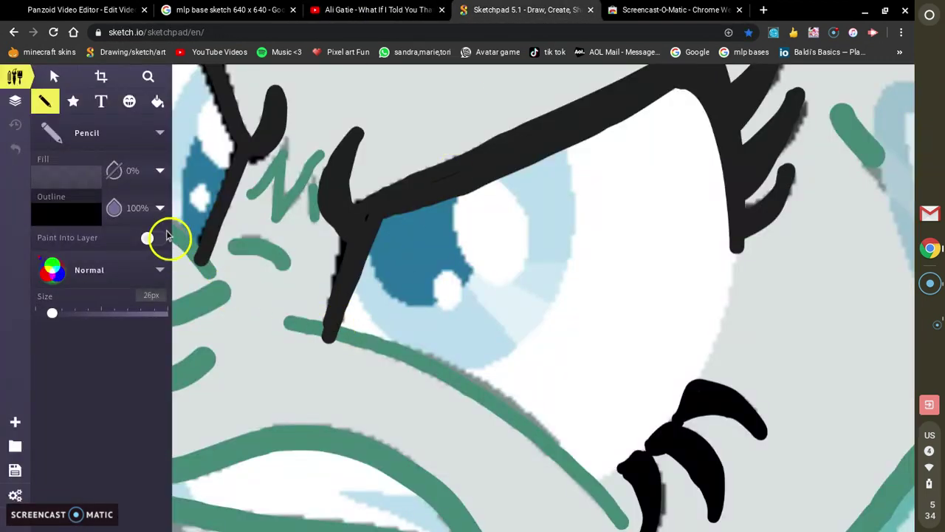
# Skip the ad on the YouTube song, return to Sketchpad, and close the Screencast-O-Matic tab
pyautogui.click(74, 214)
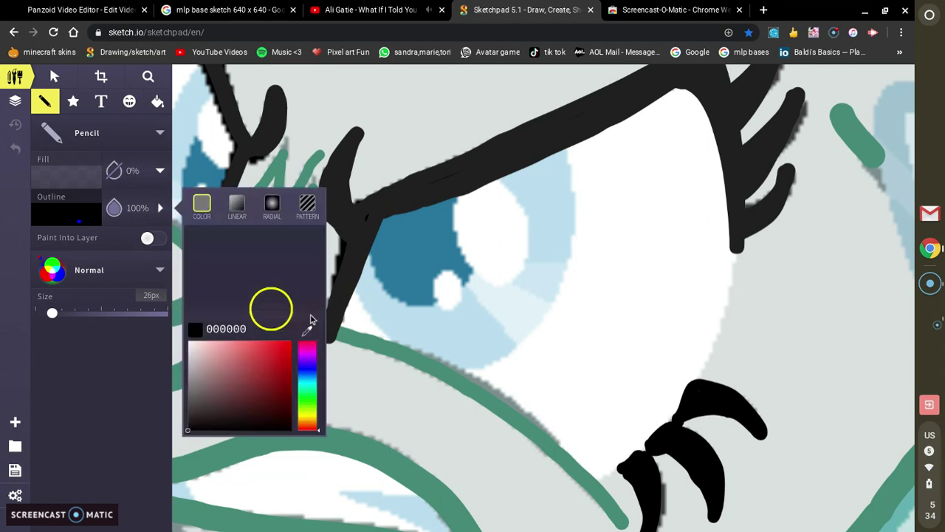
pyautogui.click(386, 9)
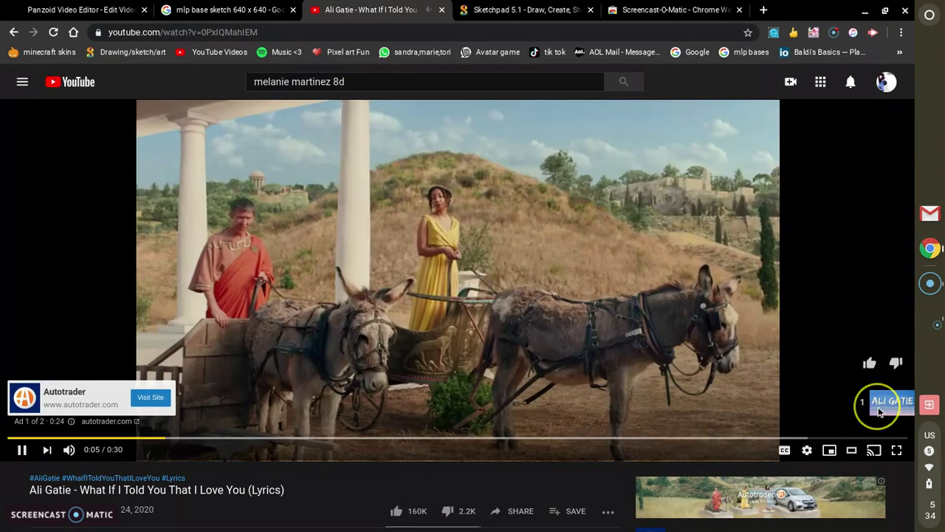
pyautogui.click(883, 407)
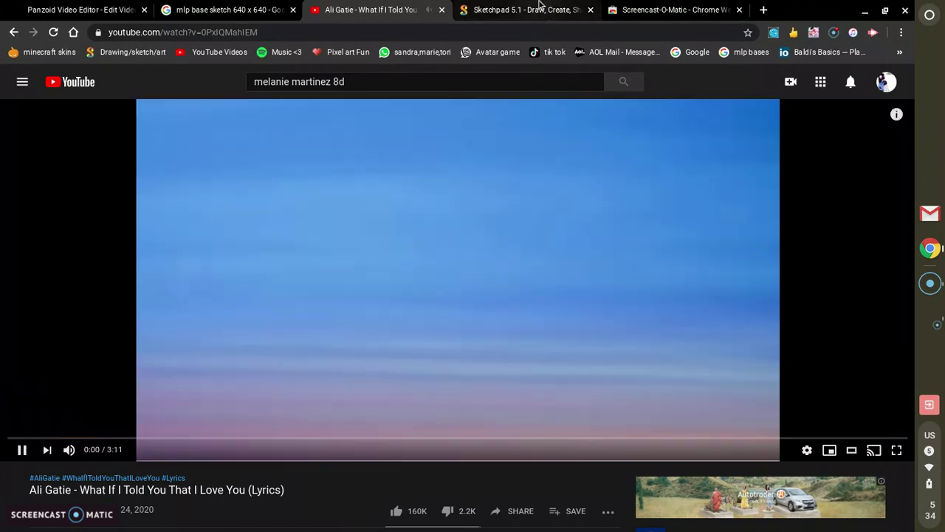
pyautogui.click(542, 8)
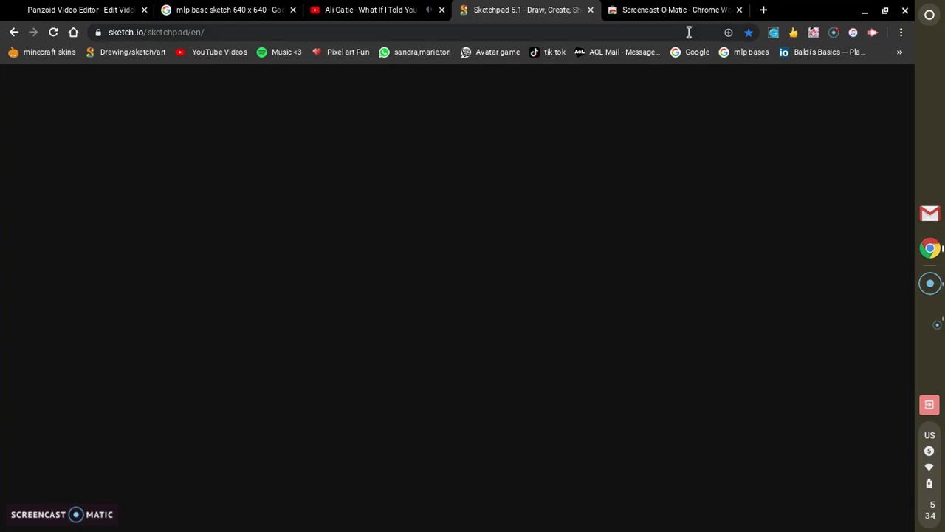
pyautogui.click(739, 9)
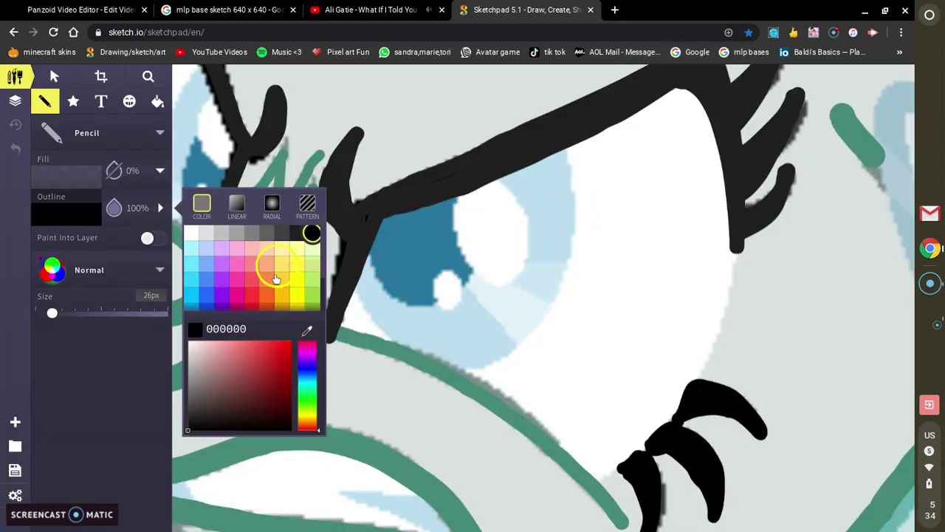
# Set the outline colour to red ff0000 and test it with a dab beside the larger eye's iris, undoing the mark
pyautogui.click(309, 331)
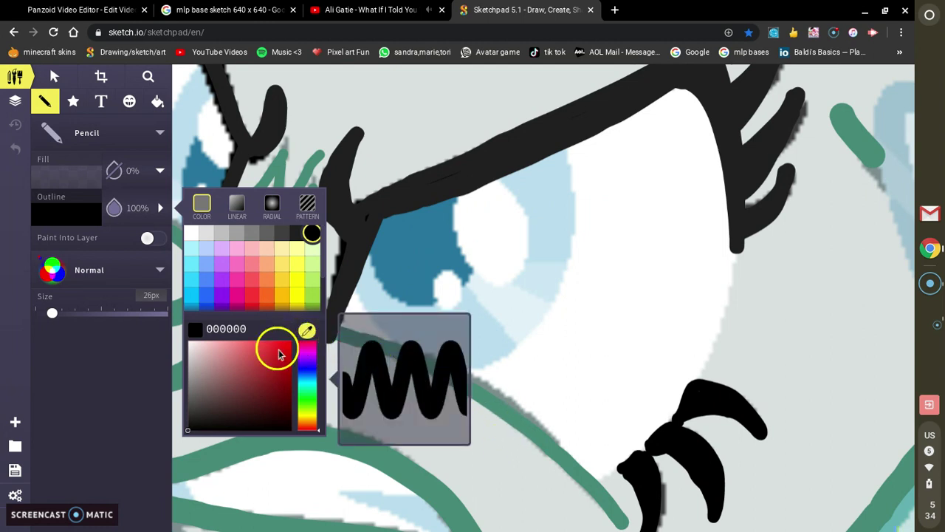
pyautogui.click(278, 353)
pyautogui.click(562, 266)
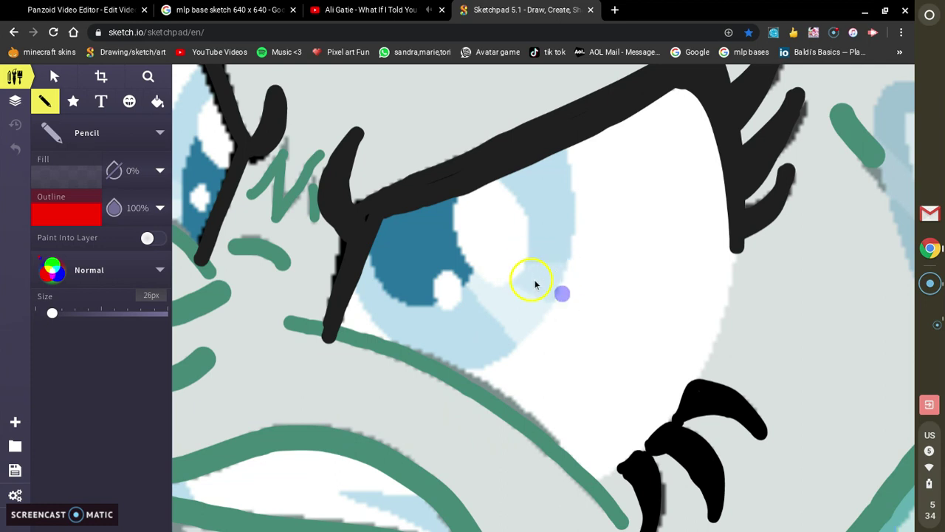
pyautogui.hotkey('ctrl', 'z')
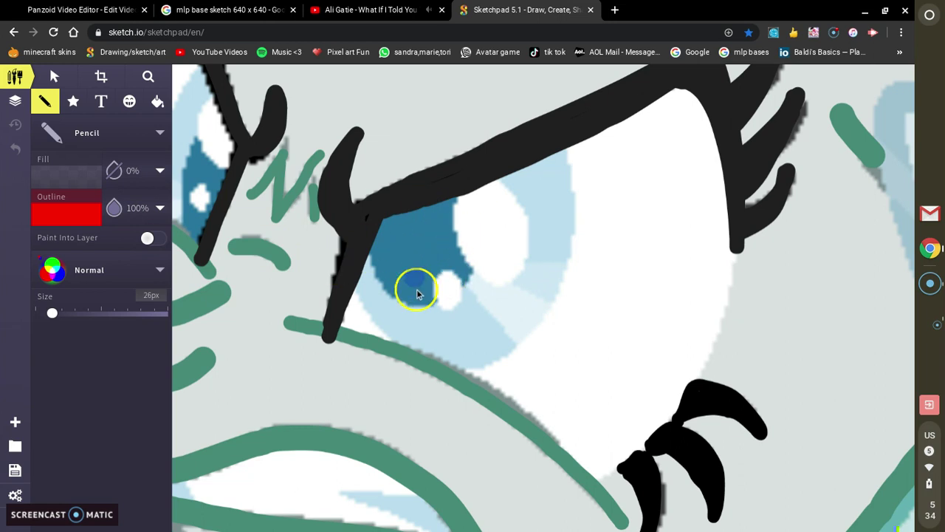
# Try red test marks between the grey pony's eyes with the Pen and then the Pencil, undoing each one
pyautogui.hscroll(-5, 387, 268)
pyautogui.click(72, 212)
pyautogui.click(74, 213)
pyautogui.click(102, 122)
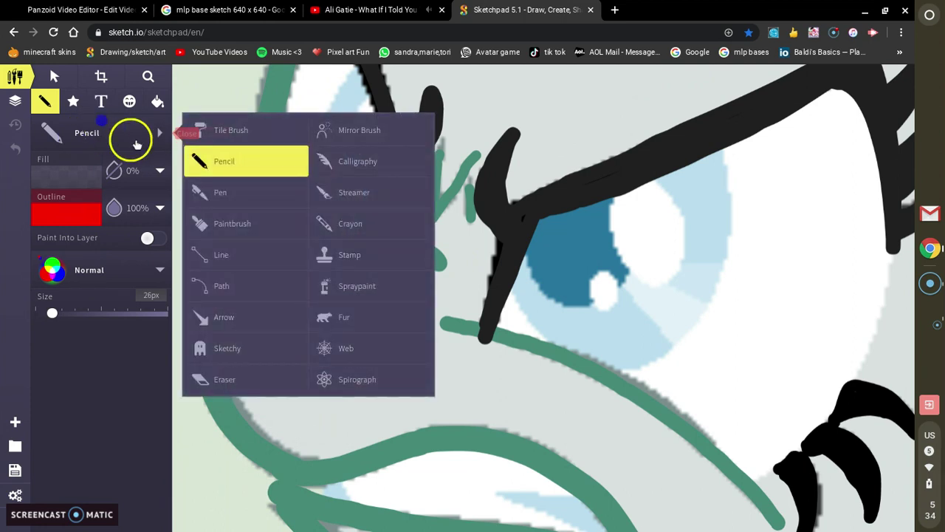
pyautogui.click(253, 189)
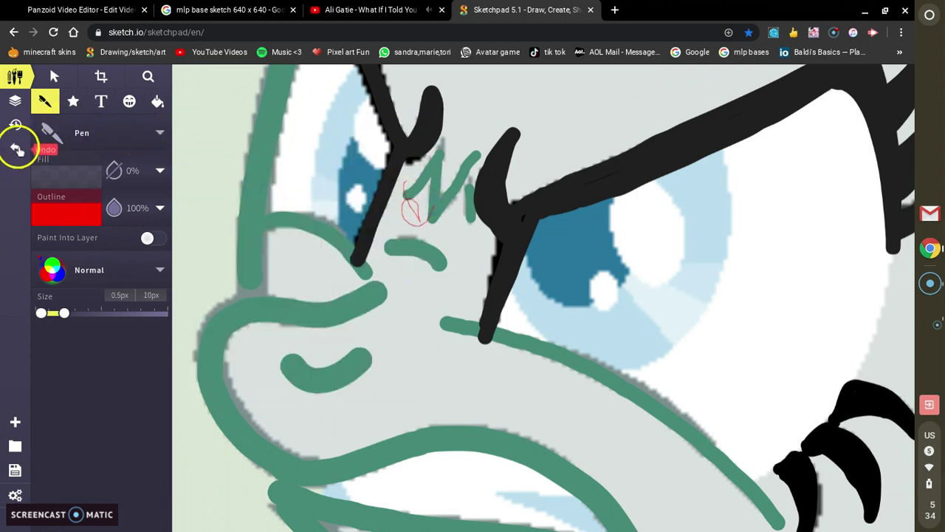
pyautogui.click(118, 144)
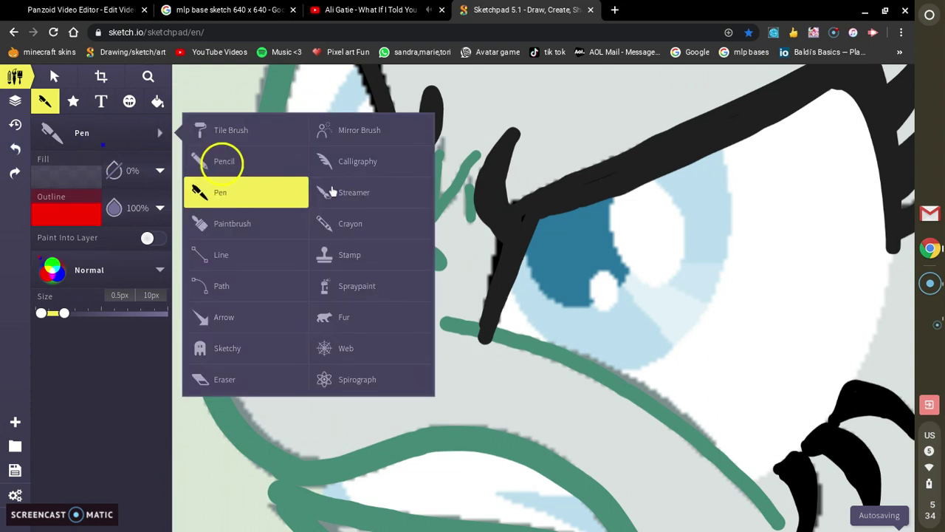
pyautogui.click(226, 163)
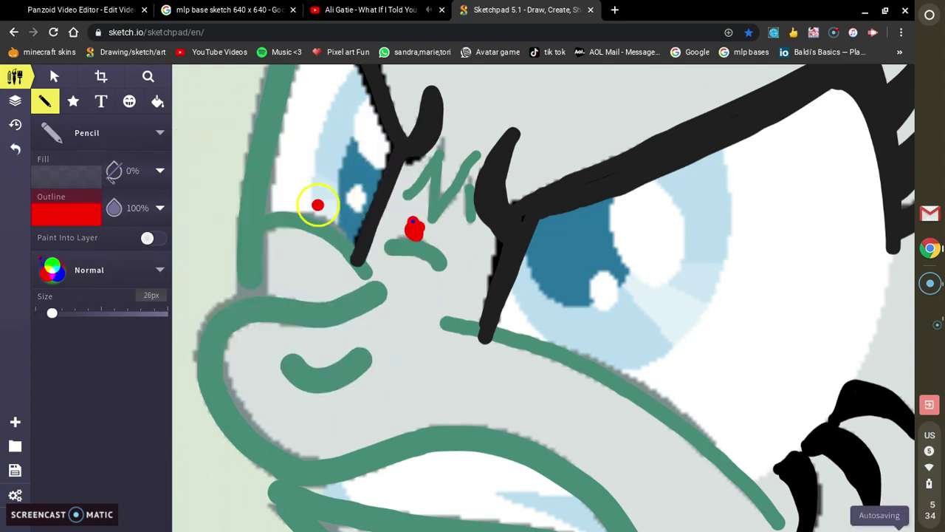
pyautogui.click(15, 149)
# Set the outline colour to black 000000 and try to sample the near-black at the larger eye's inner corner with the eyedropper
pyautogui.click(78, 214)
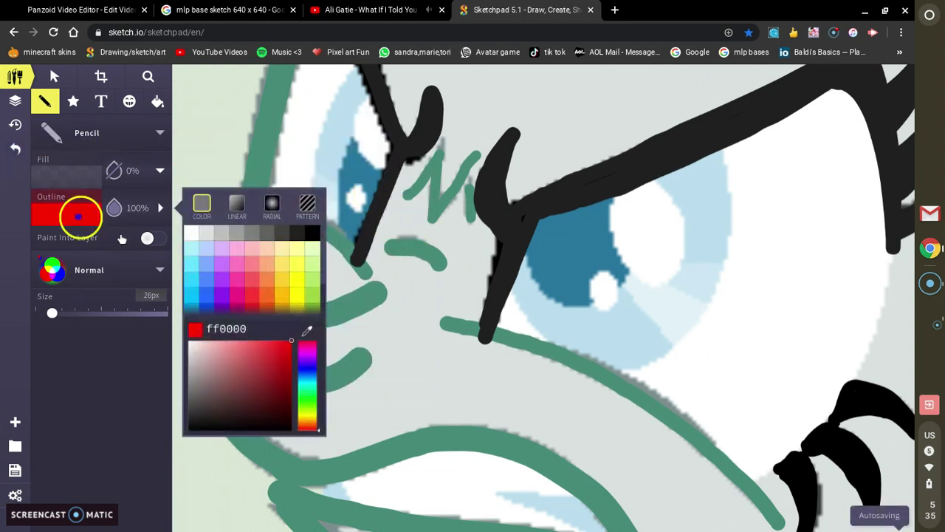
pyautogui.click(308, 329)
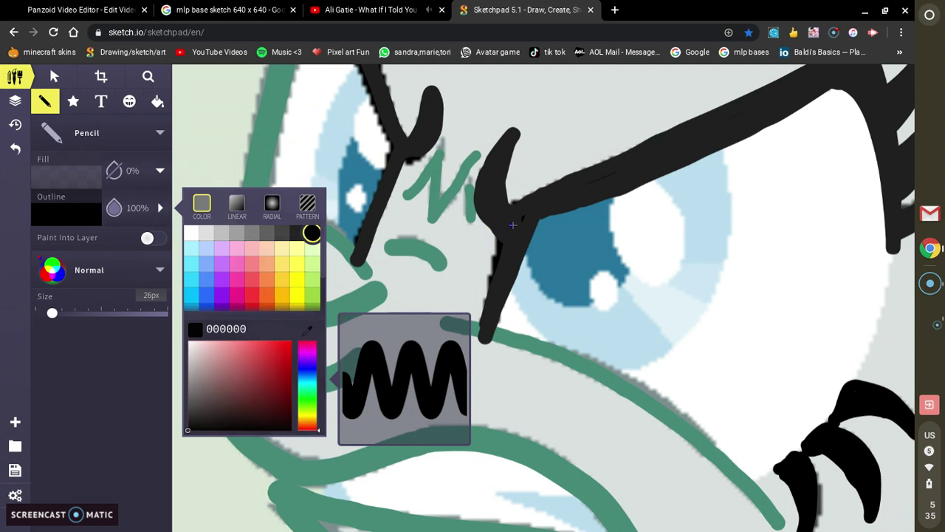
pyautogui.click(513, 225)
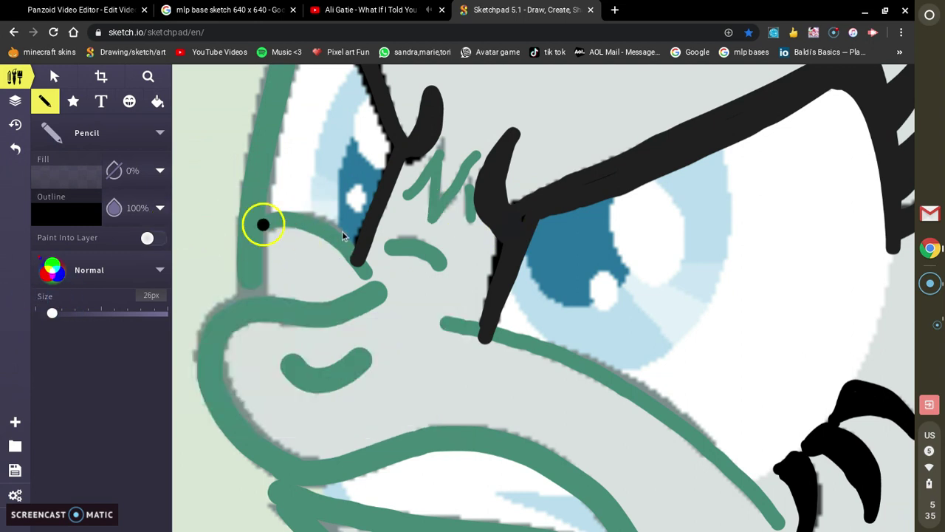
# Set the pencil size to 217px, keeping the outline colour black
pyautogui.hscroll(-3, 442, 280)
pyautogui.scroll(1, 442, 280)
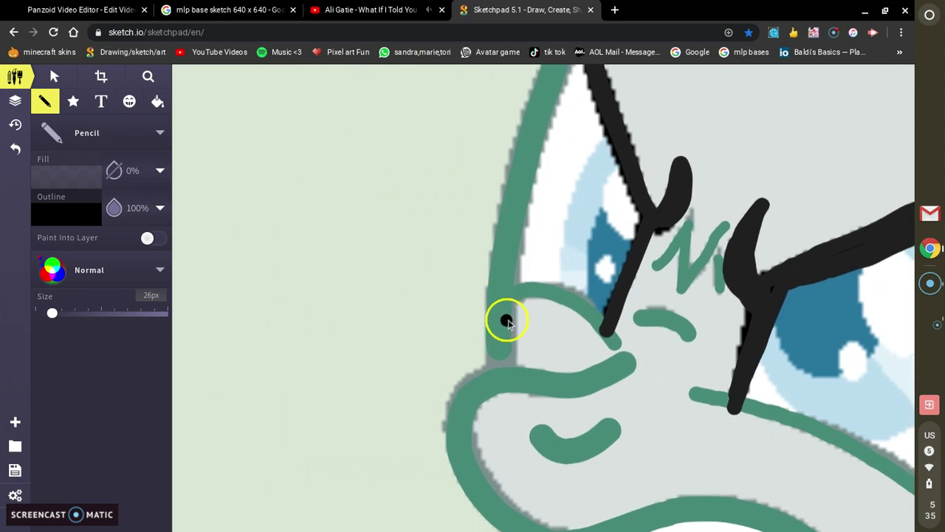
pyautogui.click(93, 211)
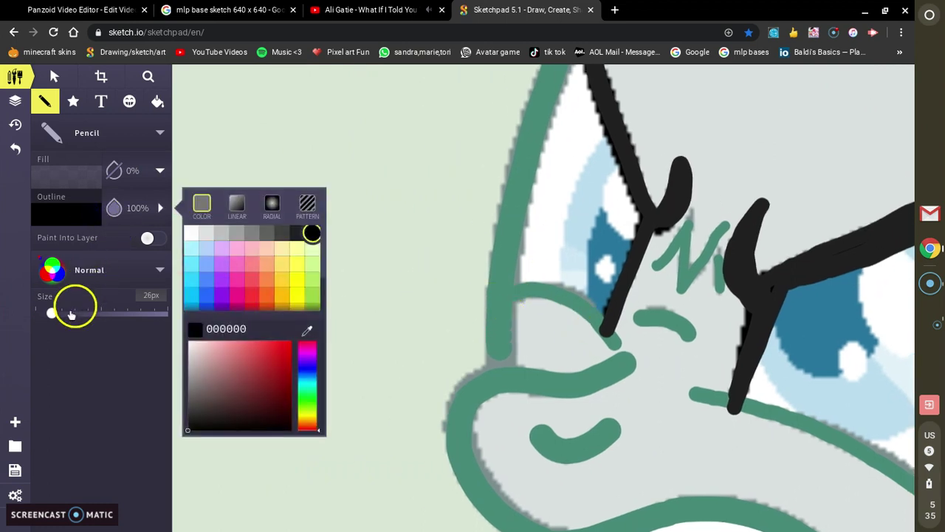
pyautogui.moveTo(87, 319); pyautogui.dragTo(146, 313)
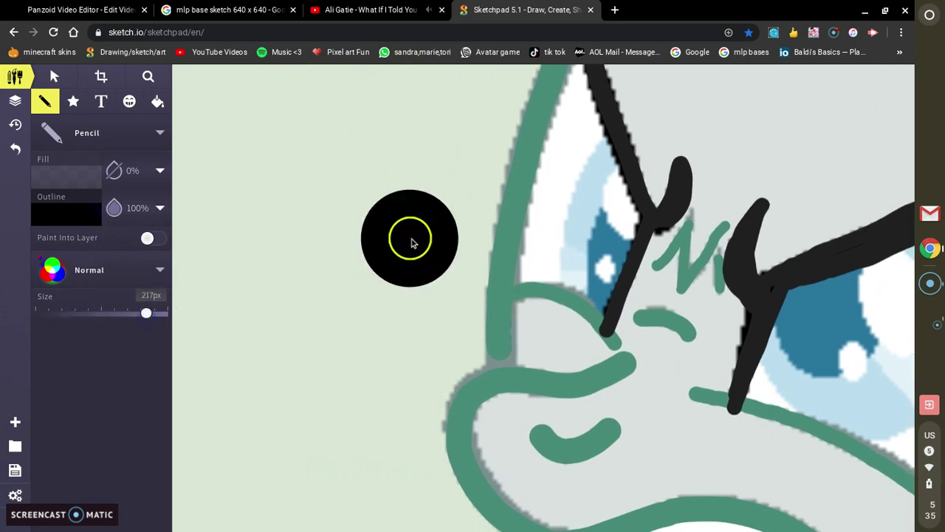
pyautogui.click(147, 237)
# Try to sample the dark green swatch beside the drawing as the outline colour with the eyedropper
pyautogui.click(84, 212)
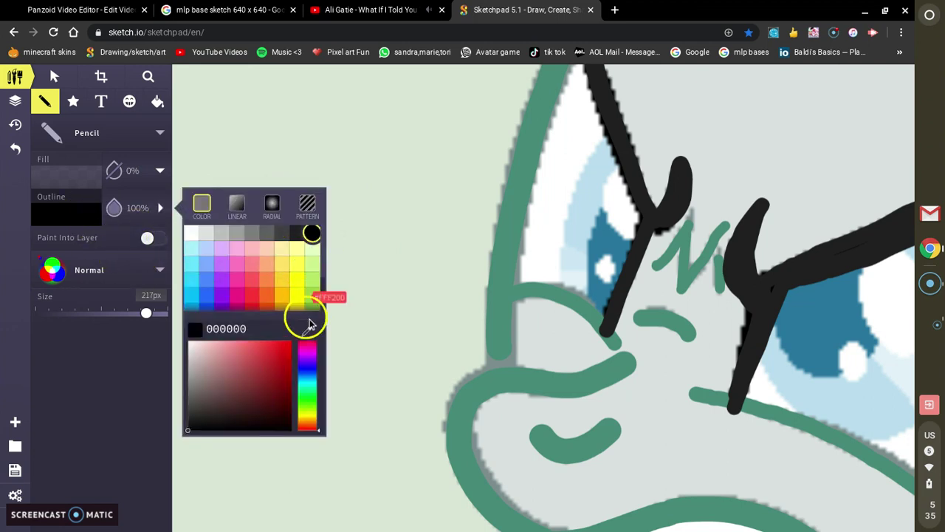
pyautogui.click(307, 330)
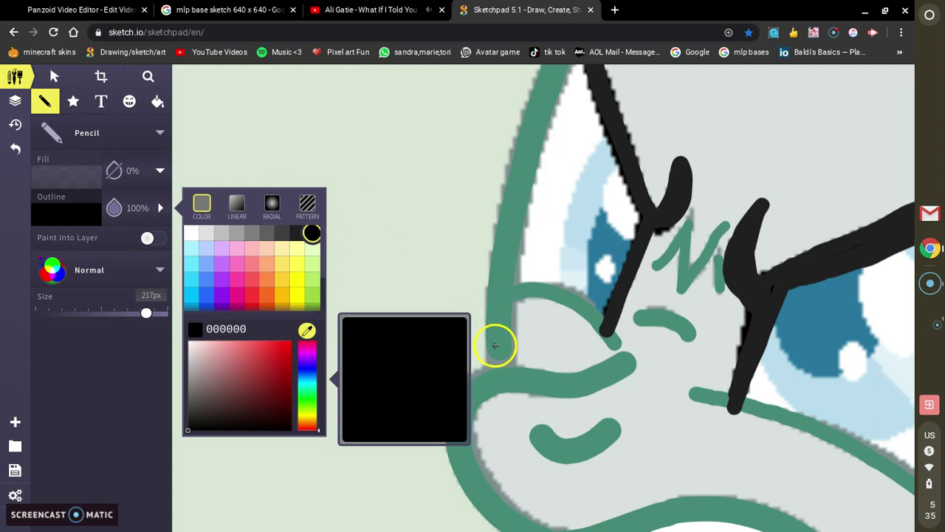
pyautogui.hscroll(-5, 600, 277)
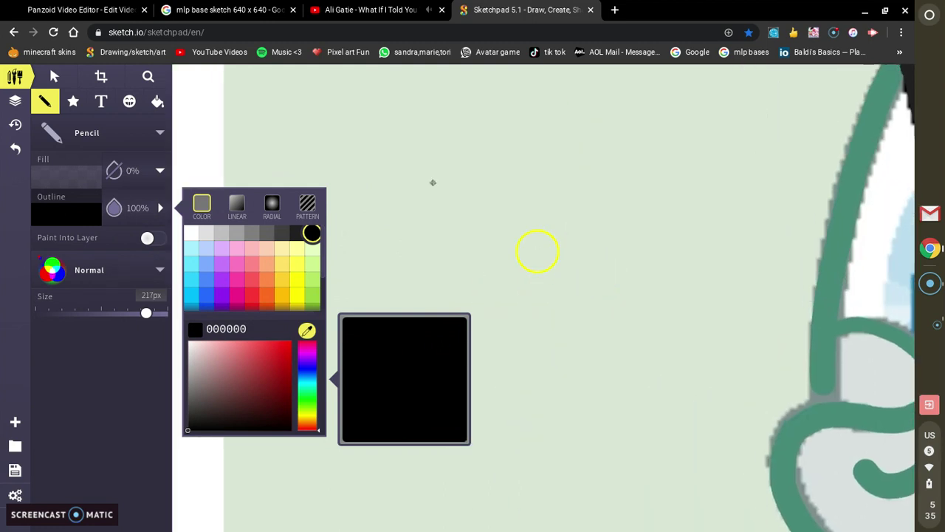
pyautogui.hscroll(1, 365, 179)
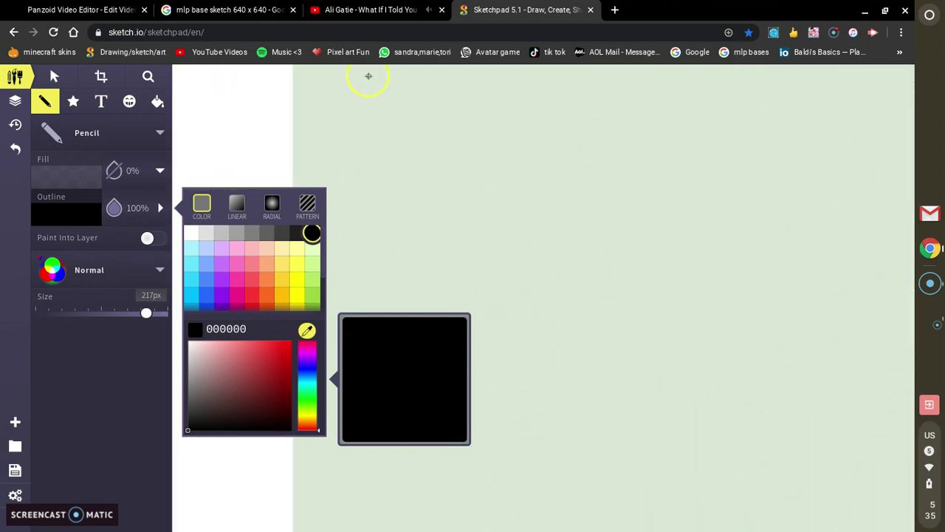
pyautogui.scroll(3, 368, 76)
pyautogui.hscroll(-10, 392, 152)
pyautogui.scroll(-3, 392, 153)
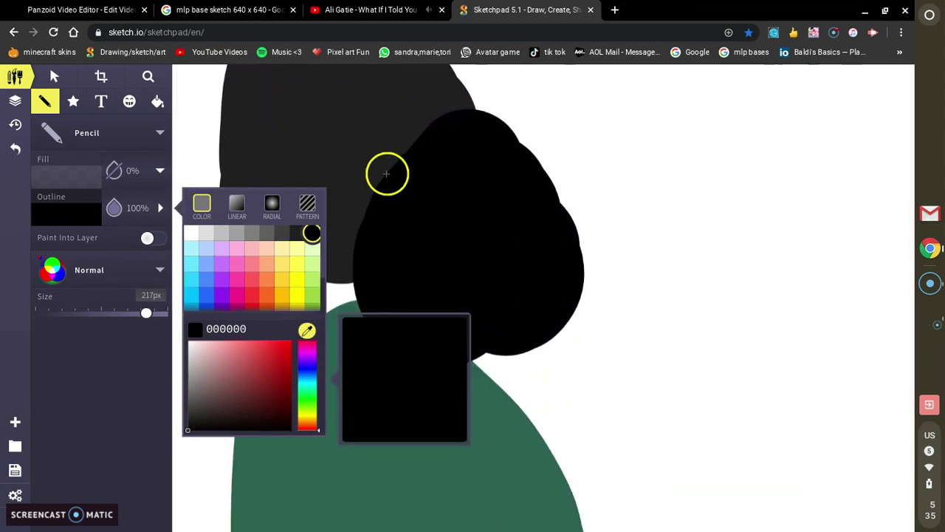
pyautogui.hscroll(-3, 385, 174)
pyautogui.scroll(-8, 385, 174)
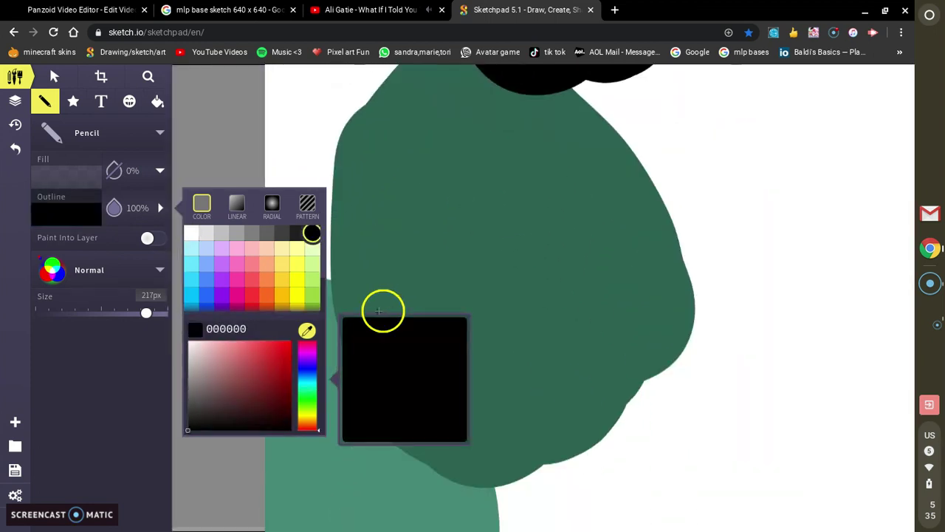
pyautogui.click(379, 310)
pyautogui.scroll(-2, 337, 302)
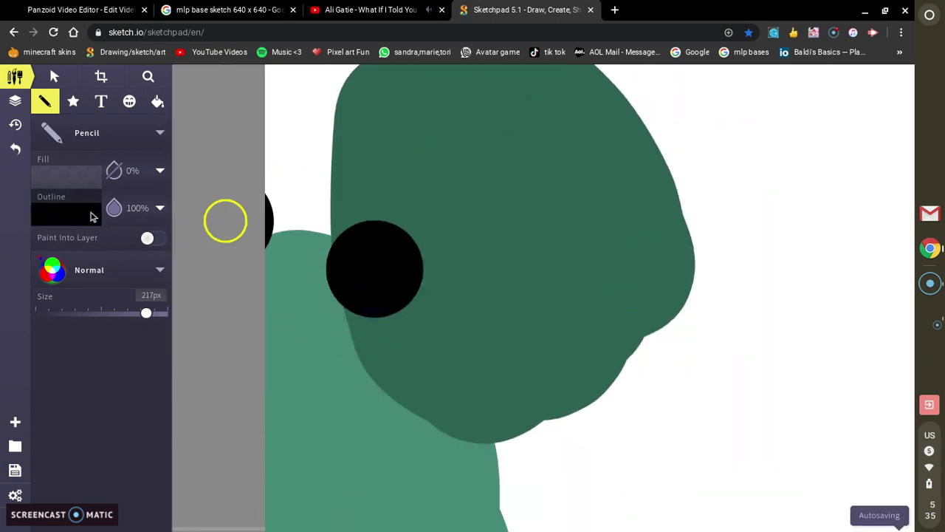
# Undo the stray black dot and sample the dark green swatch beside the drawing as the outline colour
pyautogui.click(14, 148)
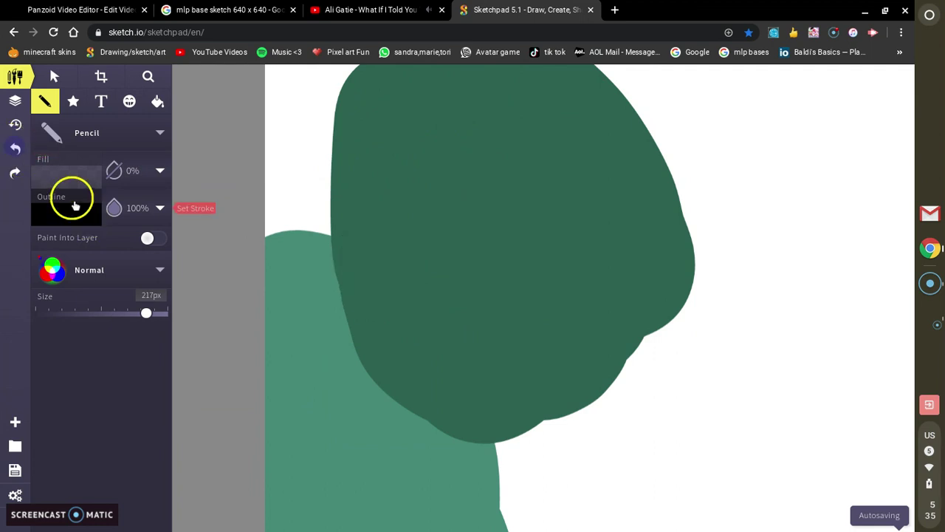
pyautogui.click(74, 206)
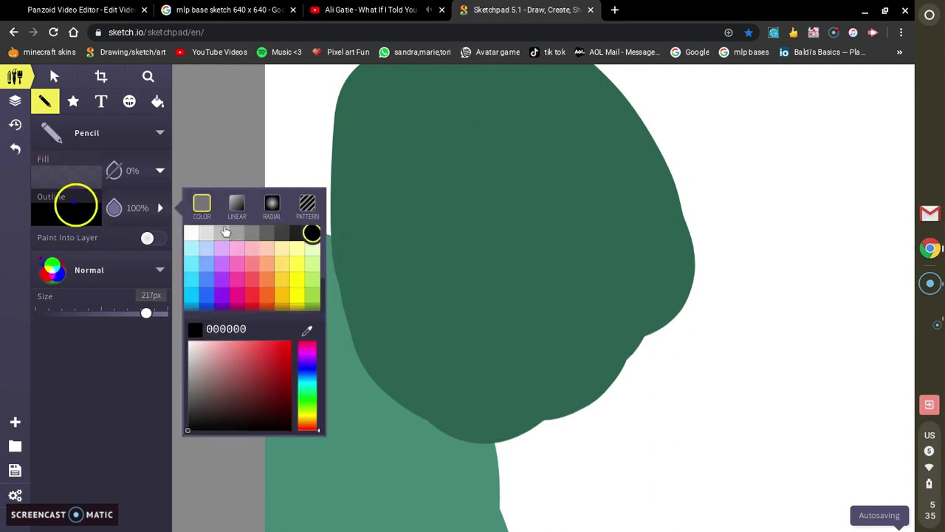
pyautogui.click(308, 332)
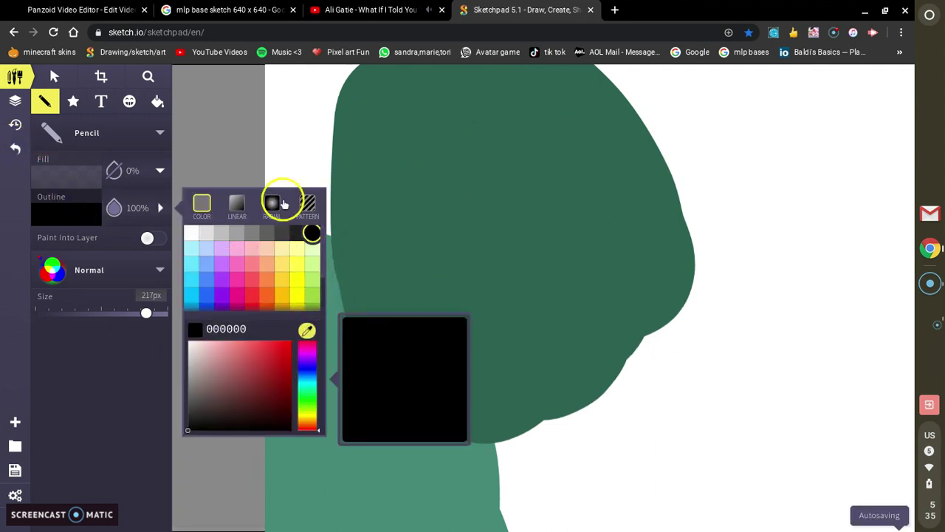
pyautogui.scroll(-3, 403, 167)
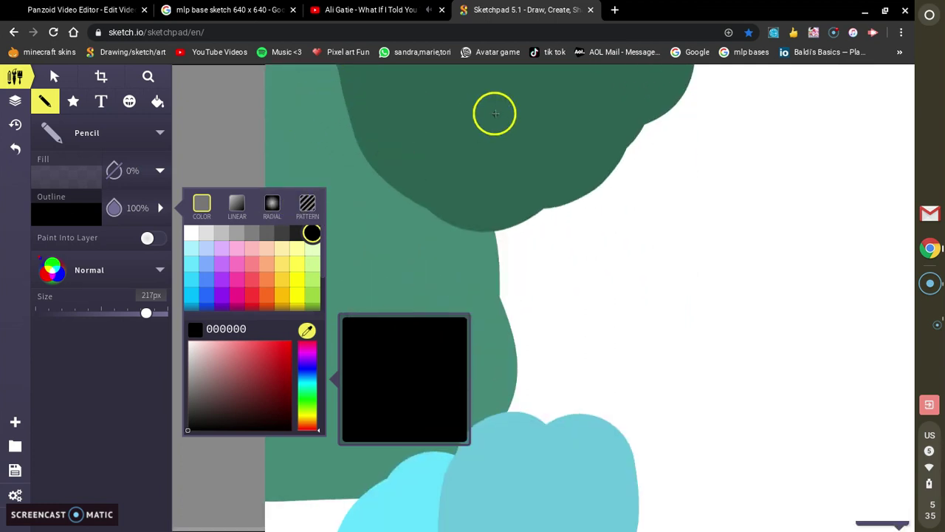
pyautogui.scroll(3, 494, 112)
pyautogui.click(518, 109)
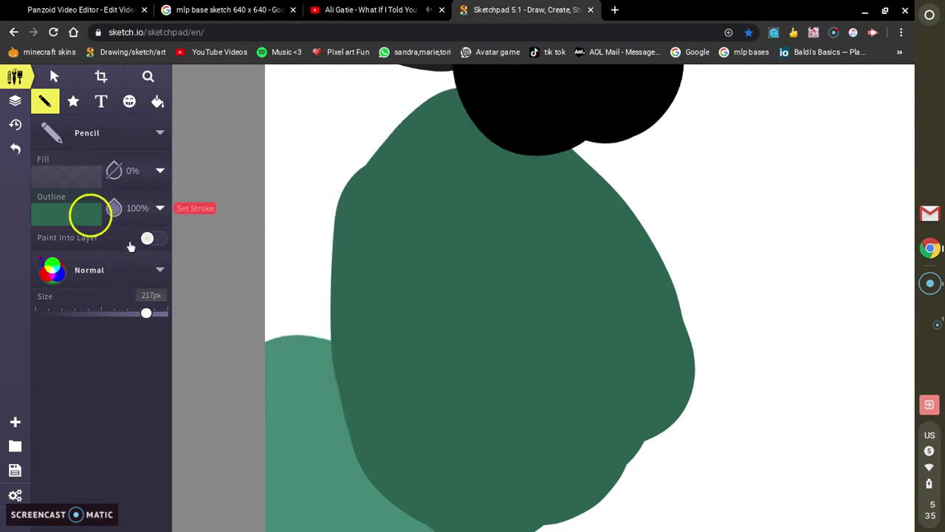
# Try to sample the lighter green swatch below the dark green one as the outline colour with the eyedropper
pyautogui.click(87, 213)
pyautogui.click(307, 330)
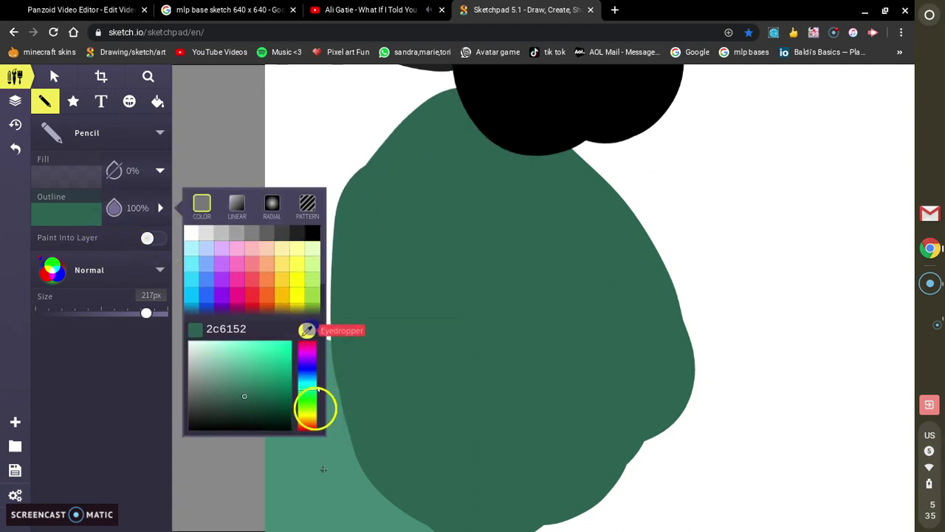
pyautogui.scroll(-3, 310, 481)
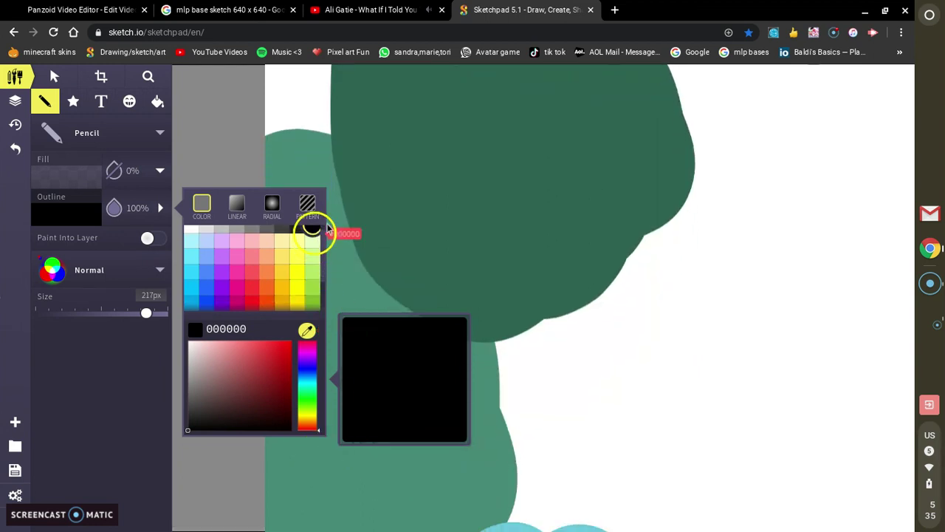
pyautogui.scroll(-2, 316, 163)
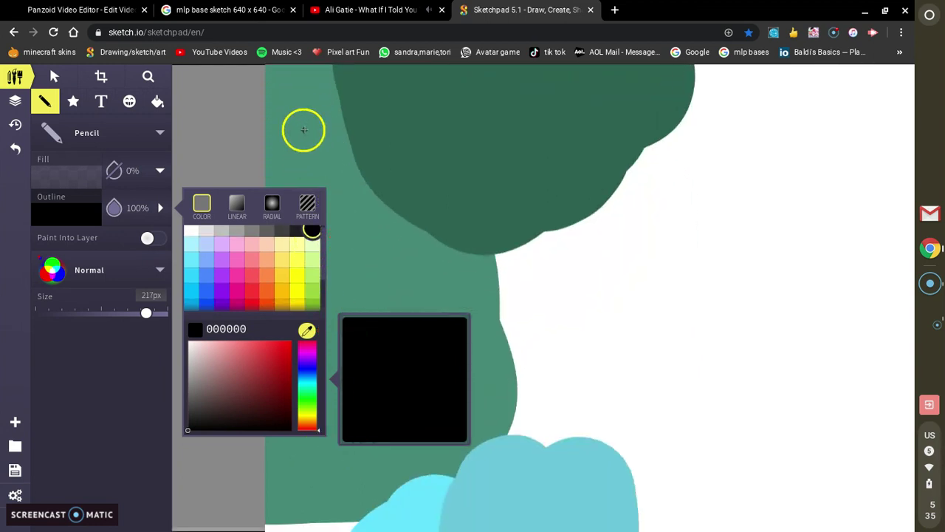
pyautogui.click(303, 129)
pyautogui.scroll(4, 381, 139)
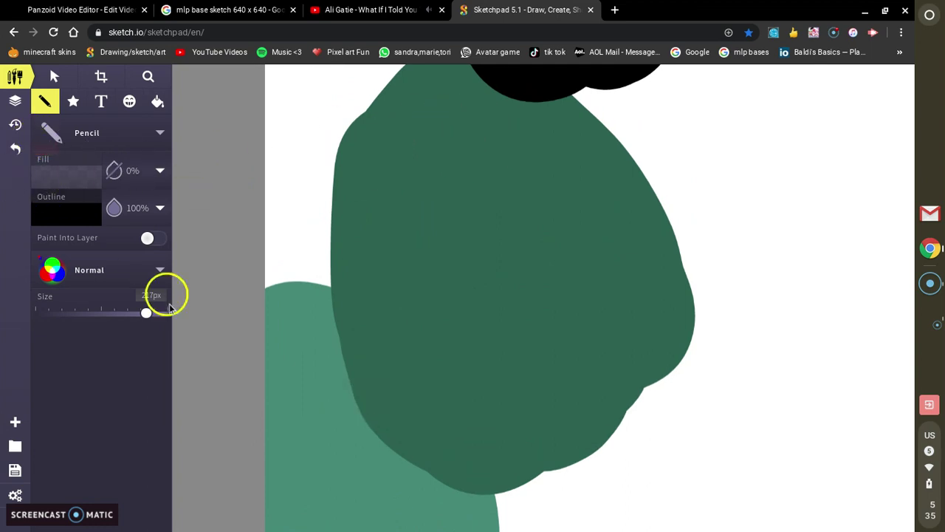
# Set the pencil size to 19px
pyautogui.moveTo(126, 316); pyautogui.dragTo(49, 310)
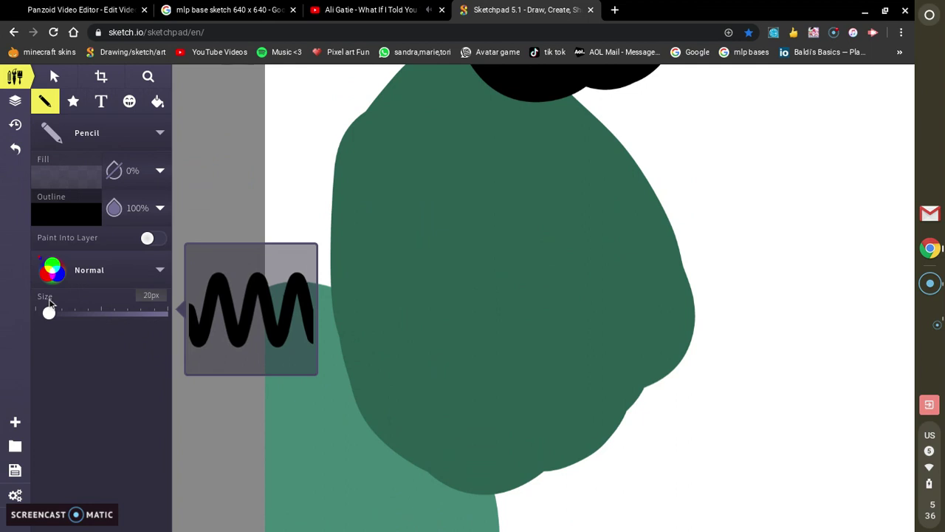
# Add a text box in the white area beside the green swatches reading "somethings wrong with this thing!" in black Chewy
pyautogui.hscroll(5, 388, 222)
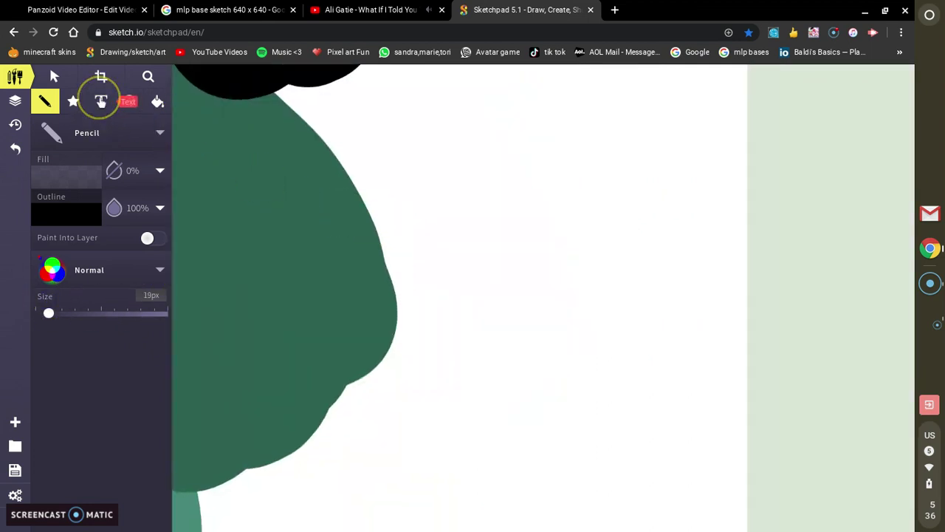
pyautogui.press('t')
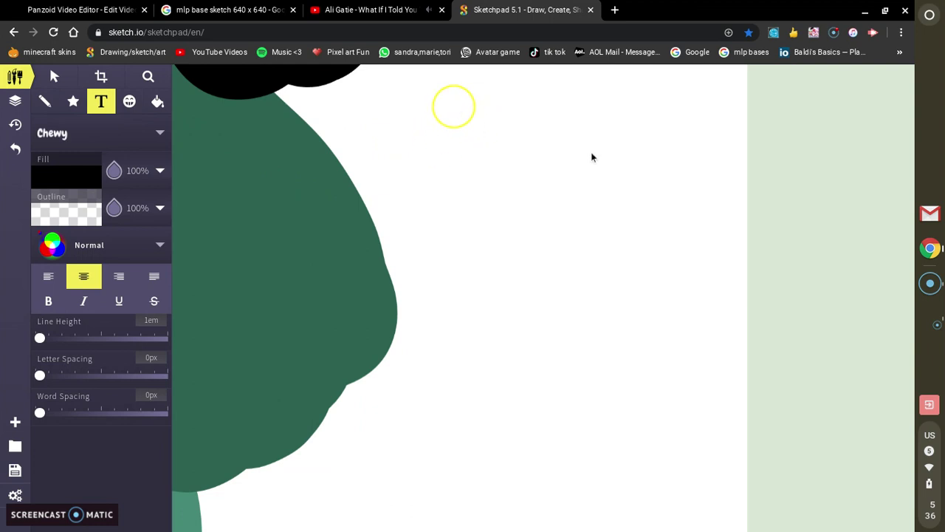
pyautogui.moveTo(648, 174); pyautogui.dragTo(737, 243)
pyautogui.press('BackSpace')
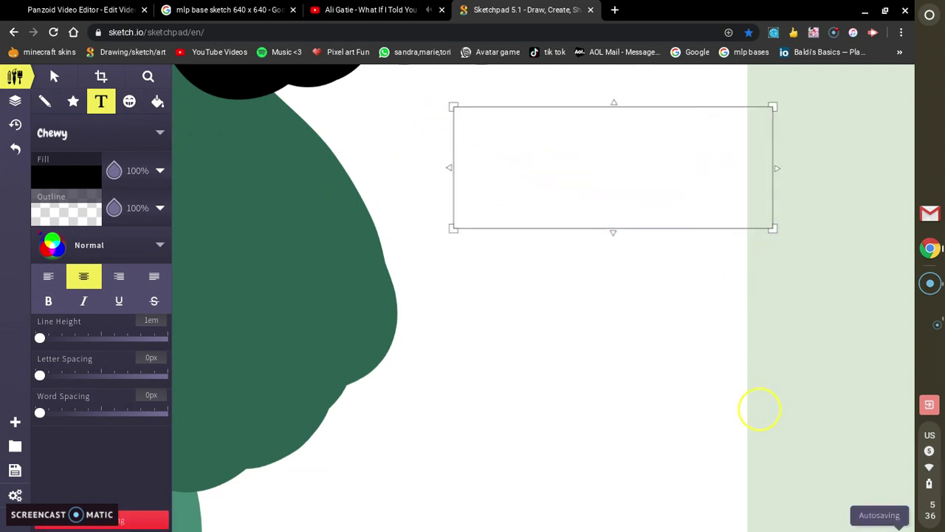
pyautogui.write('somet')
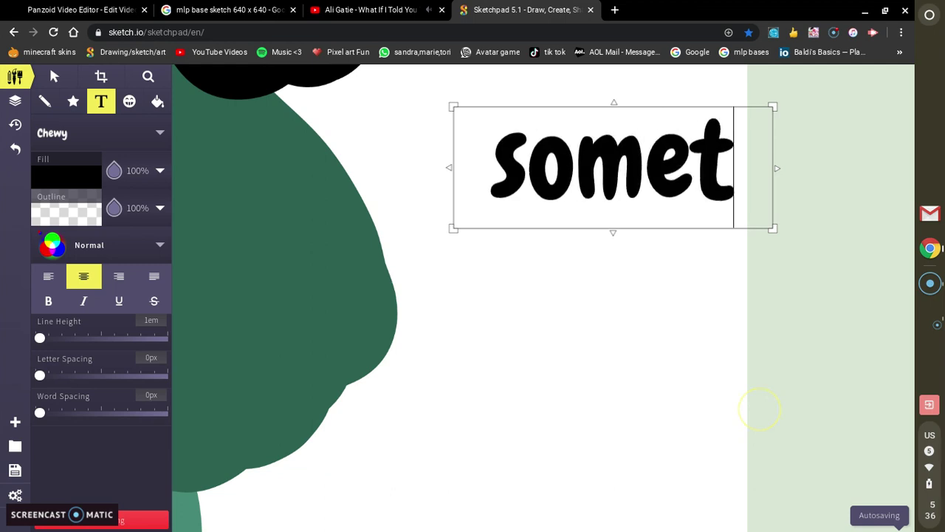
pyautogui.write('hings')
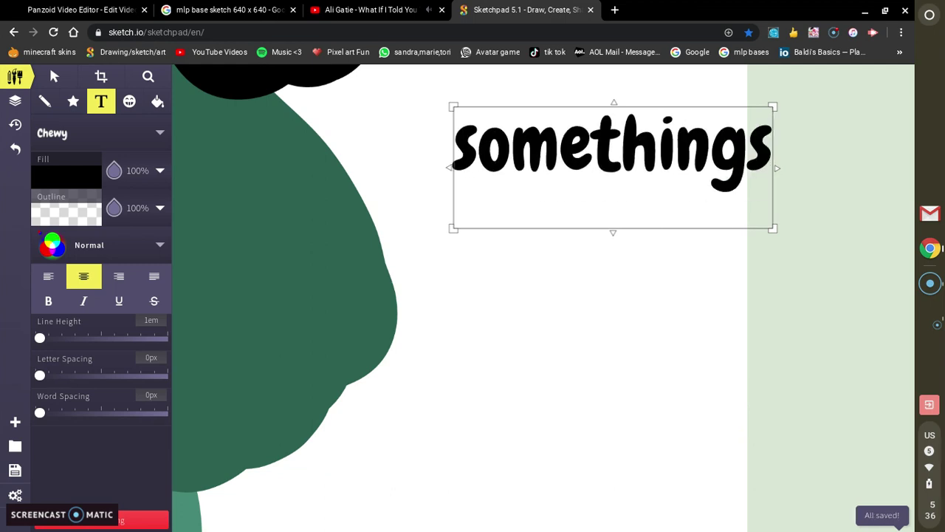
pyautogui.write(' wh')
pyautogui.press('BackSpace')
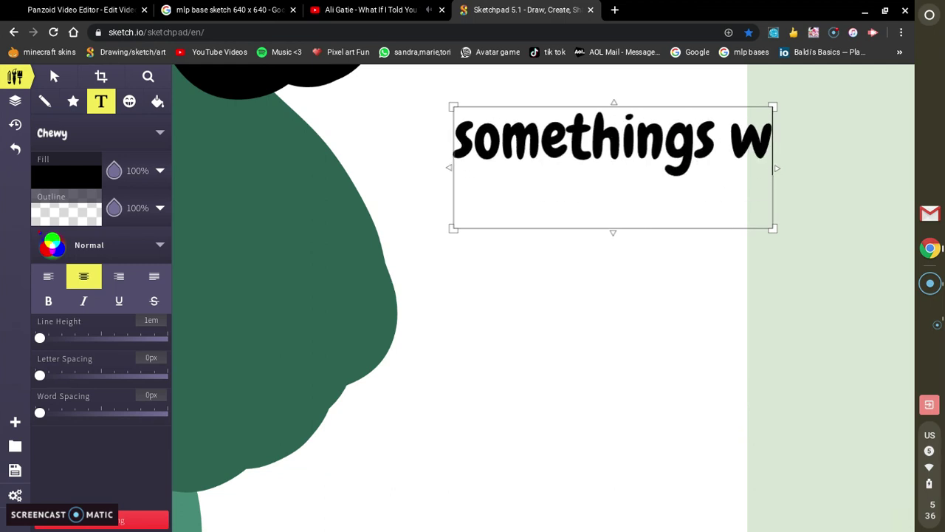
pyautogui.write('rong with ti')
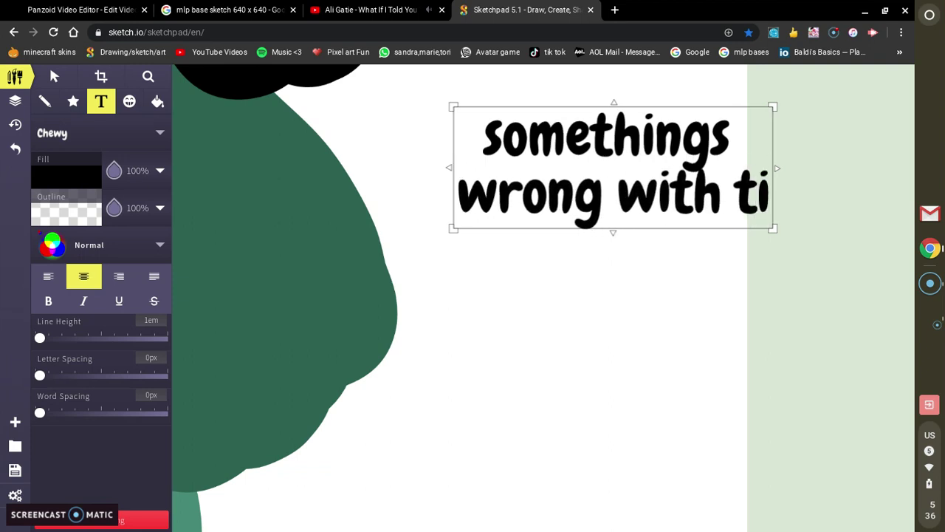
pyautogui.press('BackSpace')
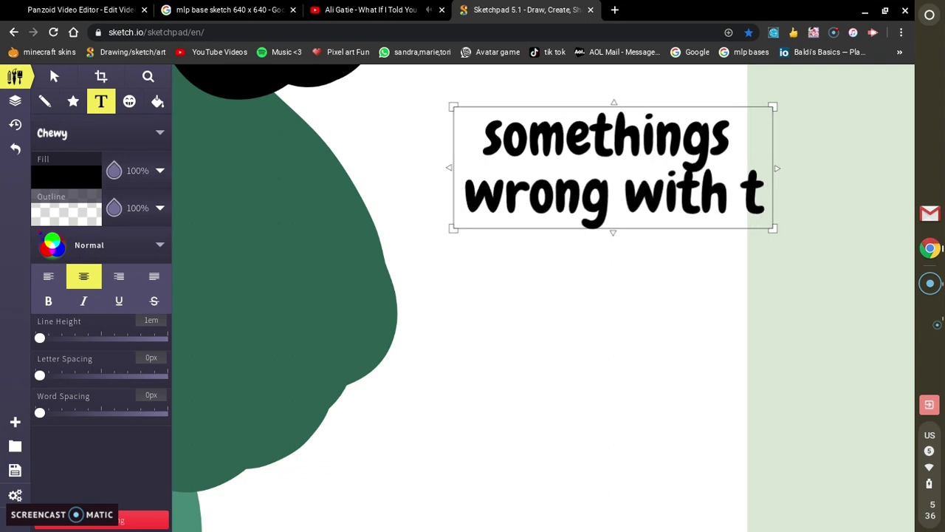
pyautogui.write('hg')
pyautogui.press('BackSpace')
pyautogui.write('in')
pyautogui.press('BackSpace')
pyautogui.write('s thing')
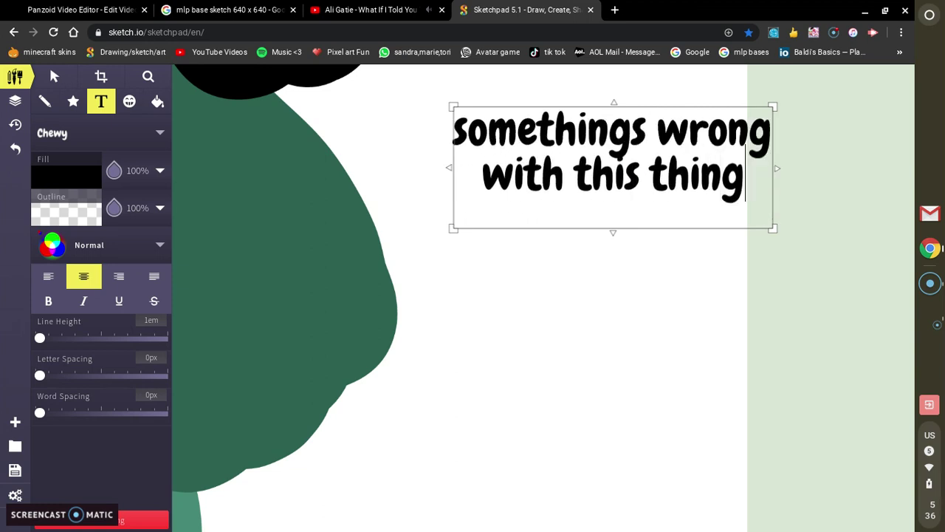
pyautogui.write('?')
pyautogui.press('BackSpace')
pyautogui.write('!!')
pyautogui.press('BackSpace')
# Delete all the wording inside the text box beside the swatches
pyautogui.press('BackSpace')
pyautogui.press('BackSpace')
pyautogui.press('BackSpace')
pyautogui.press('BackSpace')
pyautogui.press('BackSpace')
pyautogui.press('BackSpace')
pyautogui.press('BackSpace')
pyautogui.press('BackSpace')
pyautogui.press('BackSpace')
pyautogui.press('BackSpace')
pyautogui.press('BackSpace')
pyautogui.press('BackSpace')
pyautogui.press('BackSpace')
pyautogui.press('BackSpace')
pyautogui.press('BackSpace')
pyautogui.press('BackSpace')
pyautogui.press('BackSpace')
pyautogui.press('BackSpace')
pyautogui.press('BackSpace')
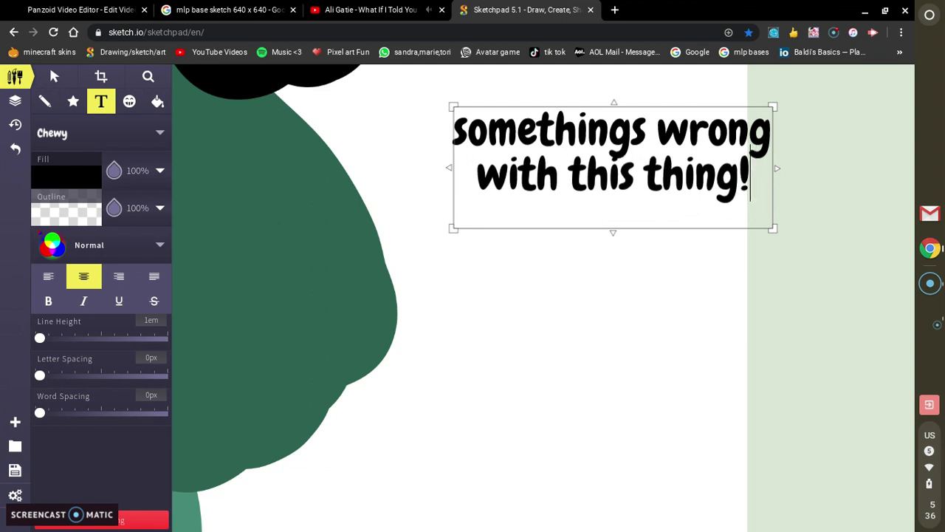
pyautogui.press('BackSpace')
pyautogui.press('BackSpace')
pyautogui.press('BackSpace')
pyautogui.press('BackSpace')
pyautogui.press('BackSpace')
pyautogui.press('BackSpace')
pyautogui.press('BackSpace')
pyautogui.press('BackSpace')
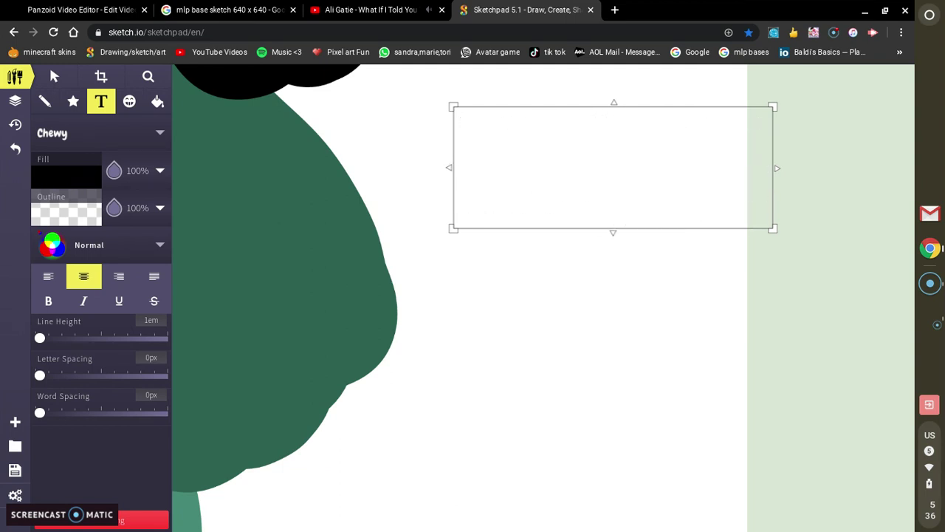
# Try the text "OOF" in the box, clear it and undo the text box
pyautogui.write('OOF')
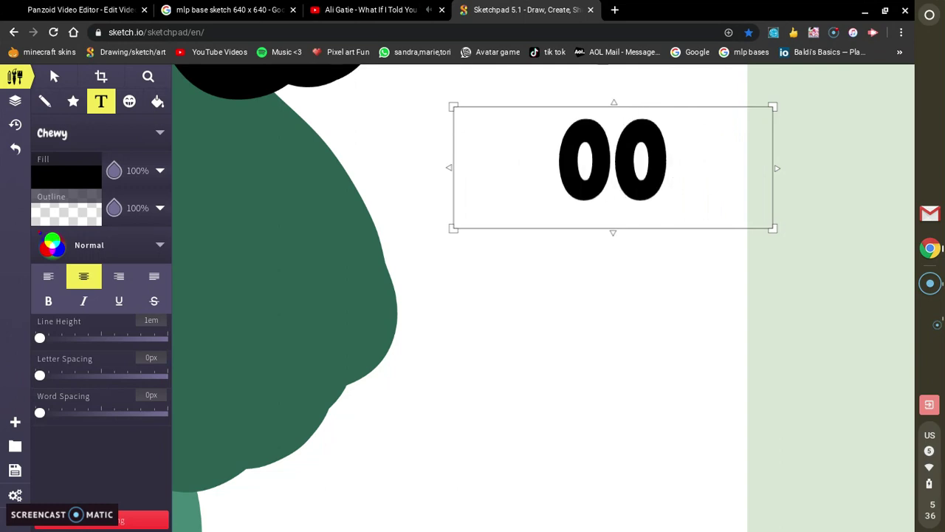
pyautogui.press('BackSpace')
pyautogui.press('BackSpace')
pyautogui.press('BackSpace')
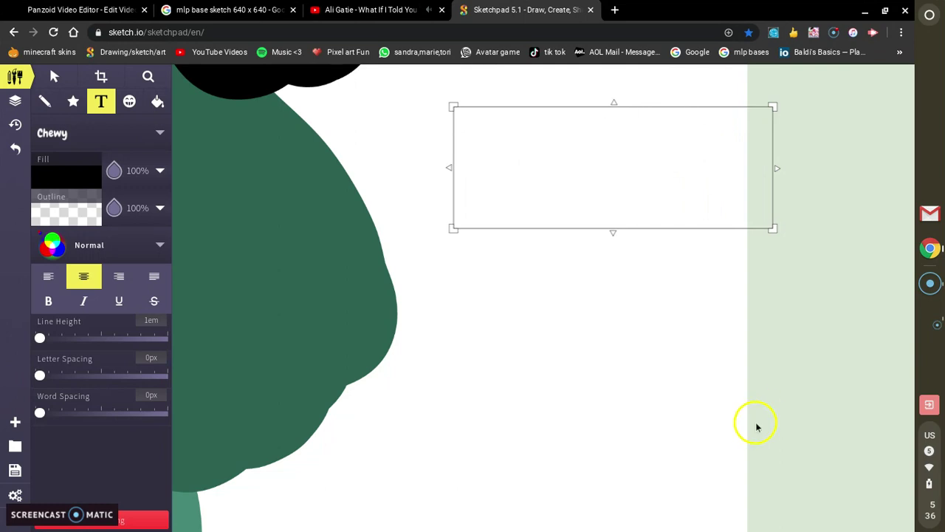
pyautogui.click(20, 153)
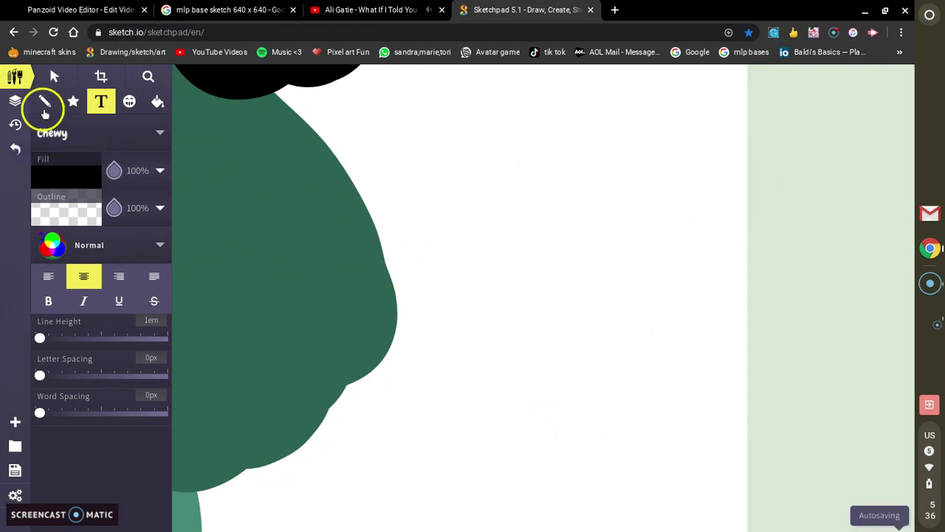
# Return to the Pencil and try again to sample the lighter green swatch as the outline colour
pyautogui.click(44, 101)
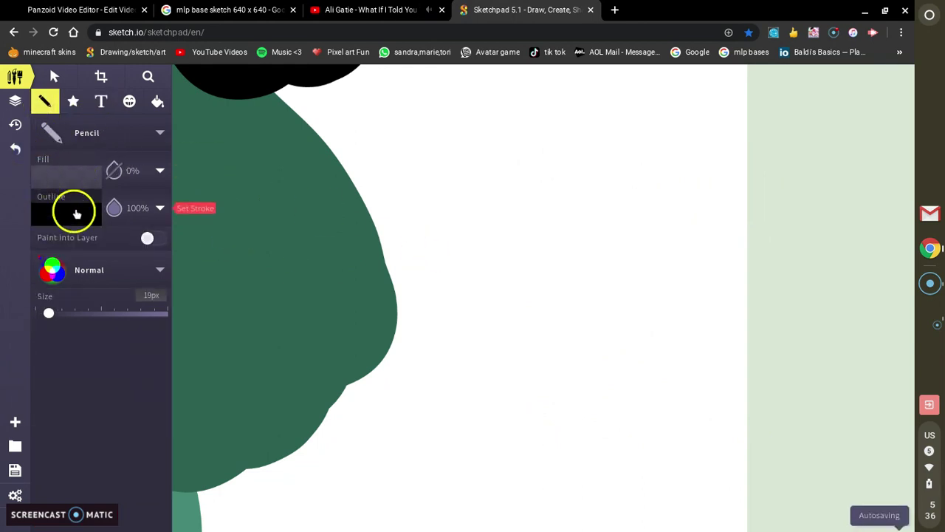
pyautogui.hscroll(-5, 222, 244)
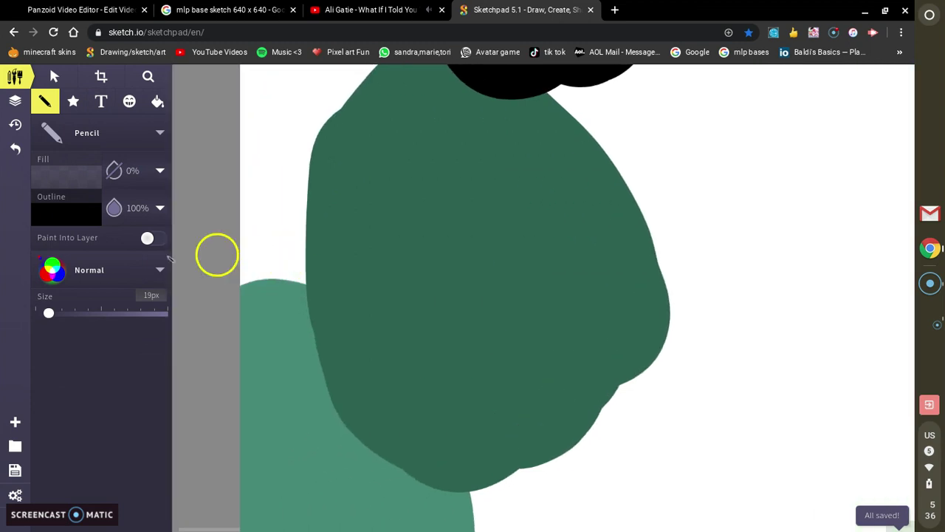
pyautogui.click(116, 144)
pyautogui.click(108, 145)
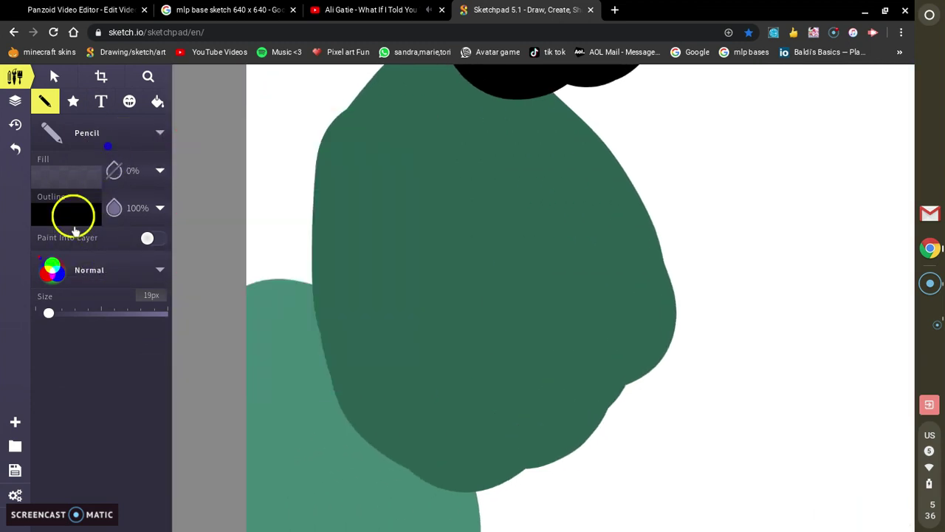
pyautogui.click(70, 217)
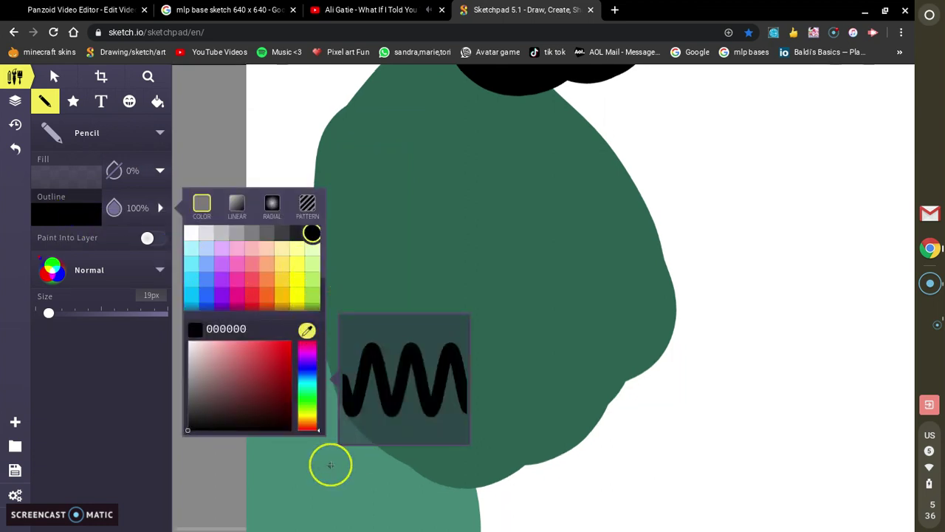
pyautogui.scroll(-3, 329, 443)
pyautogui.scroll(-2, 332, 240)
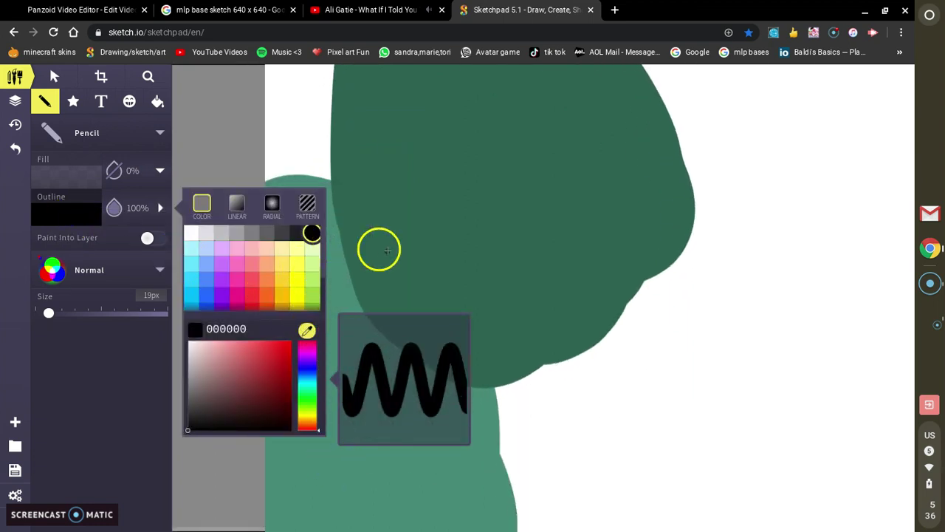
pyautogui.click(311, 156)
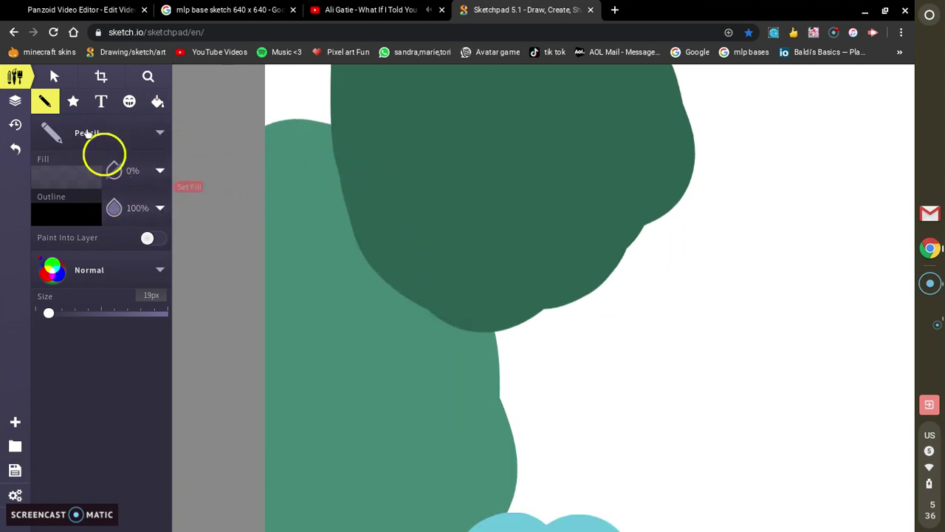
# Sample the lighter green swatch between the dark green and light blue ones as the Pencil's outline colour, with the whole swatch column in view
pyautogui.click(148, 76)
pyautogui.moveTo(890, 179); pyautogui.dragTo(899, 204)
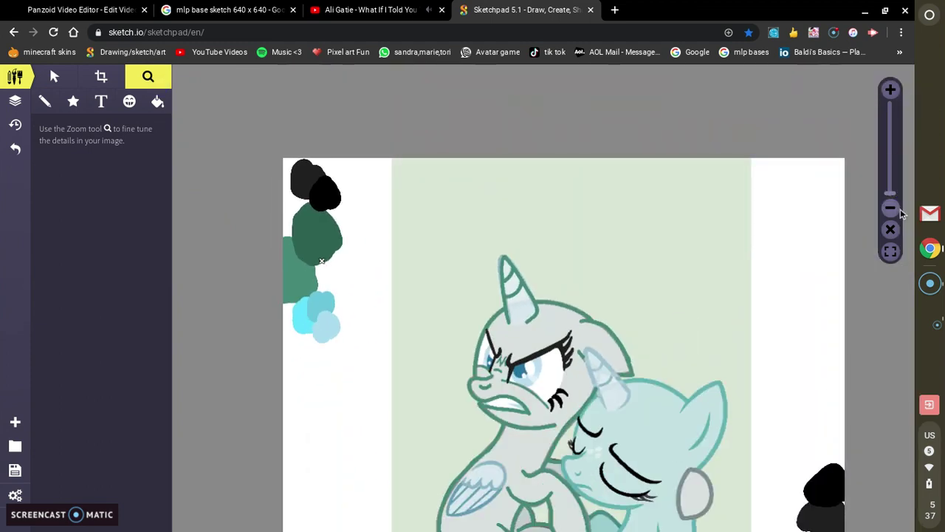
pyautogui.click(45, 102)
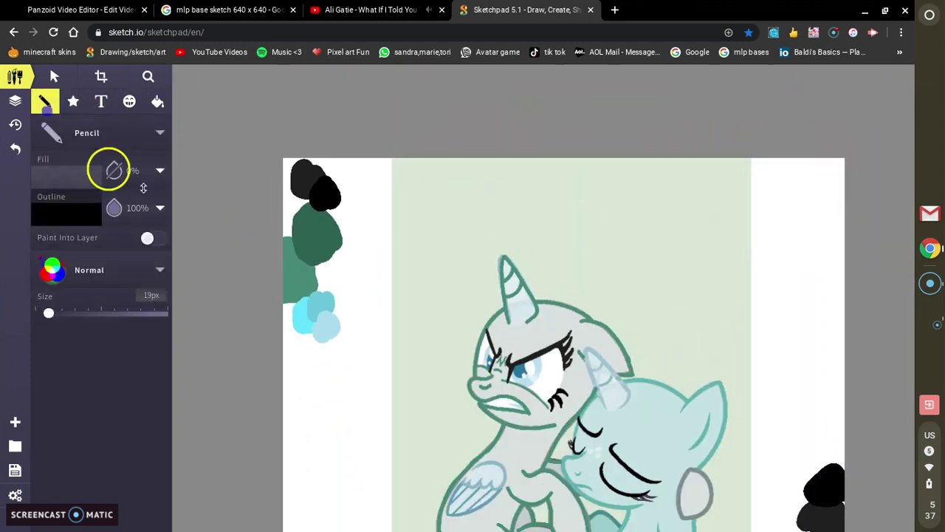
pyautogui.click(74, 212)
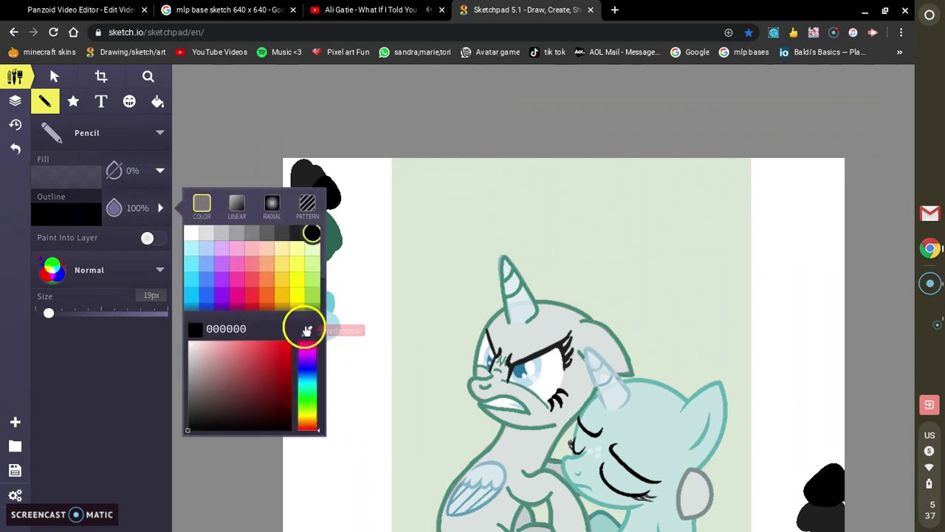
pyautogui.click(308, 329)
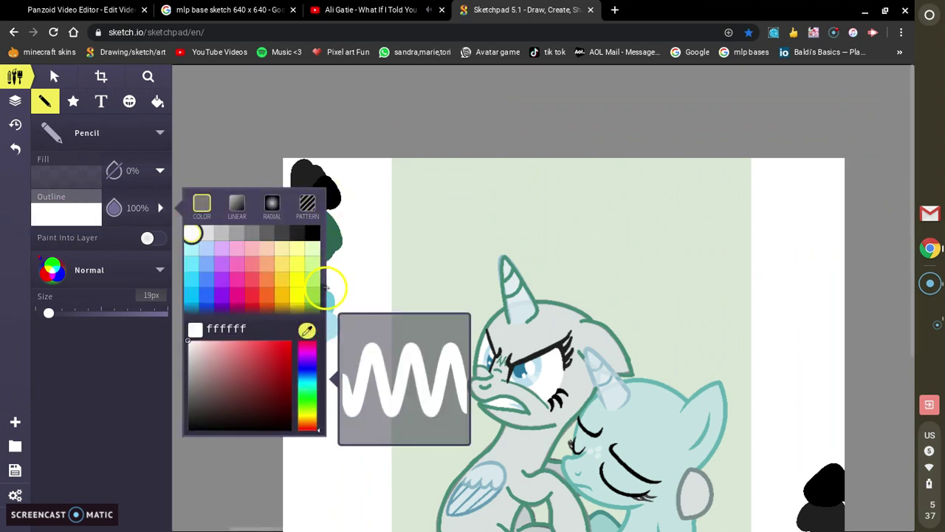
pyautogui.scroll(-1, 327, 286)
pyautogui.hscroll(-1, 328, 286)
pyautogui.click(370, 197)
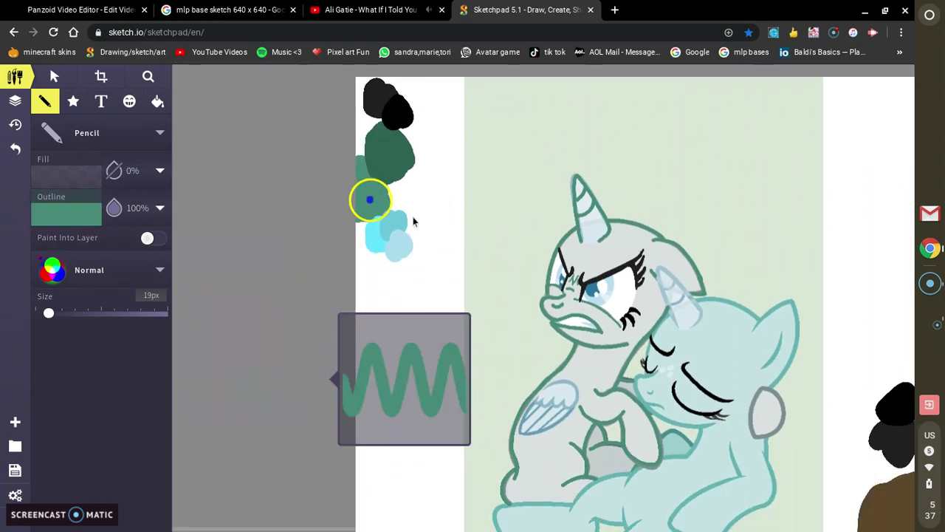
# Examine the grey pony's outlines up close around the eye, mouth, neck, wing and muzzle
pyautogui.hscroll(3, 562, 270)
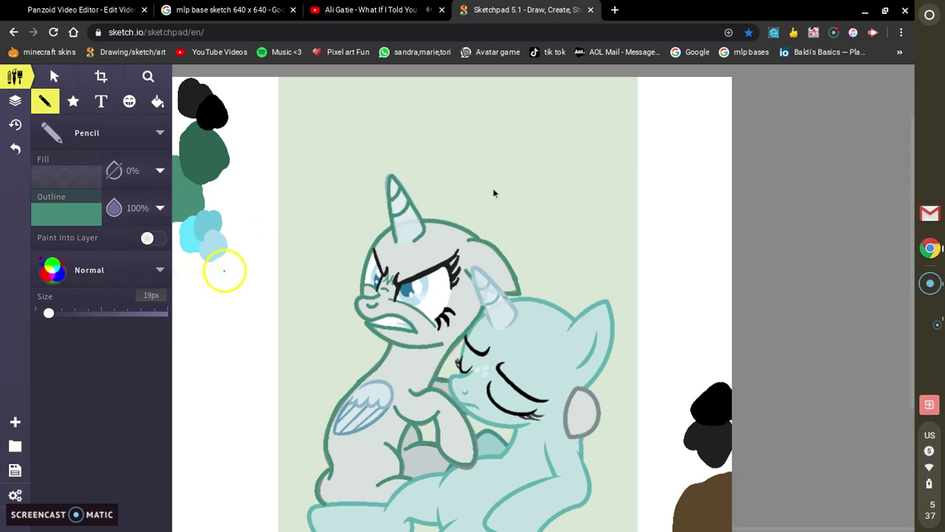
pyautogui.click(147, 77)
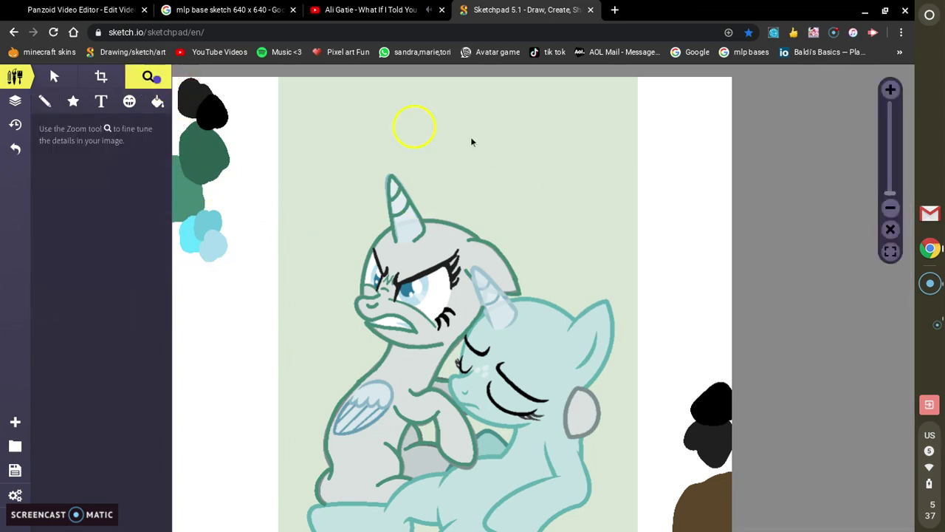
pyautogui.moveTo(881, 194); pyautogui.dragTo(890, 182)
pyautogui.scroll(-10, 679, 362)
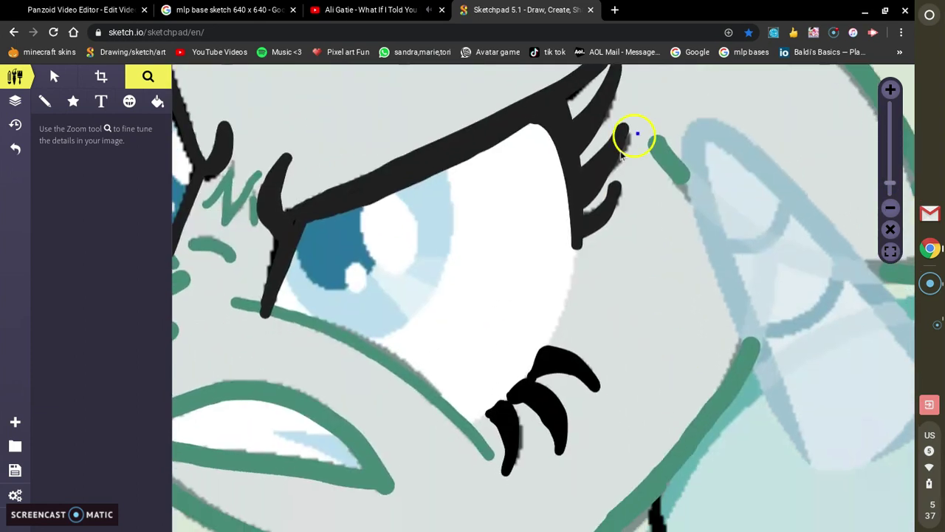
pyautogui.scroll(-10, 698, 266)
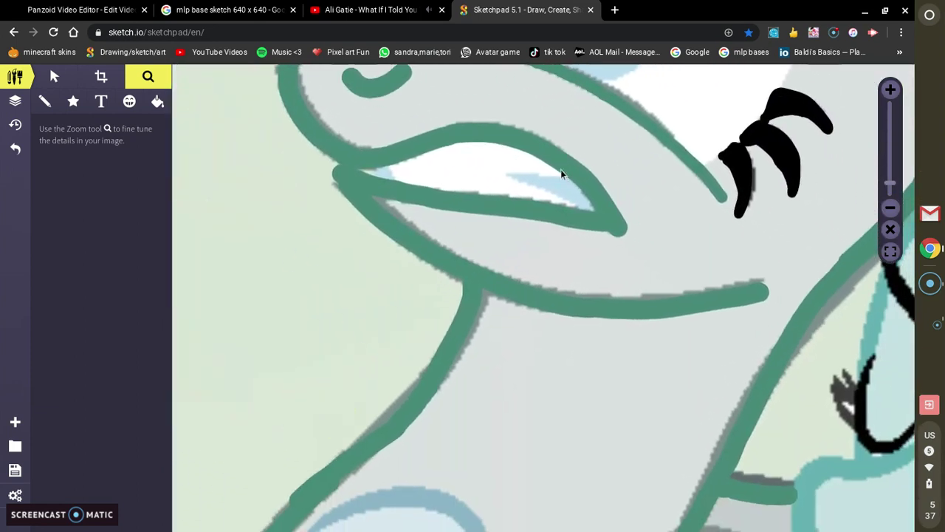
pyautogui.scroll(-5, 604, 213)
pyautogui.hscroll(-5, 604, 213)
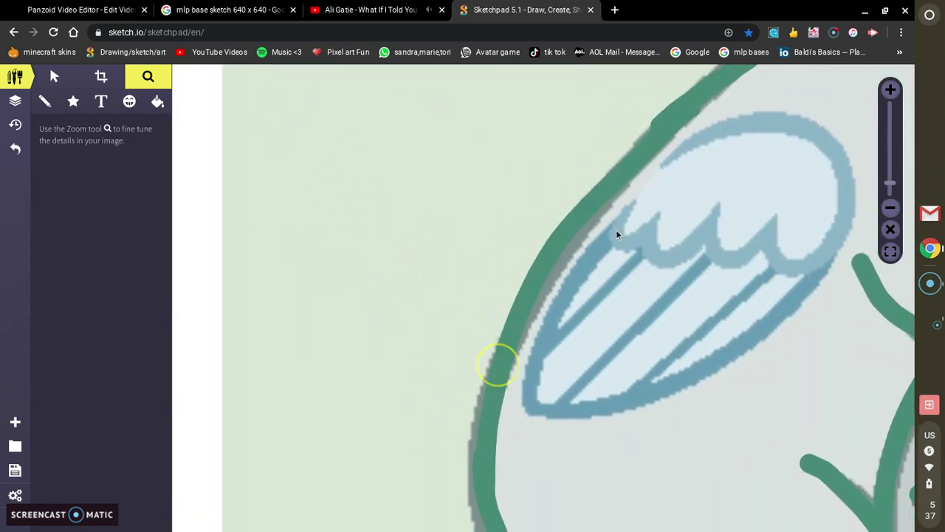
pyautogui.moveTo(547, 254); pyautogui.dragTo(426, 293)
pyautogui.moveTo(452, 252); pyautogui.dragTo(555, 407)
pyautogui.moveTo(533, 287); pyautogui.dragTo(663, 492)
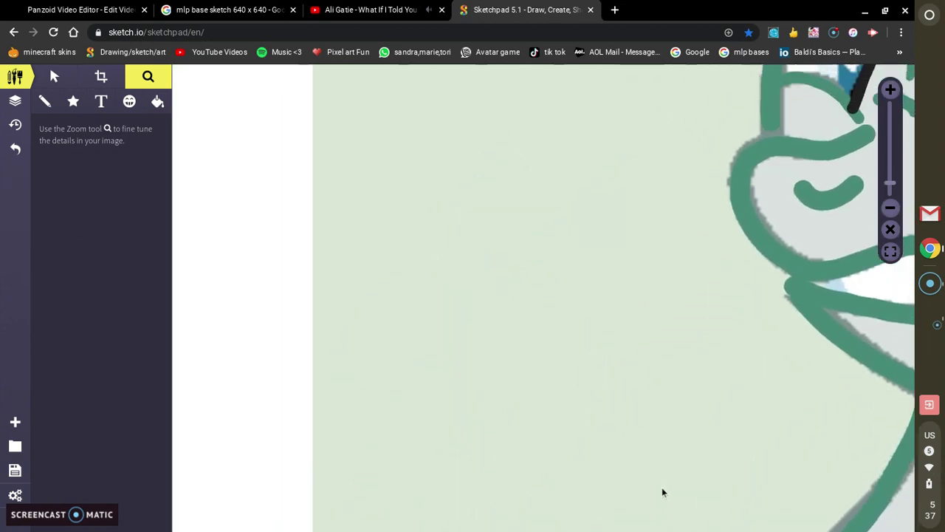
pyautogui.moveTo(540, 285); pyautogui.dragTo(579, 460)
pyautogui.moveTo(579, 342); pyautogui.dragTo(588, 445)
pyautogui.moveTo(600, 201); pyautogui.dragTo(582, 268)
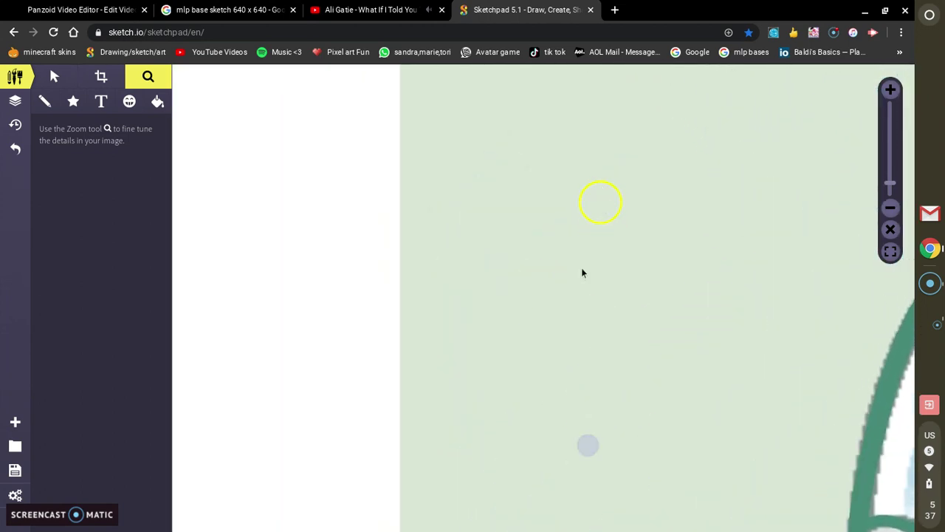
pyautogui.moveTo(586, 468); pyautogui.dragTo(463, 207)
pyautogui.moveTo(597, 406)
pyautogui.mouseDown()
pyautogui.moveTo(462, 243)
pyautogui.moveTo(430, 310)
pyautogui.moveTo(310, 235)
pyautogui.mouseUp()
# Switch to YouTube and start the recommended video "Juice WRLD - Lucid Dreams"
pyautogui.click(335, 9)
pyautogui.scroll(-6, 759, 412)
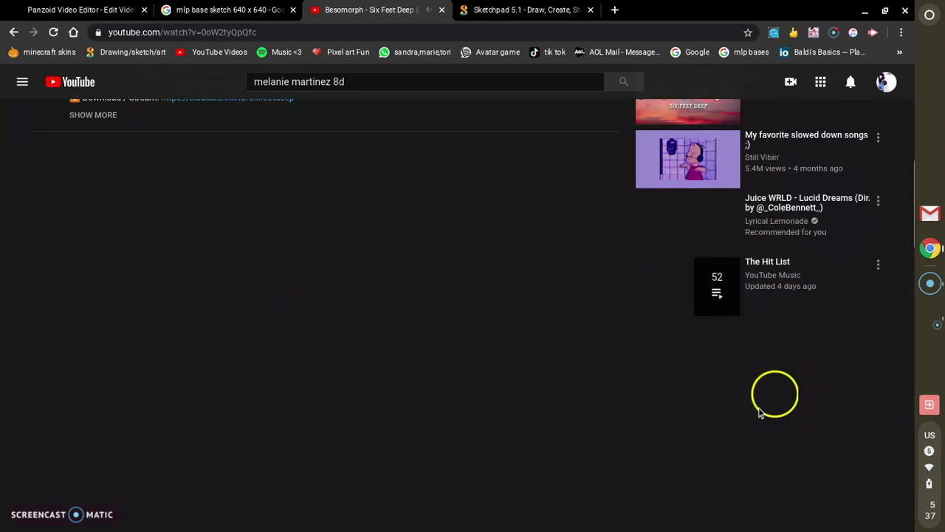
pyautogui.scroll(3, 749, 401)
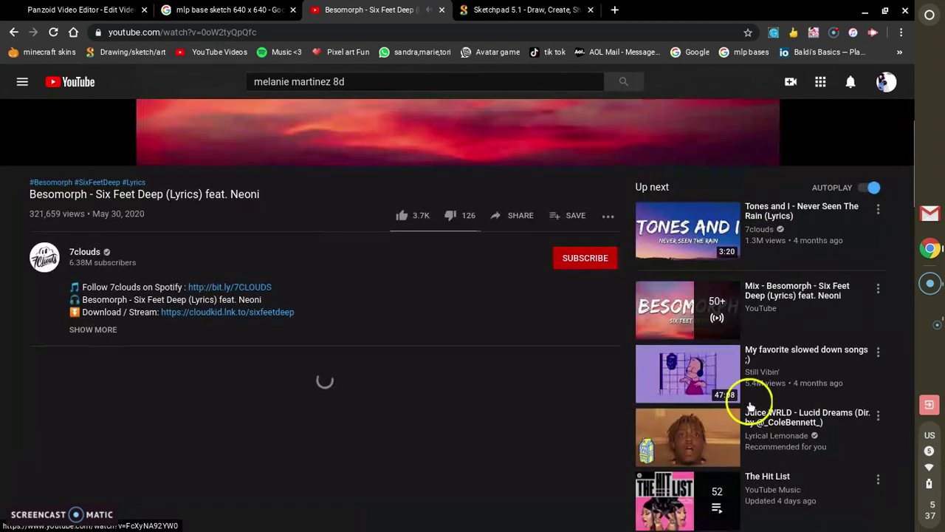
pyautogui.click(675, 447)
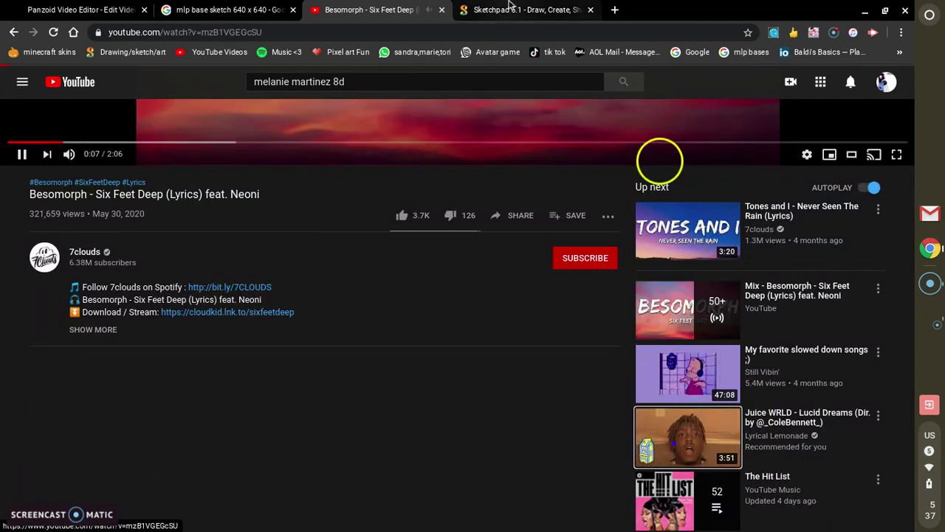
pyautogui.click(509, 9)
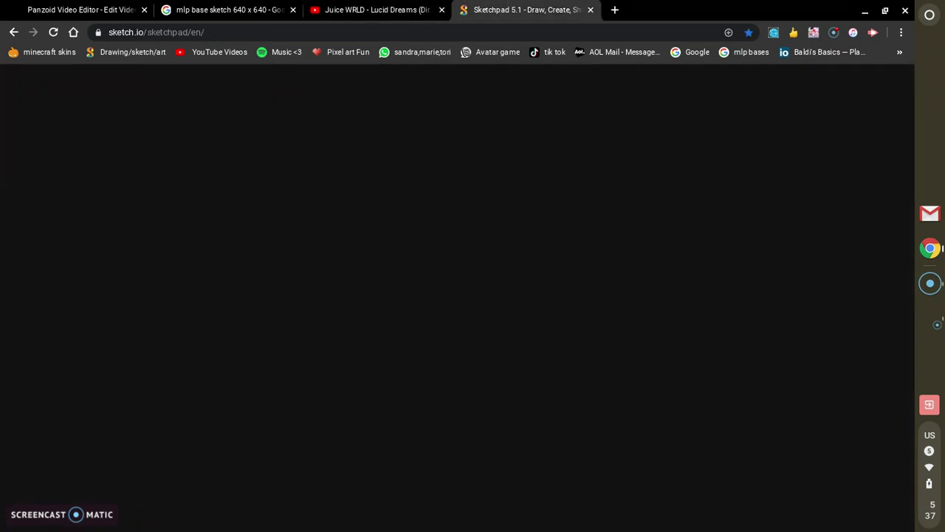
# Mute and skip the ad on YouTube, restore the video's sound and return to Sketchpad
pyautogui.click(377, 8)
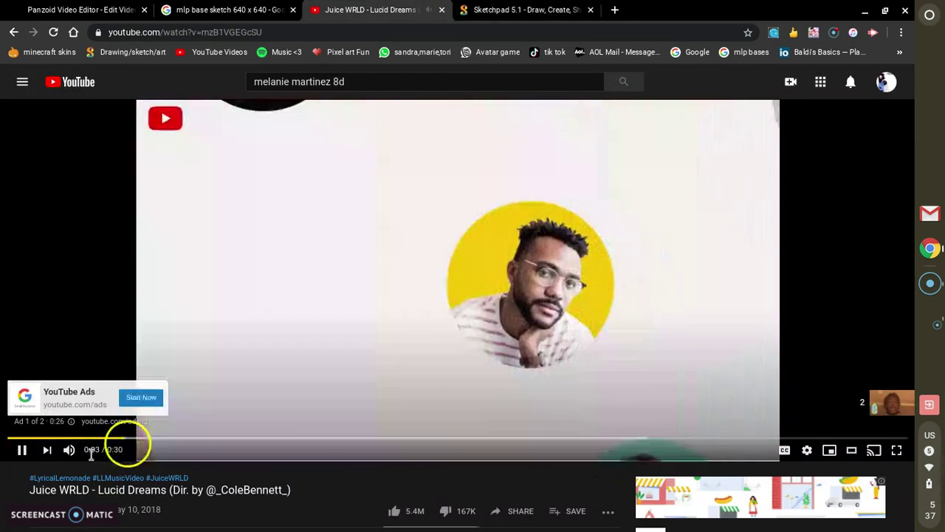
pyautogui.click(69, 450)
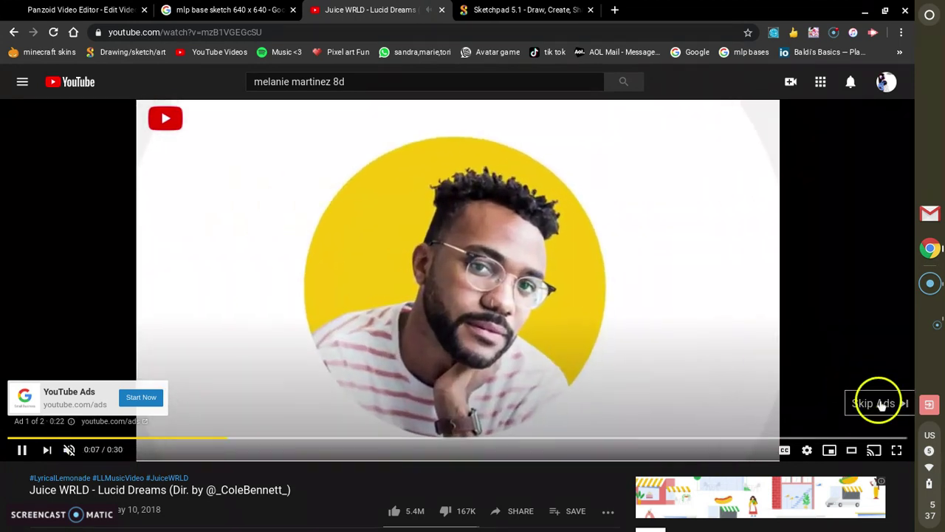
pyautogui.click(879, 401)
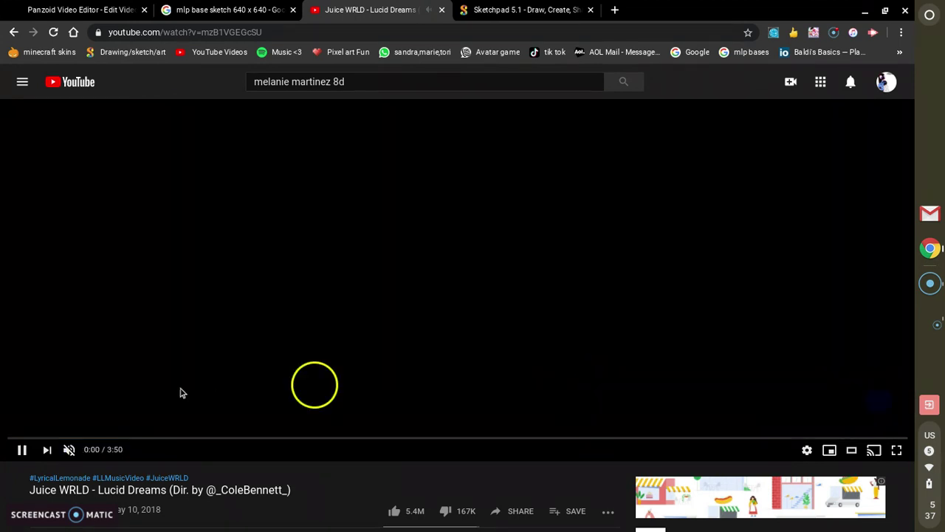
pyautogui.click(68, 451)
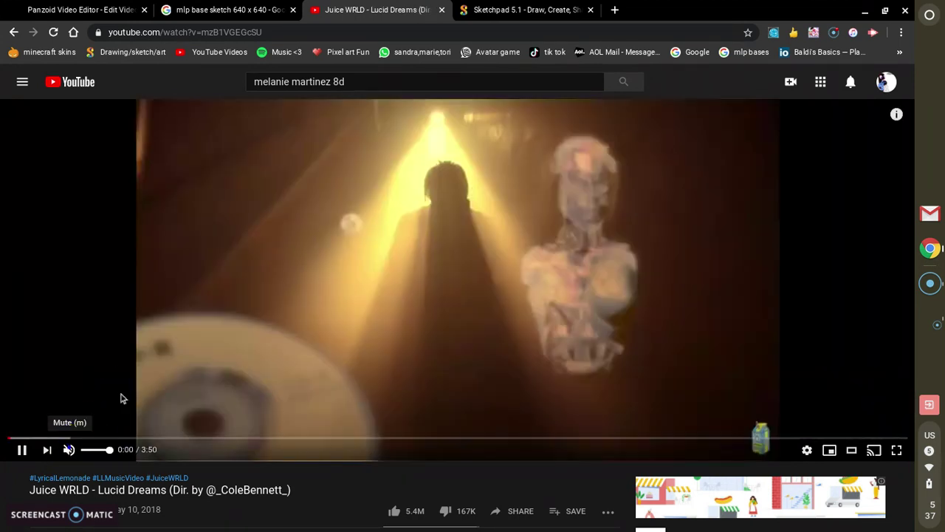
pyautogui.click(491, 11)
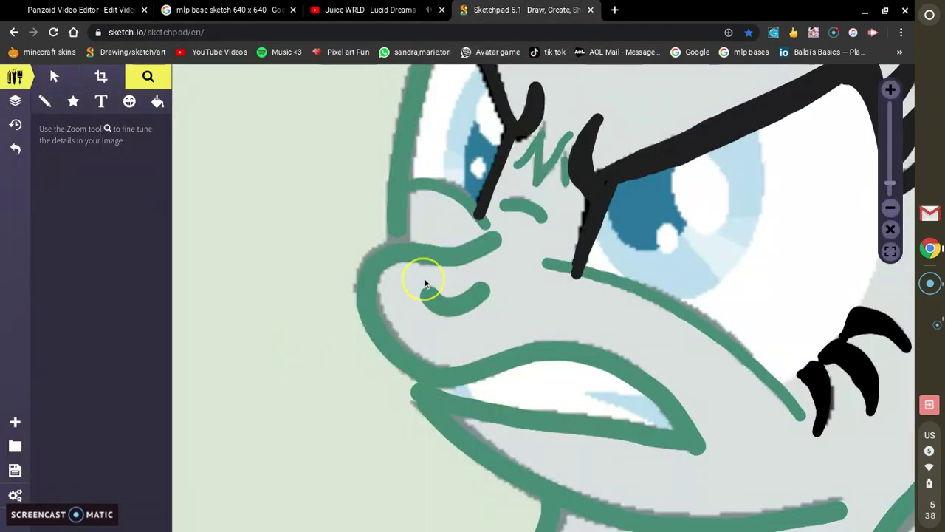
# Set the Pencil's outline colour to white (ffffff) in the colour palette
pyautogui.scroll(-1, 425, 280)
pyautogui.moveTo(425, 280); pyautogui.dragTo(447, 302)
pyautogui.moveTo(610, 305)
pyautogui.mouseDown()
pyautogui.moveTo(658, 317)
pyautogui.moveTo(434, 243)
pyautogui.moveTo(502, 399)
pyautogui.mouseUp()
pyautogui.moveTo(310, 170); pyautogui.dragTo(561, 377)
pyautogui.moveTo(289, 162); pyautogui.dragTo(472, 296)
pyautogui.moveTo(271, 156)
pyautogui.mouseDown()
pyautogui.moveTo(464, 301)
pyautogui.moveTo(365, 288)
pyautogui.moveTo(384, 352)
pyautogui.moveTo(360, 333)
pyautogui.mouseUp()
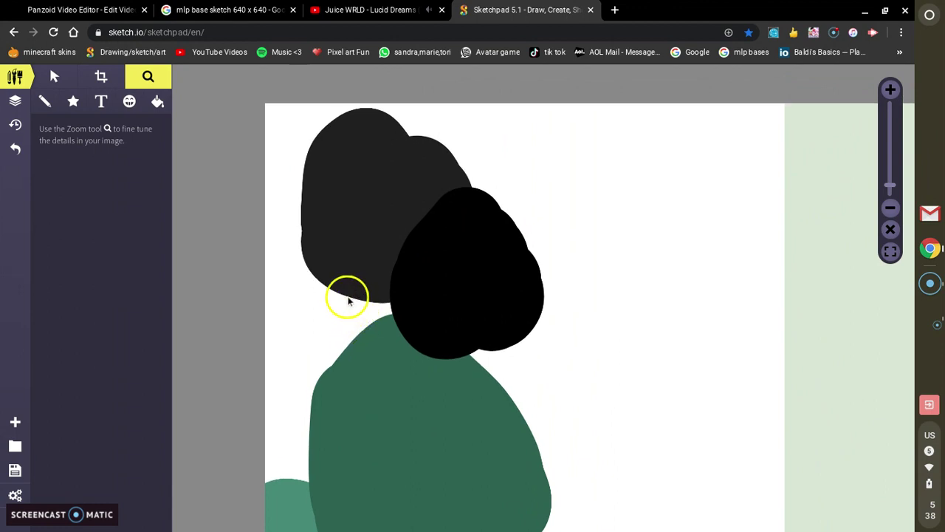
pyautogui.moveTo(345, 275)
pyautogui.mouseDown()
pyautogui.moveTo(359, 254)
pyautogui.moveTo(569, 341)
pyautogui.moveTo(489, 251)
pyautogui.moveTo(438, 239)
pyautogui.moveTo(623, 341)
pyautogui.moveTo(377, 291)
pyautogui.moveTo(428, 325)
pyautogui.mouseUp()
pyautogui.click(45, 101)
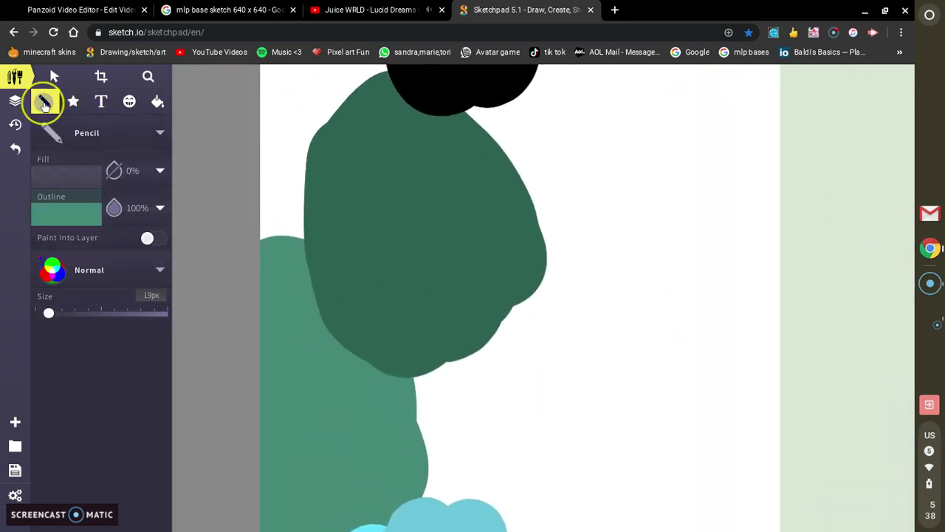
pyautogui.click(74, 221)
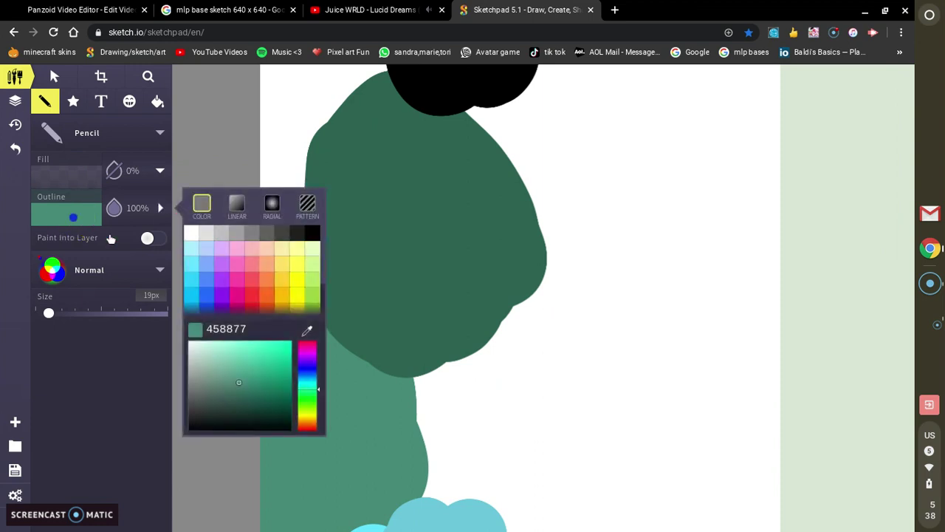
pyautogui.click(190, 234)
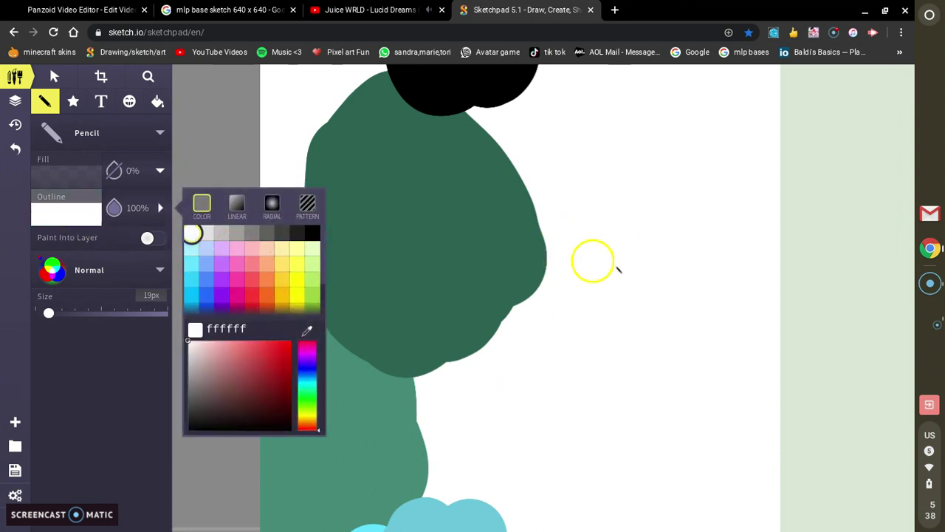
# Try white Pencil strokes along the outer edge and lower lashes of the grey pony's larger eye, and undo them
pyautogui.hscroll(10, 665, 276)
pyautogui.scroll(-5, 665, 276)
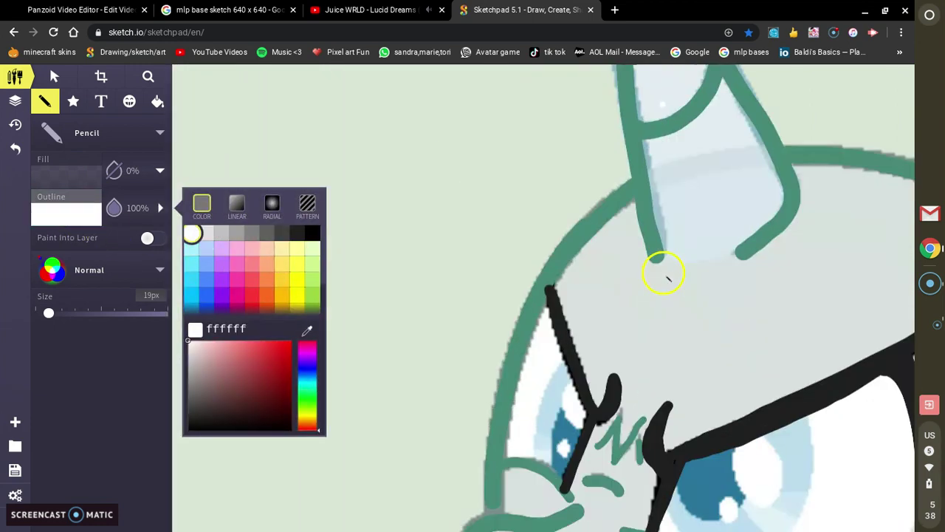
pyautogui.scroll(-5, 660, 270)
pyautogui.hscroll(3, 654, 271)
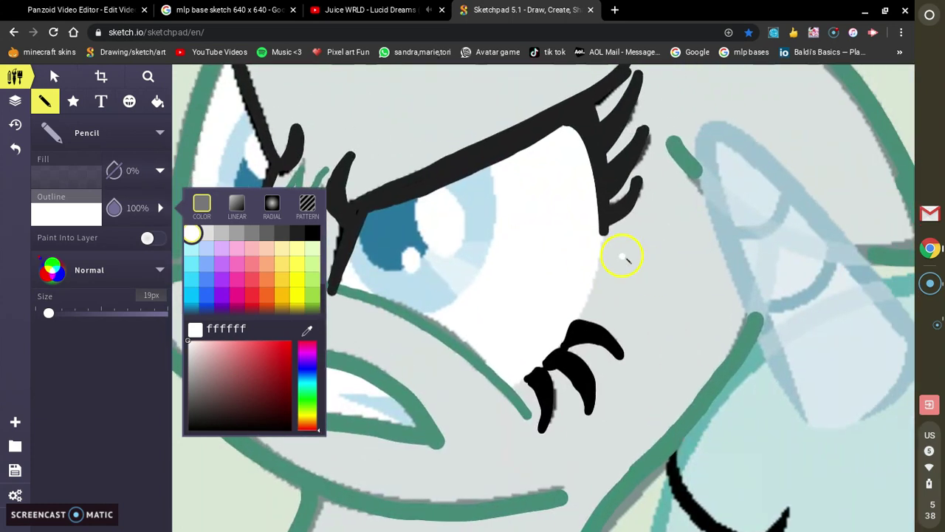
pyautogui.click(605, 236)
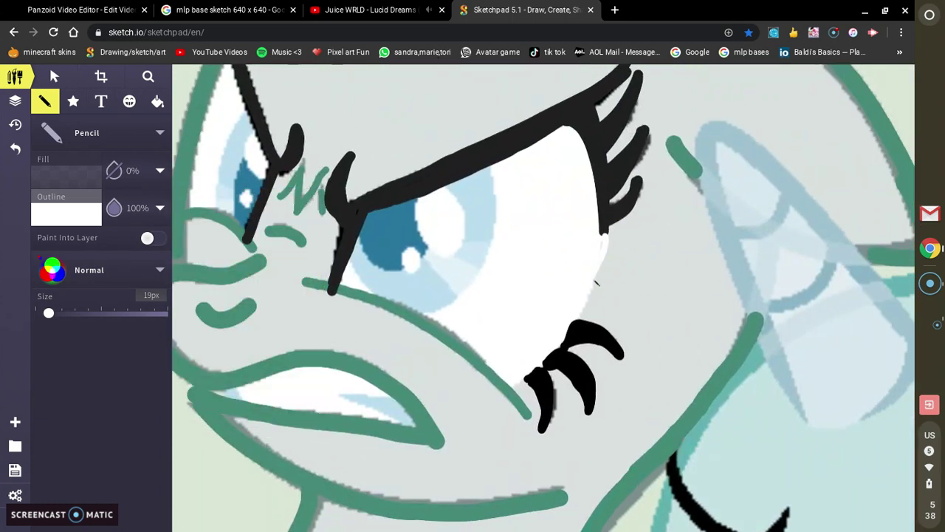
pyautogui.click(18, 150)
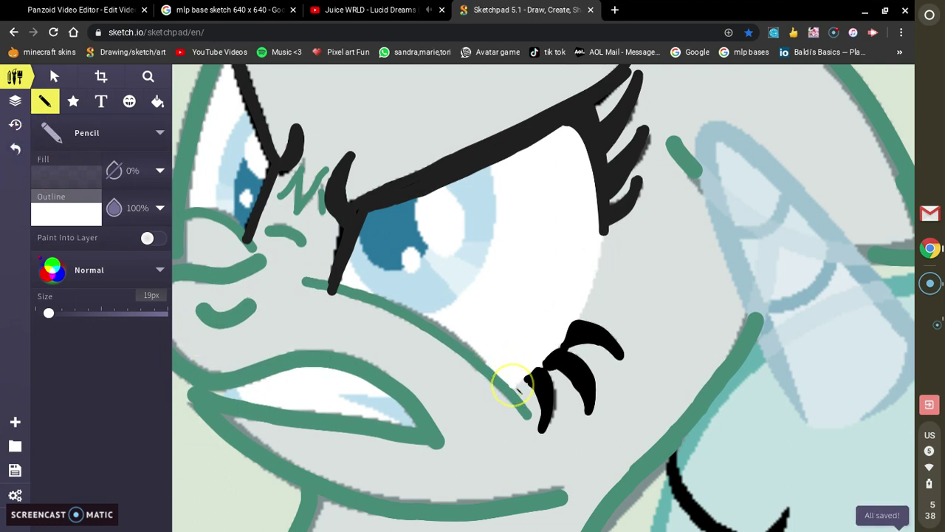
pyautogui.moveTo(541, 371)
pyautogui.mouseDown()
pyautogui.moveTo(569, 347)
pyautogui.moveTo(588, 305)
pyautogui.mouseUp()
pyautogui.click(15, 148)
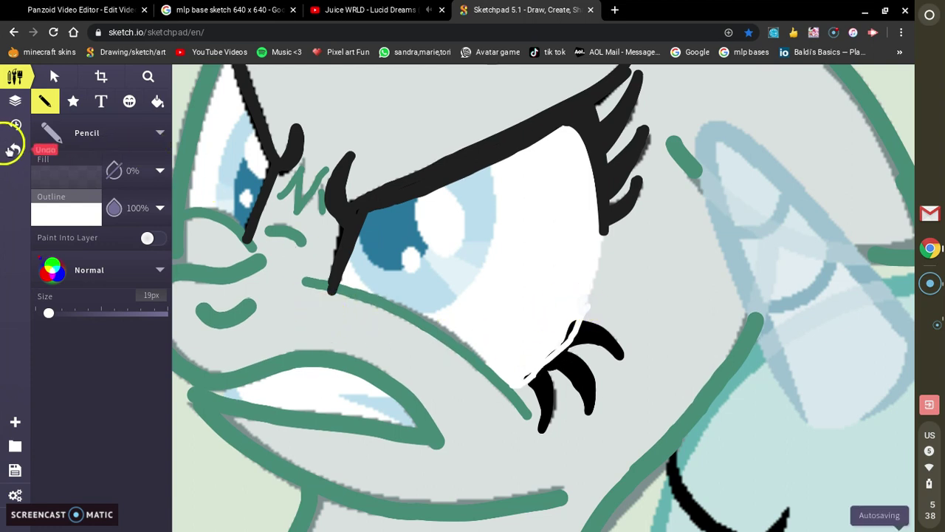
pyautogui.click(14, 151)
# Paint white along the larger eye's lower outer edge, cleaning up where it meets the base of the lower lashes
pyautogui.hscroll(4, 192, 233)
pyautogui.hscroll(-2, 274, 274)
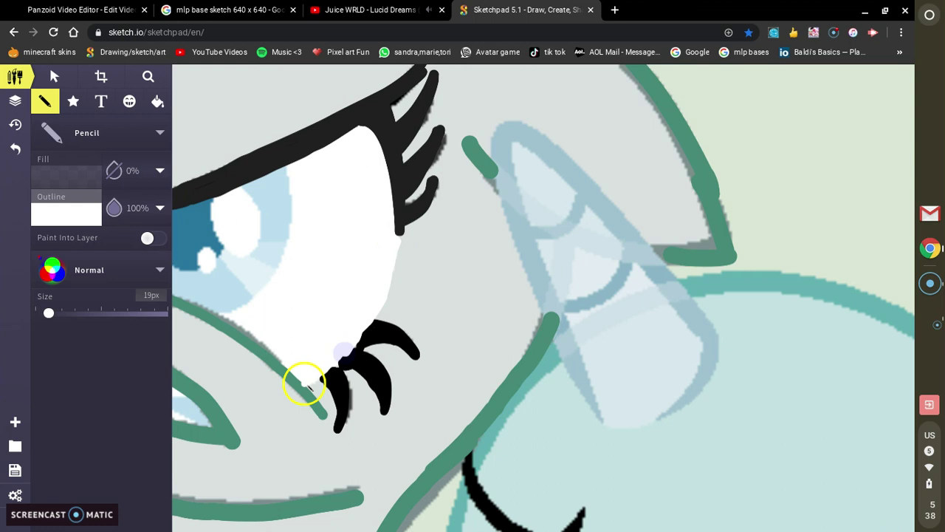
pyautogui.moveTo(304, 383); pyautogui.dragTo(308, 384)
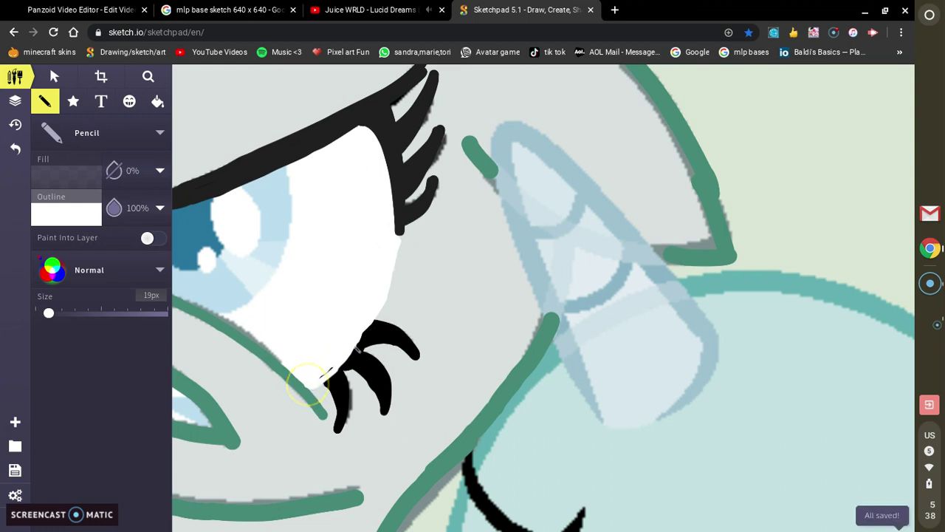
pyautogui.moveTo(375, 310); pyautogui.dragTo(360, 347)
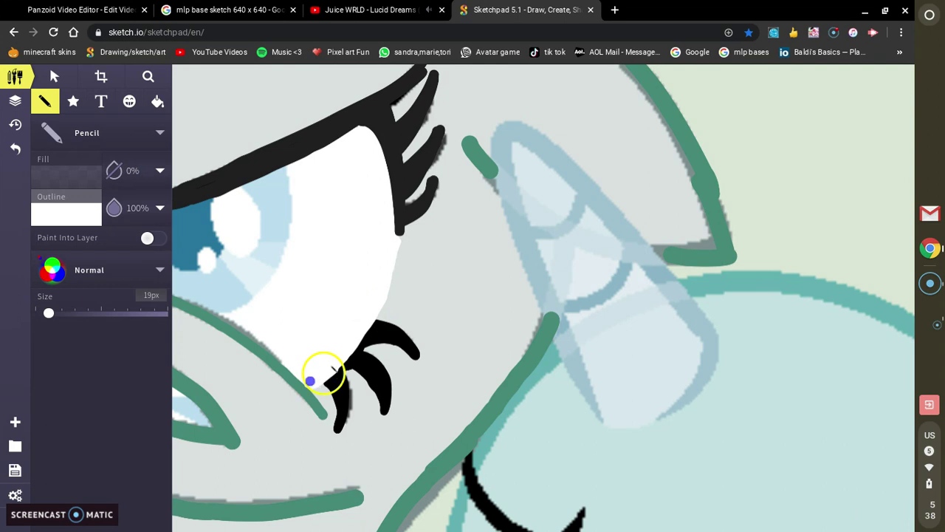
# Smooth the iris's outer edge in the larger eye with white strokes from the upper lid down to the lower lid
pyautogui.hscroll(-4, 336, 229)
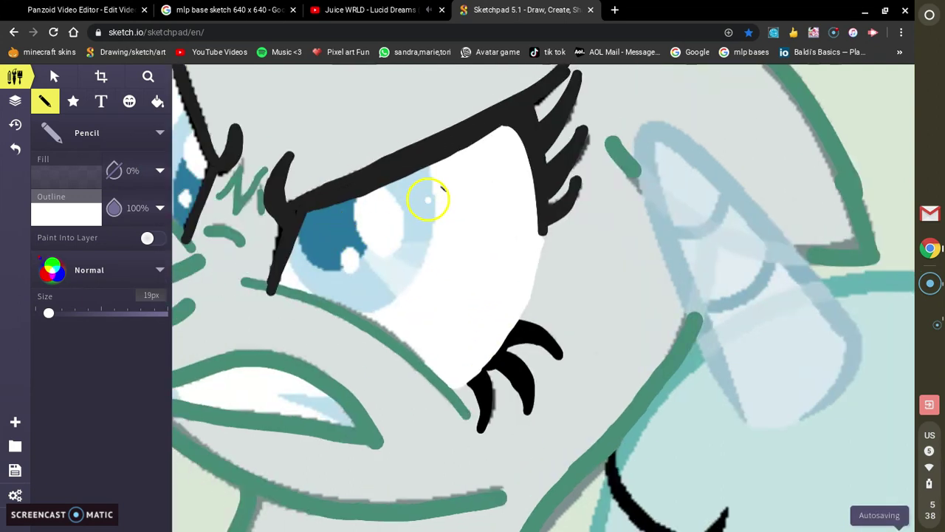
pyautogui.click(431, 170)
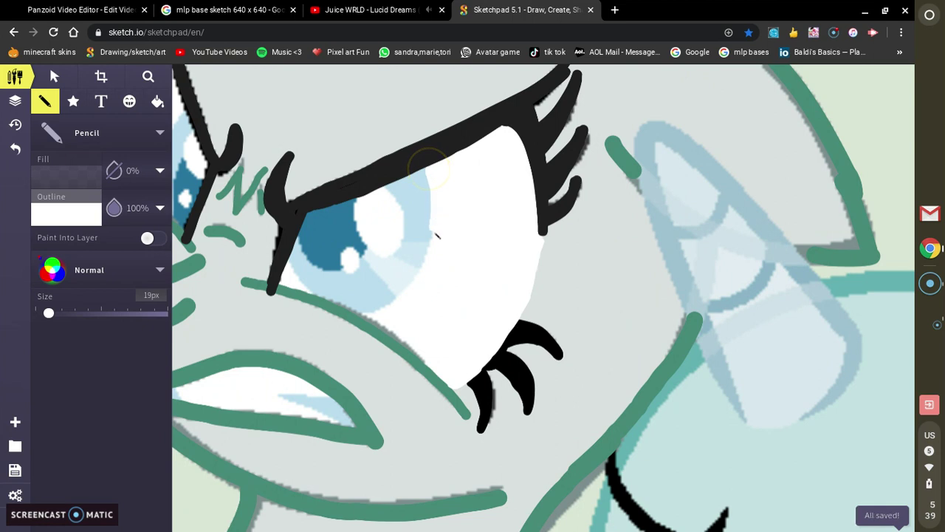
pyautogui.moveTo(414, 302); pyautogui.dragTo(364, 316)
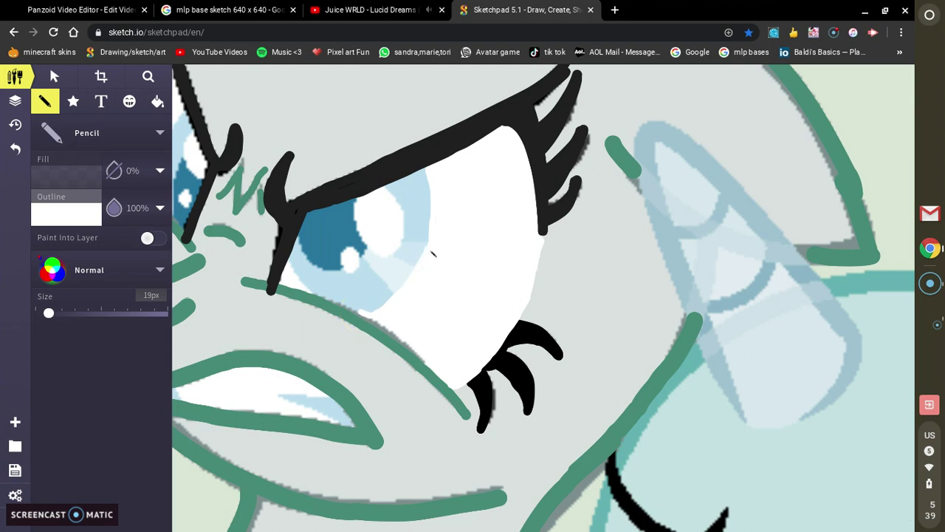
pyautogui.moveTo(437, 194)
pyautogui.mouseDown()
pyautogui.moveTo(436, 251)
pyautogui.moveTo(415, 294)
pyautogui.moveTo(432, 252)
pyautogui.mouseUp()
pyautogui.click(412, 274)
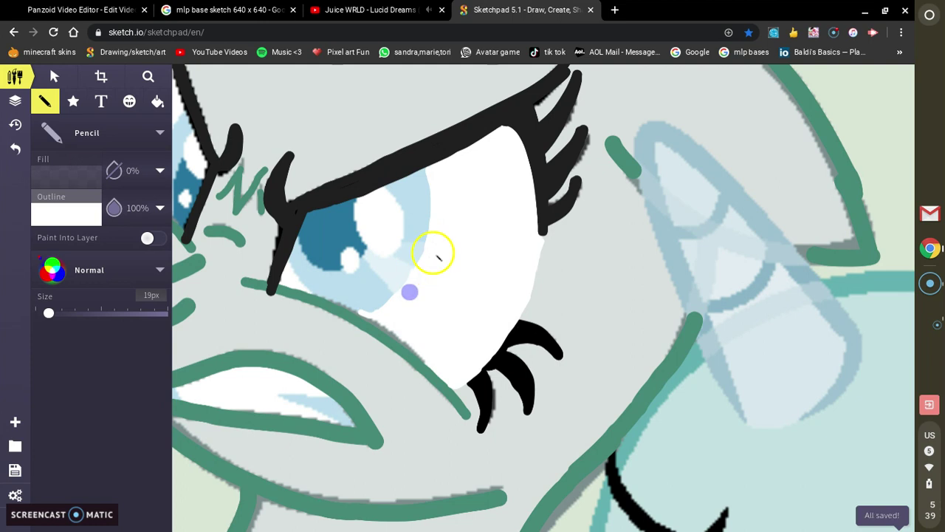
pyautogui.moveTo(367, 315); pyautogui.dragTo(366, 316)
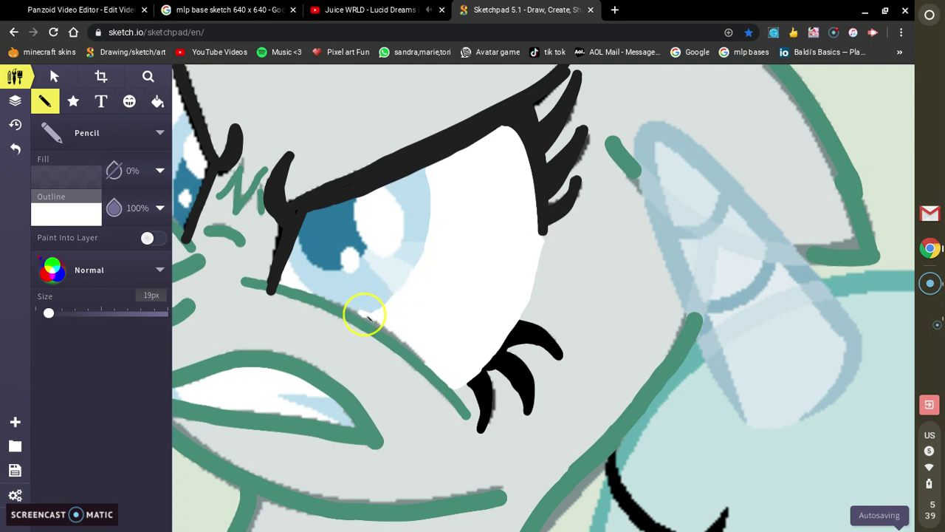
# Try a white stroke along the green lower-eyelid line of the larger eye and undo it
pyautogui.moveTo(411, 353); pyautogui.dragTo(386, 327)
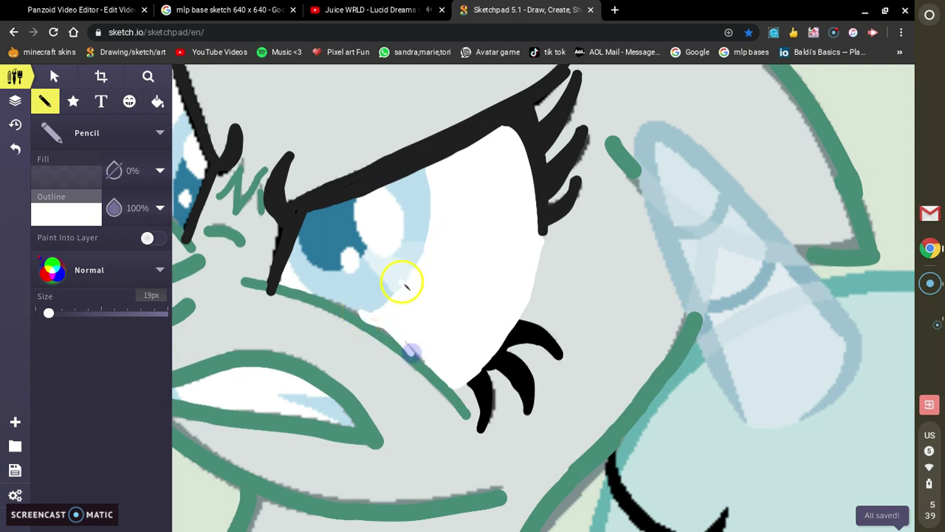
pyautogui.click(26, 158)
pyautogui.click(400, 341)
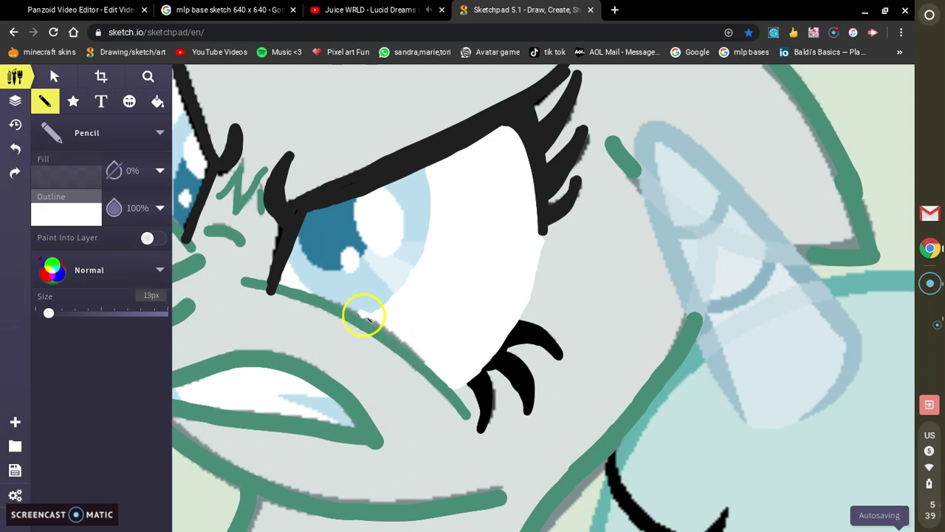
# Paint white along the larger eye's lower-lid line beneath the iris, setting the Pencil size to 17 px and redoing the uneven stroke
pyautogui.moveTo(363, 314)
pyautogui.mouseDown()
pyautogui.moveTo(408, 349)
pyautogui.moveTo(382, 325)
pyautogui.mouseUp()
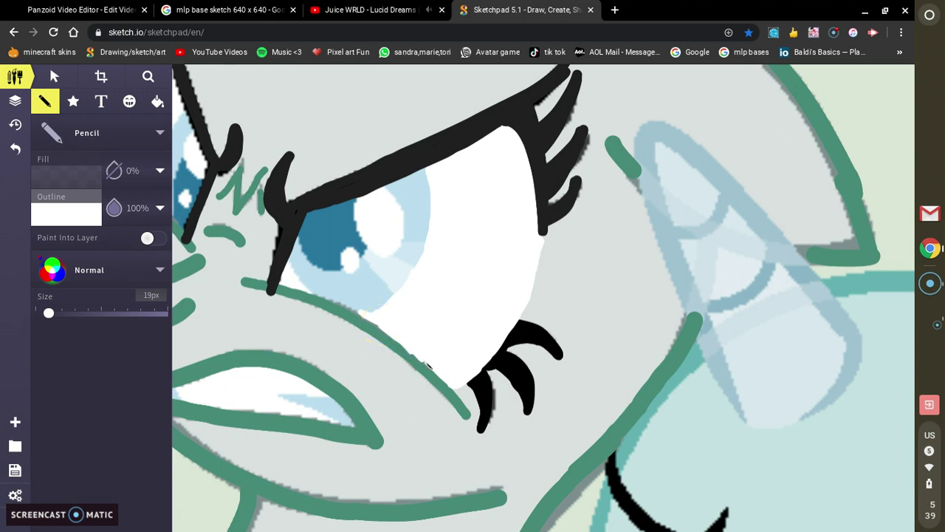
pyautogui.hscroll(-2, 423, 348)
pyautogui.scroll(1, 423, 347)
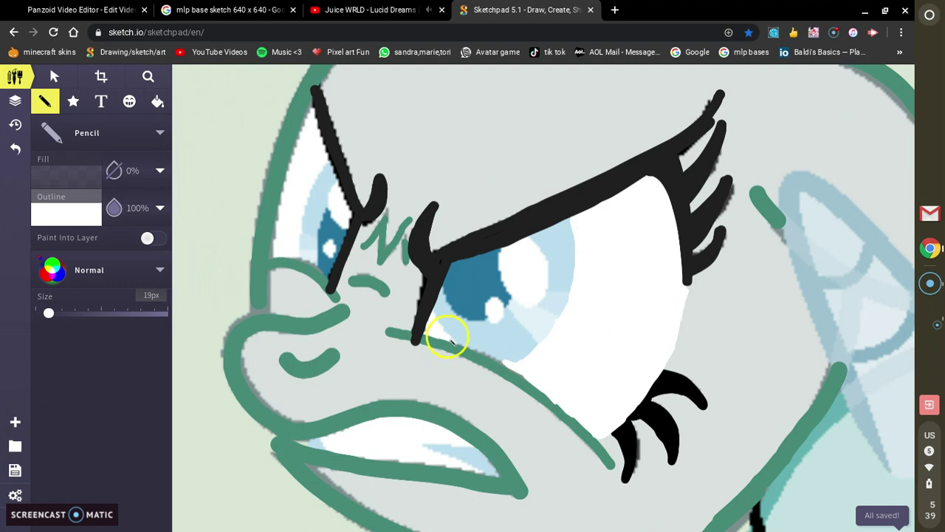
pyautogui.moveTo(46, 317); pyautogui.dragTo(47, 313)
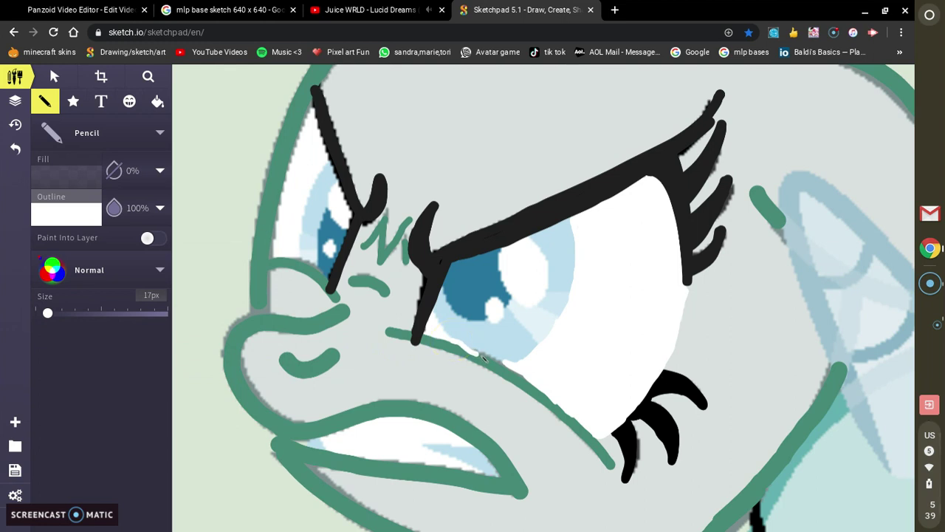
pyautogui.click(15, 148)
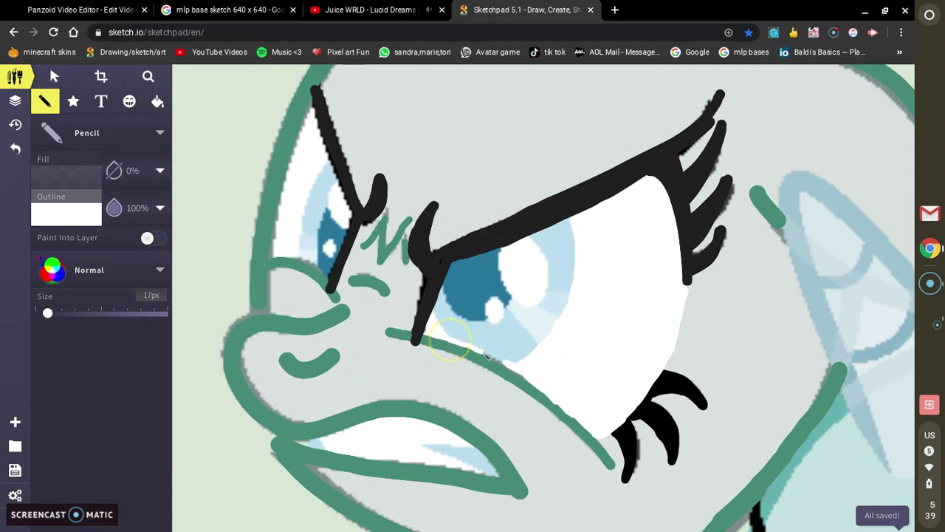
pyautogui.moveTo(491, 357); pyautogui.dragTo(514, 365)
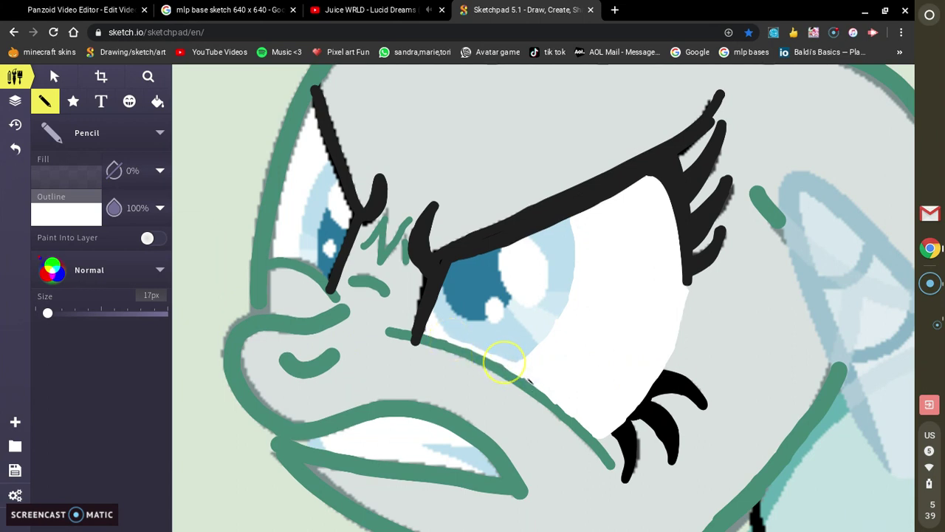
# Try white strokes inside the smaller eye and along its outer edge, and undo them
pyautogui.moveTo(325, 256)
pyautogui.mouseDown()
pyautogui.moveTo(246, 230)
pyautogui.moveTo(294, 216)
pyautogui.moveTo(302, 184)
pyautogui.mouseUp()
pyautogui.hotkey('ctrl', 'z')
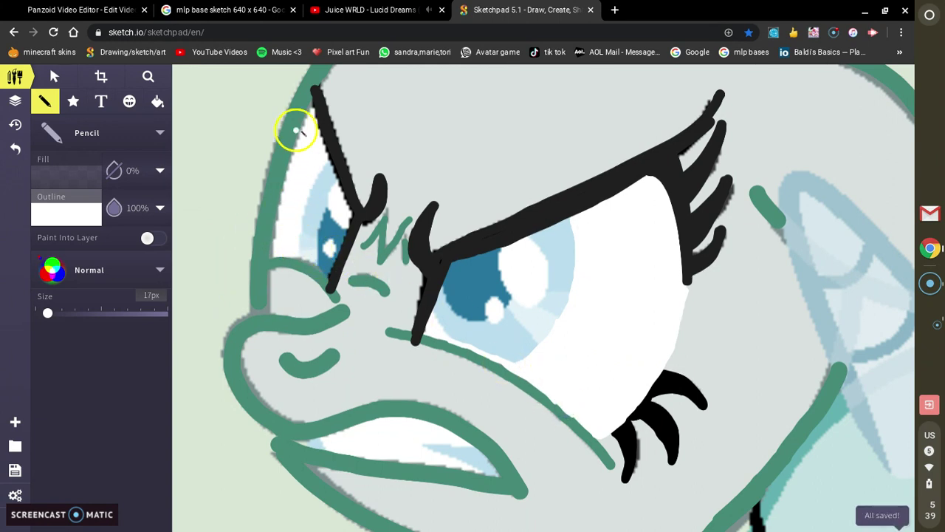
pyautogui.moveTo(311, 122)
pyautogui.mouseDown()
pyautogui.moveTo(294, 163)
pyautogui.moveTo(301, 157)
pyautogui.mouseUp()
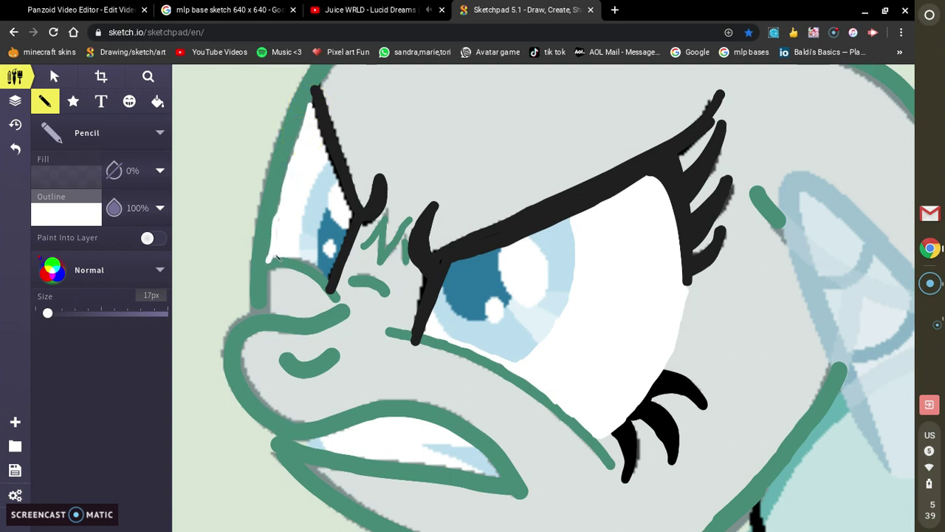
pyautogui.click(15, 148)
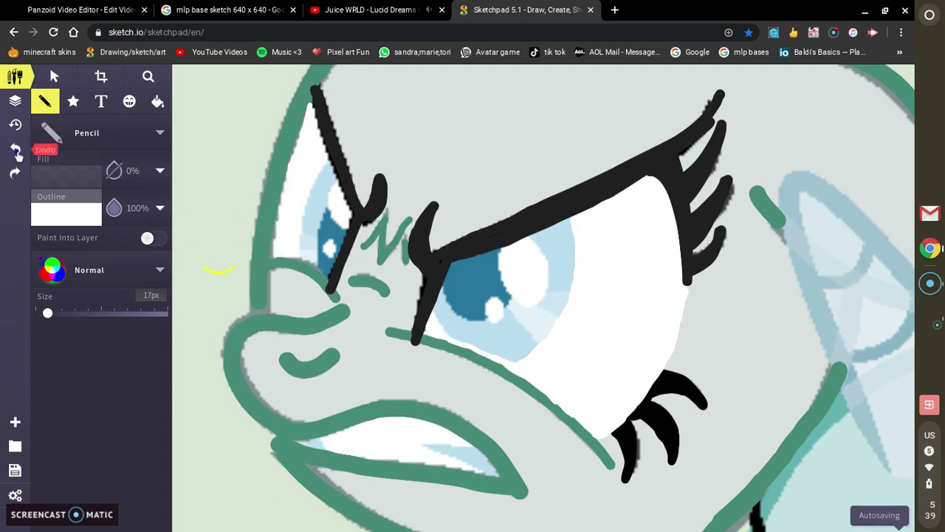
# Try a few short white marks on the grey pony's forehead and undo them
pyautogui.moveTo(441, 152); pyautogui.dragTo(461, 151)
pyautogui.moveTo(436, 155); pyautogui.dragTo(423, 161)
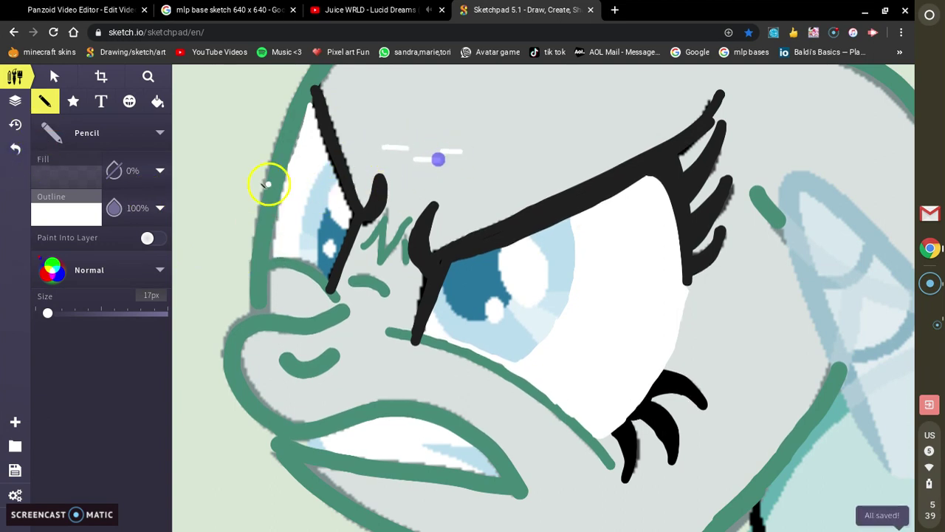
pyautogui.click(16, 150)
pyautogui.click(16, 150)
pyautogui.click(17, 150)
# Paint white along the smaller eye's outer edge down to the lower lid, and dab white at the top of its iris
pyautogui.moveTo(262, 229)
pyautogui.mouseDown()
pyautogui.moveTo(278, 261)
pyautogui.moveTo(279, 210)
pyautogui.mouseUp()
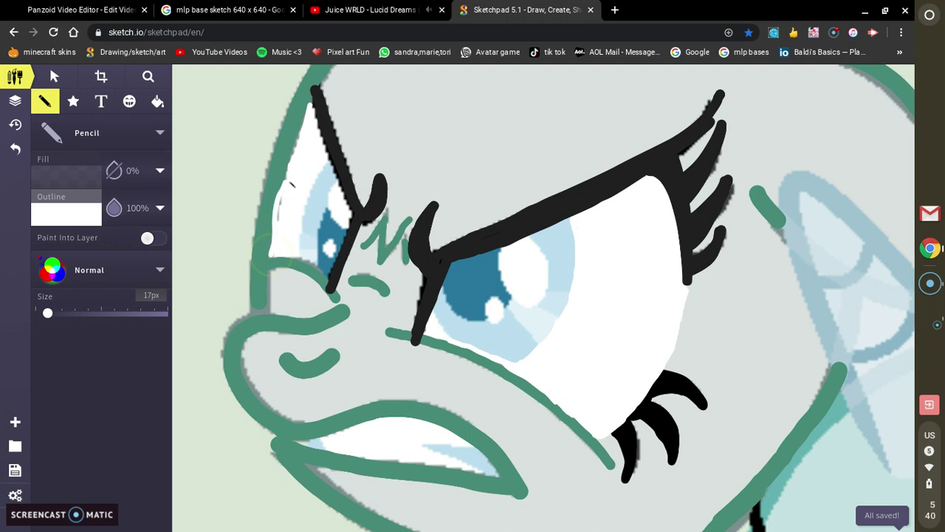
pyautogui.moveTo(303, 131)
pyautogui.mouseDown()
pyautogui.moveTo(286, 220)
pyautogui.moveTo(281, 194)
pyautogui.moveTo(271, 255)
pyautogui.mouseUp()
pyautogui.click(299, 256)
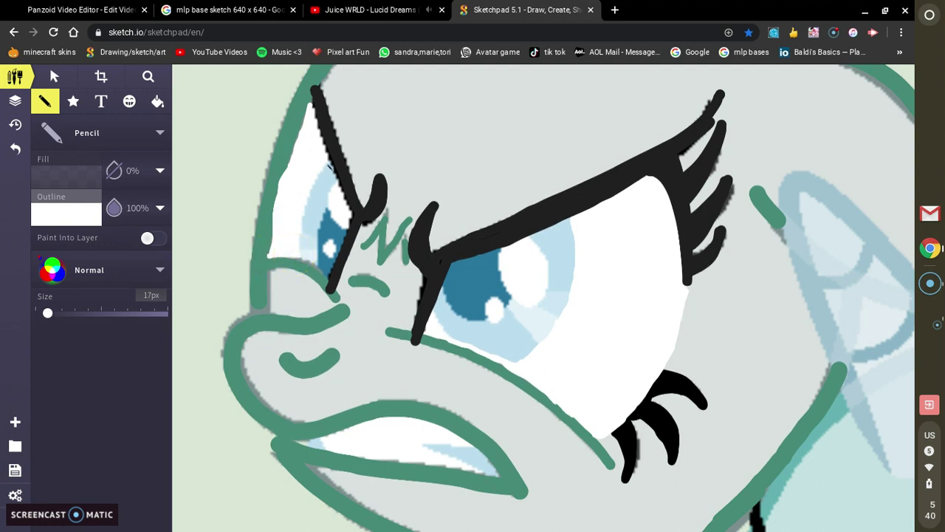
pyautogui.click(329, 162)
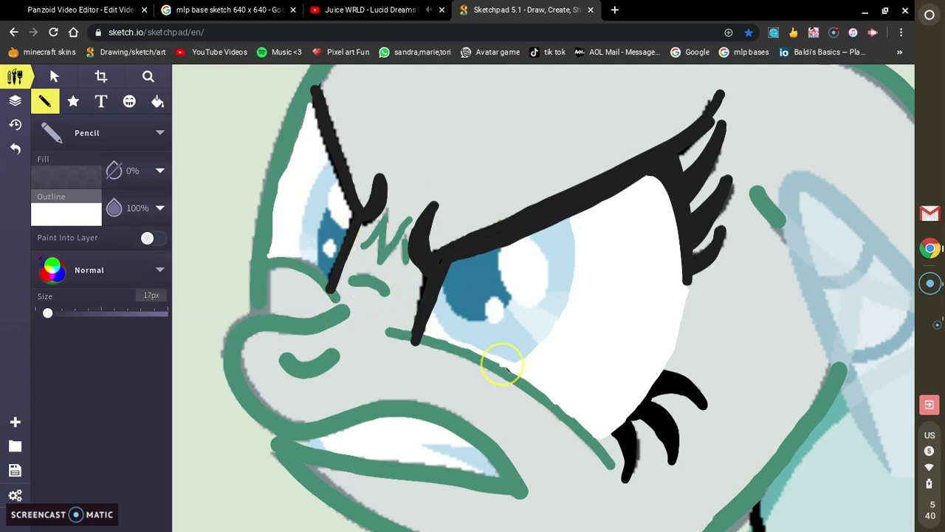
# Start sampling a new outline colour for the Pencil from the drawing with the eyedropper
pyautogui.hscroll(-5, 500, 362)
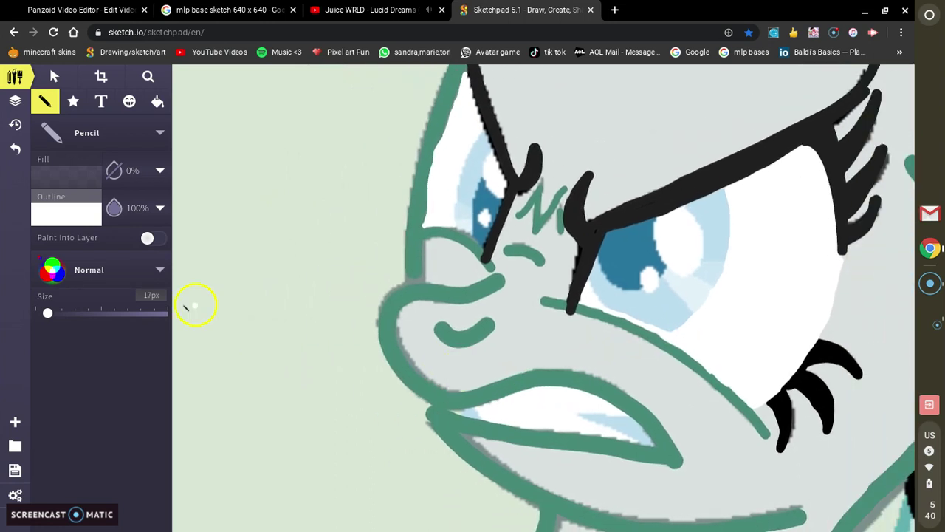
pyautogui.click(89, 216)
pyautogui.click(307, 331)
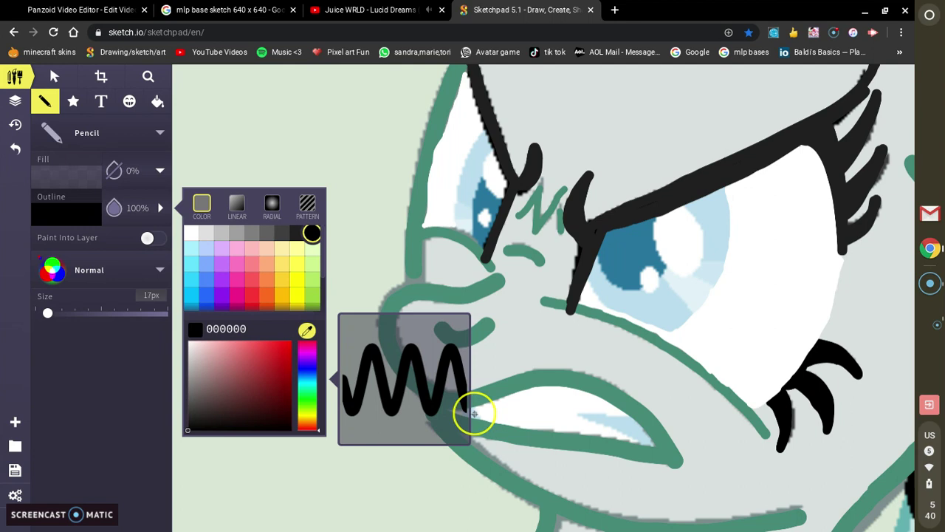
pyautogui.hscroll(-6, 517, 384)
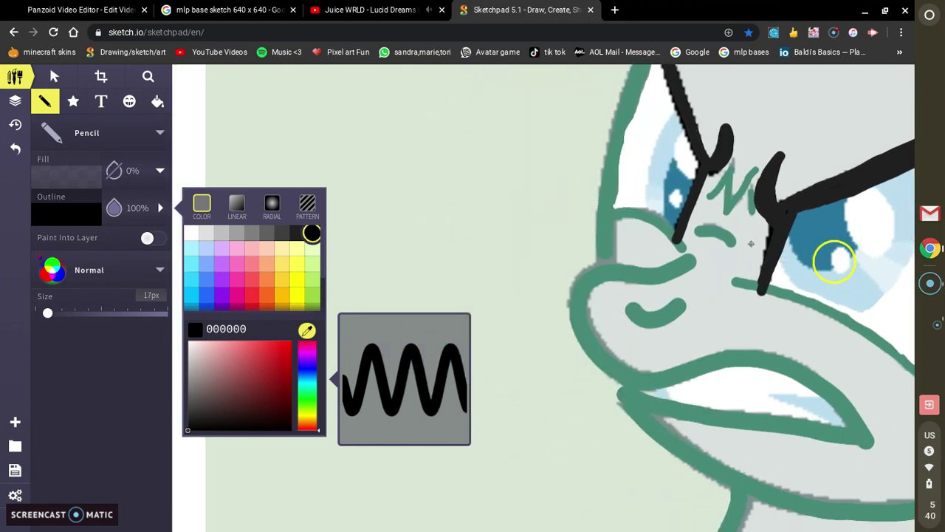
pyautogui.click(74, 213)
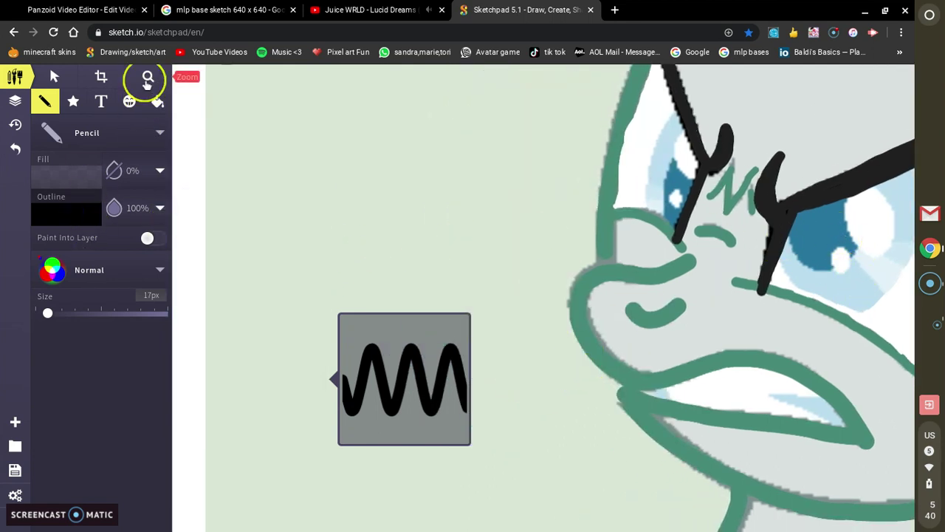
pyautogui.click(148, 77)
pyautogui.click(890, 251)
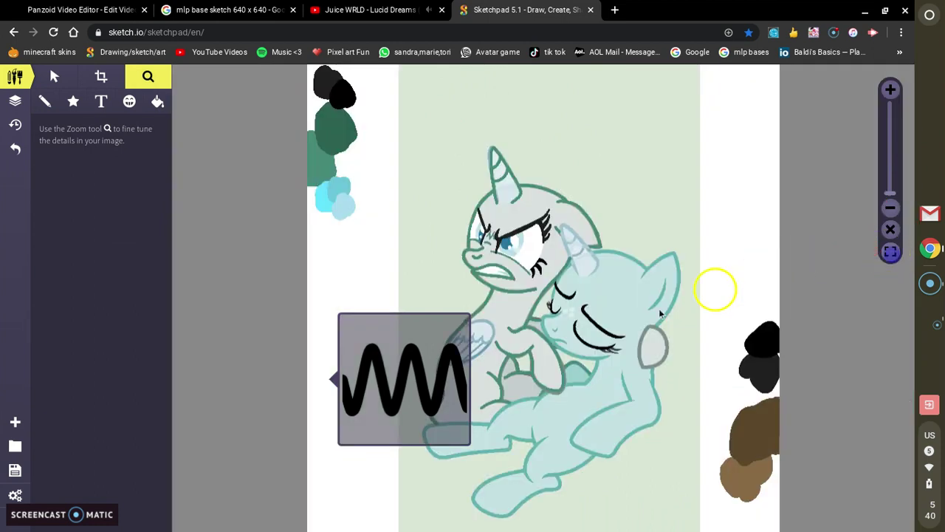
pyautogui.click(46, 102)
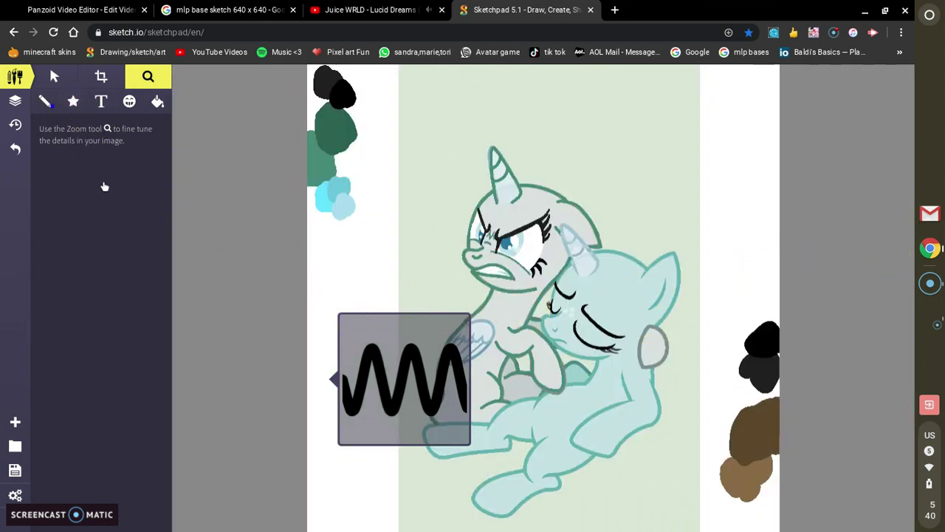